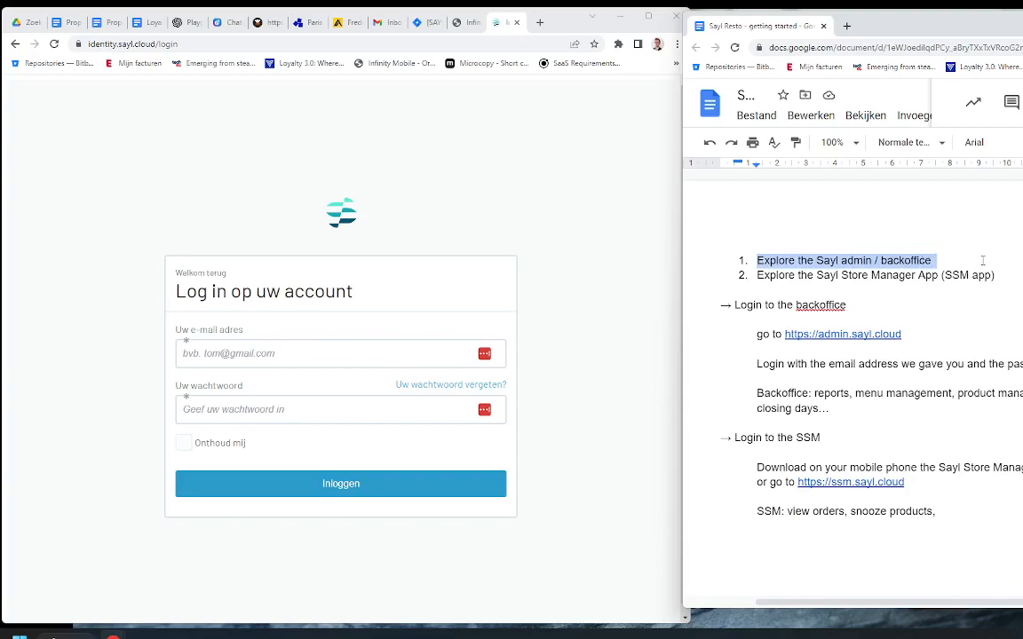
Step: Go over the agenda notes, highlighting the Store Manager App line and the admin.sayl.cloud link
left_click(983, 259)
left_click_drag(817, 275, 935, 276)
left_click(954, 276)
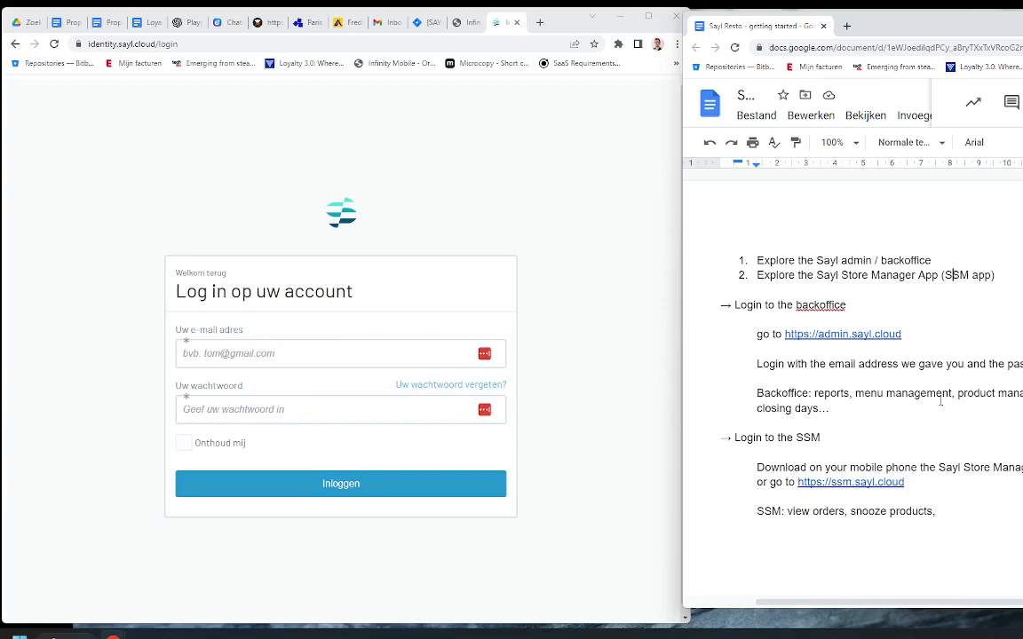
left_click_drag(909, 482, 798, 483)
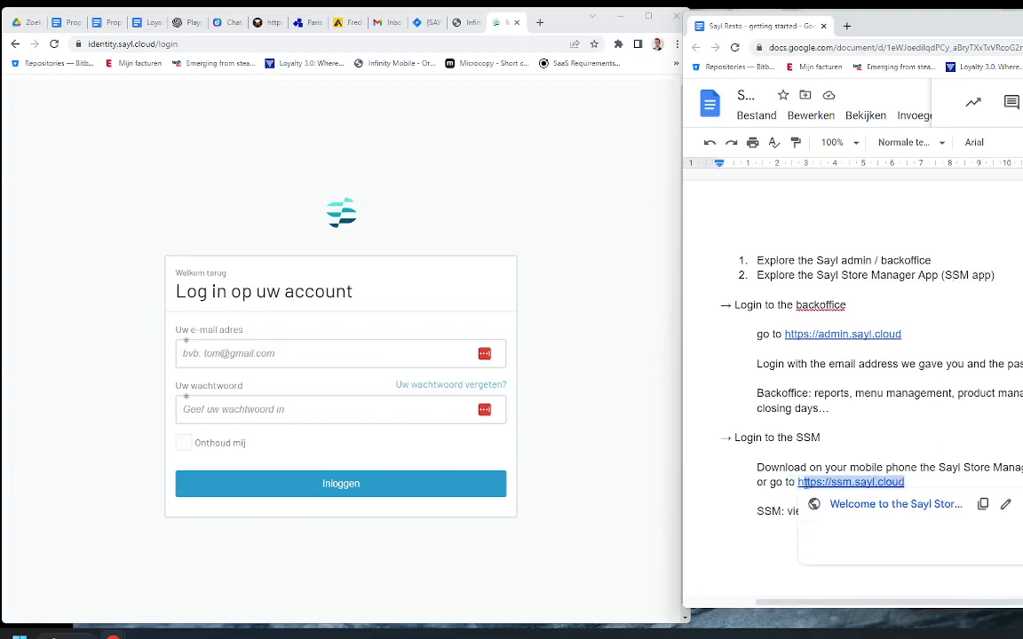
left_click(887, 316)
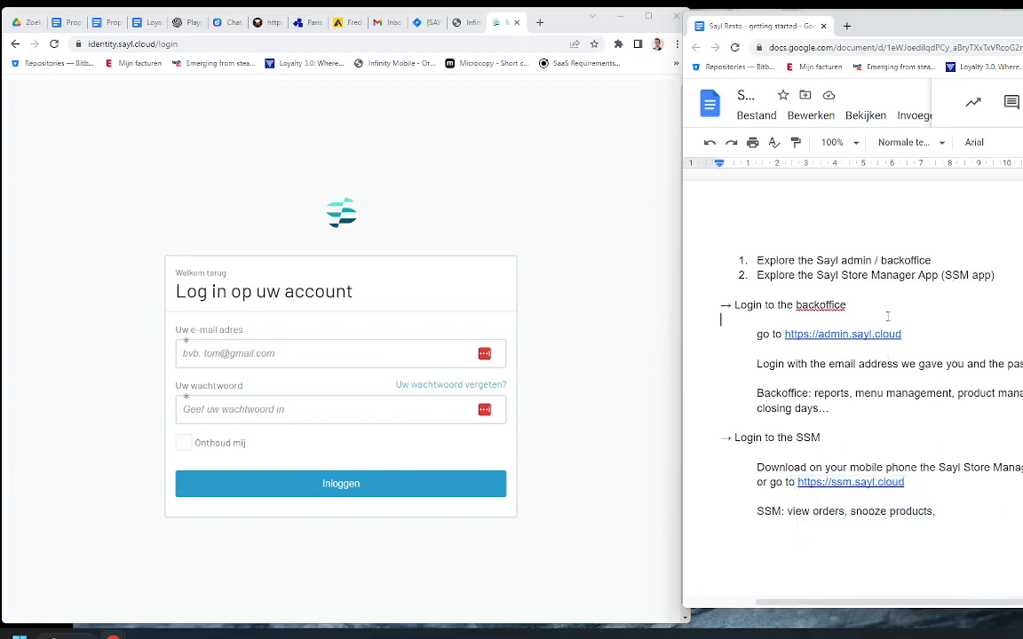
left_click(816, 305)
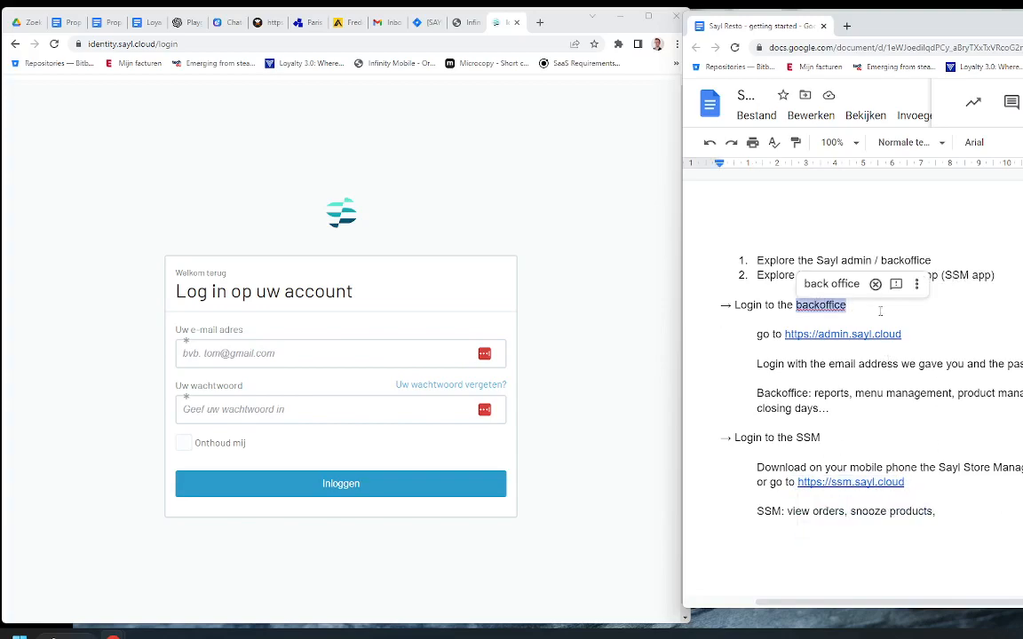
left_click(825, 335)
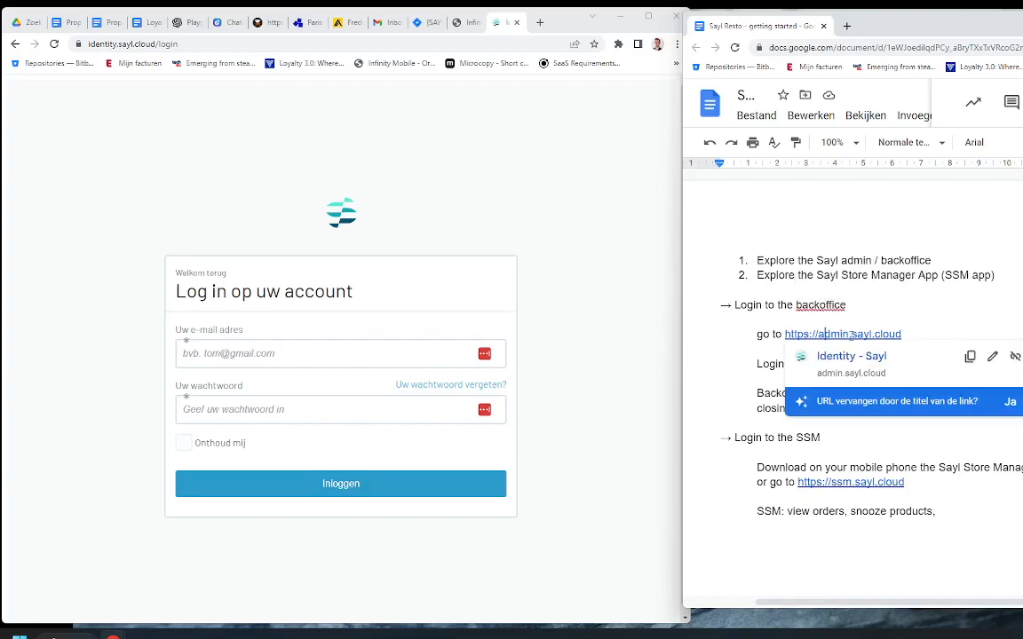
Step: Go to admin.sayl.cloud and log in with the saved admin e-mail and password
left_click(271, 42)
type("ad")
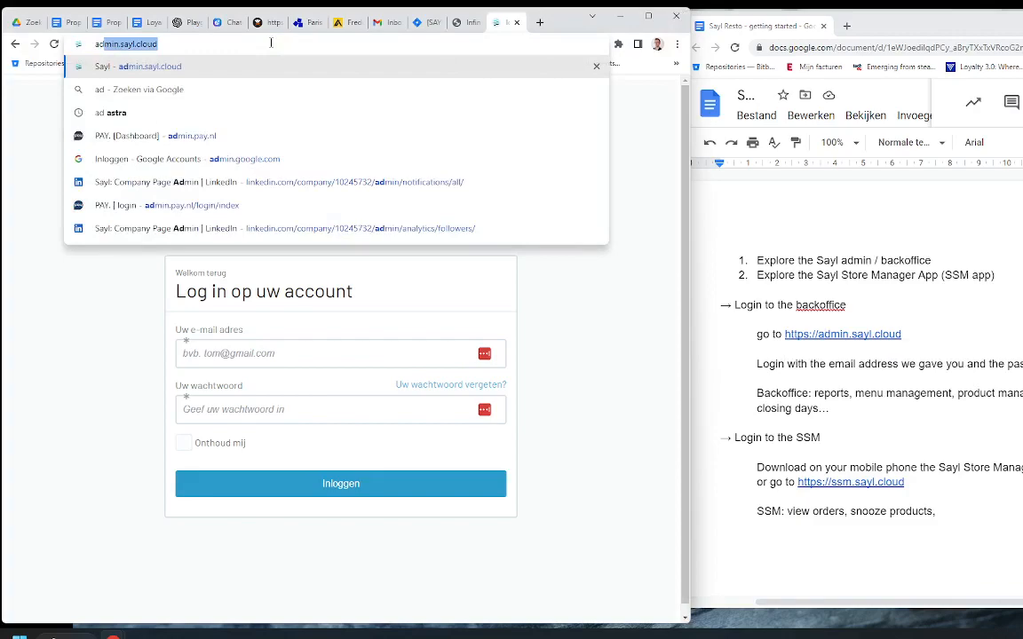
key("Return")
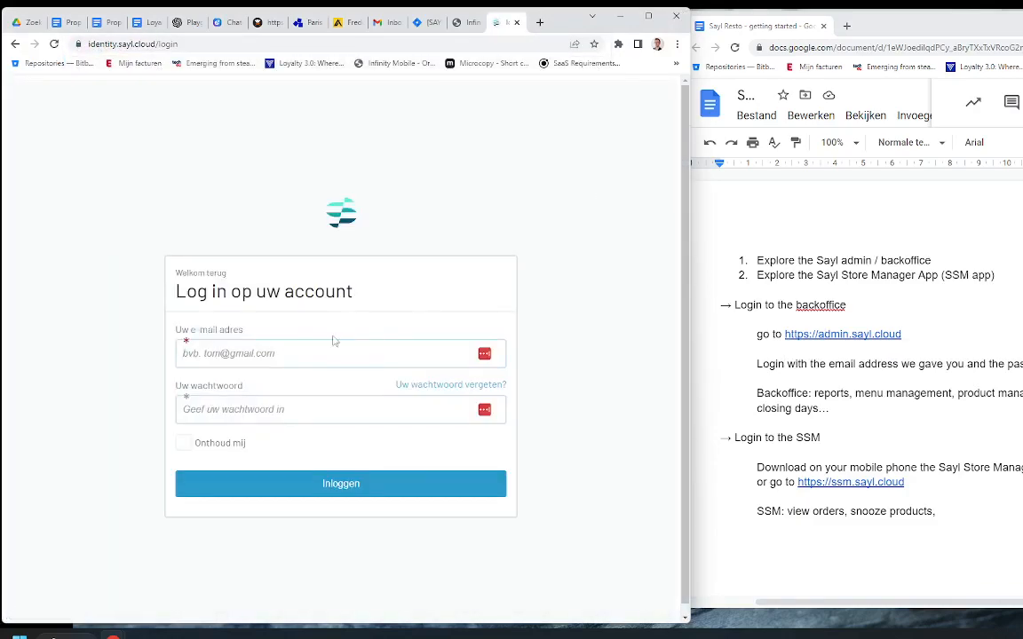
left_click(320, 356)
key("Down")
key("Return")
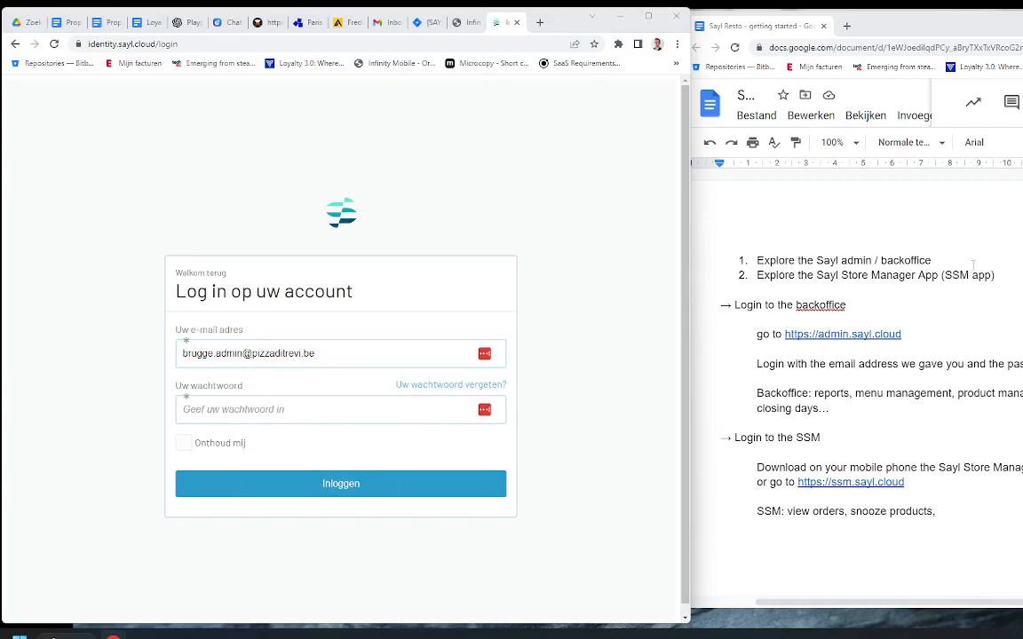
left_click(351, 412)
key("ctrl+v")
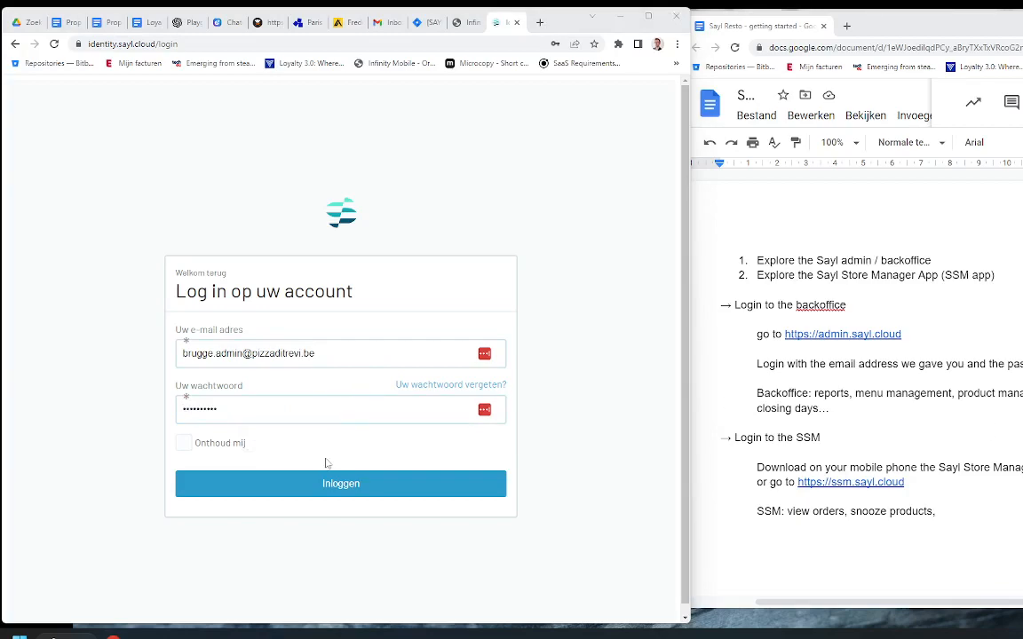
left_click(339, 490)
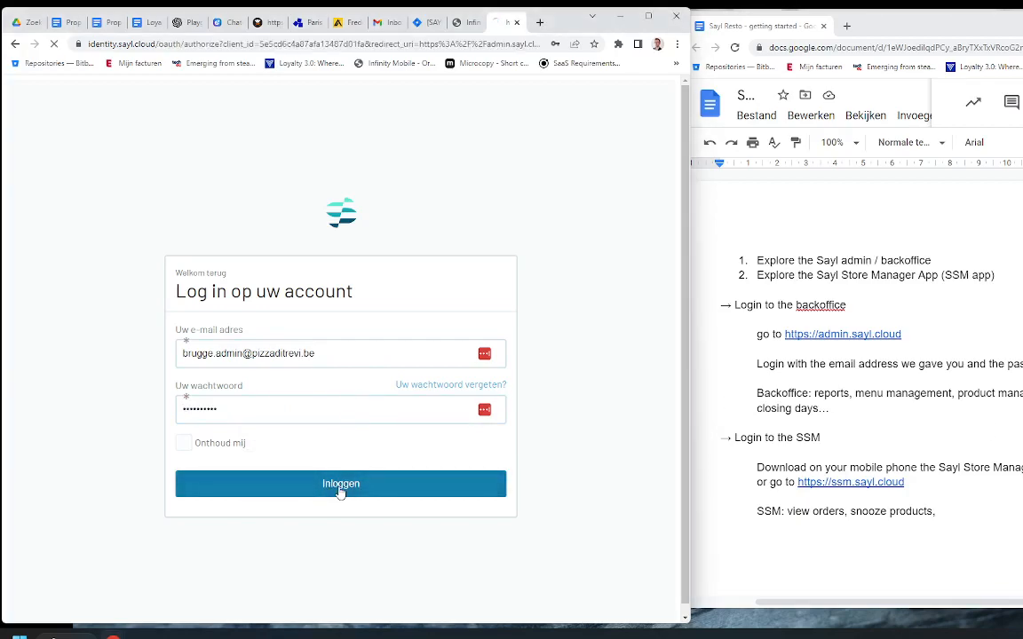
Step: Dismiss the password-manager prompt, allow app access, and set the dashboard range to Last 7 days
left_click(563, 188)
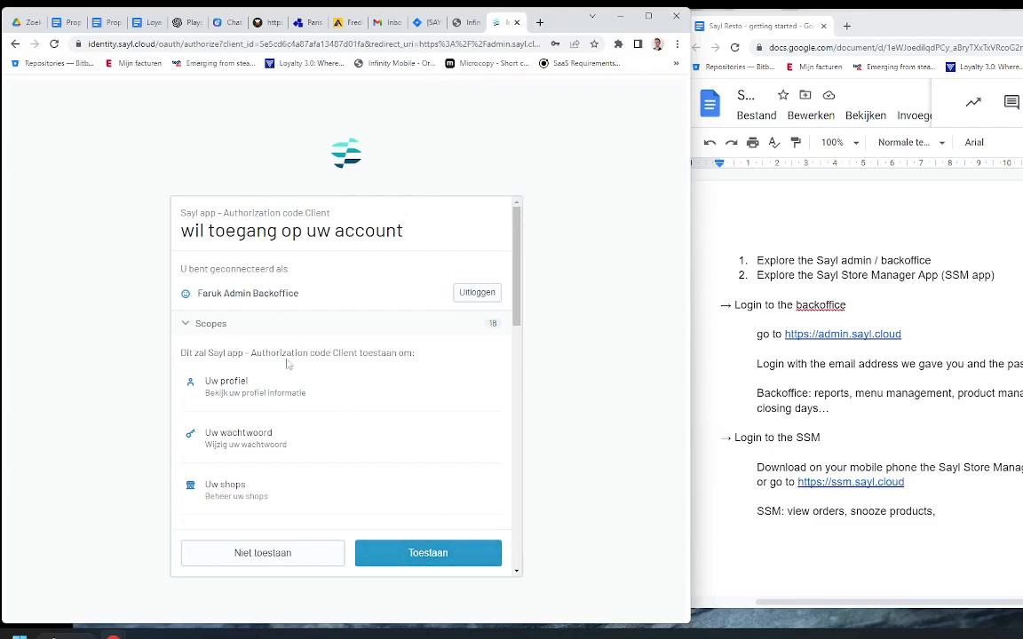
left_click(421, 550)
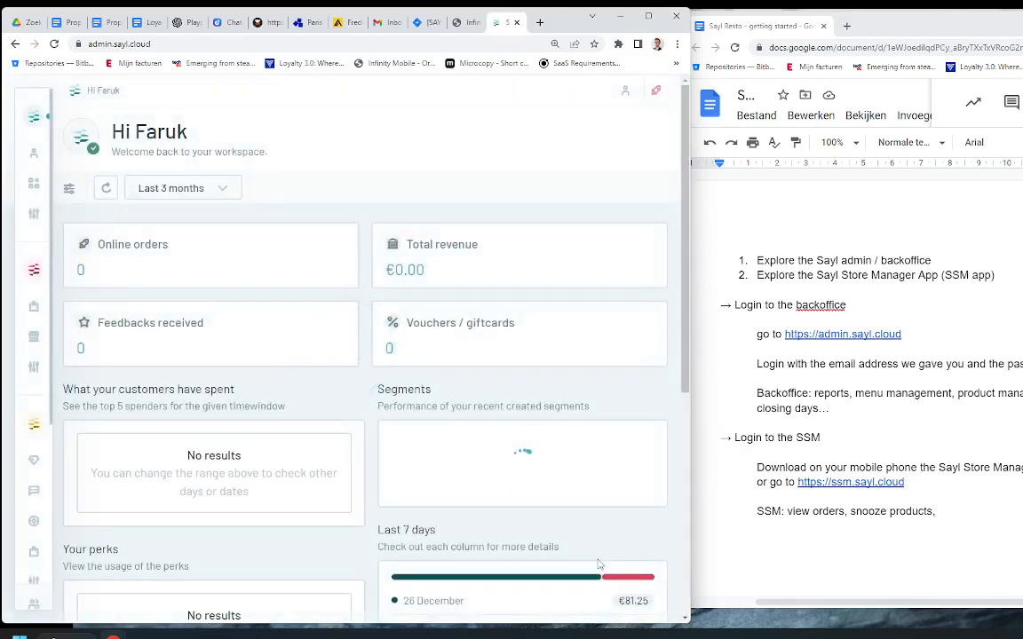
left_click(206, 184)
left_click(164, 284)
left_click(580, 451)
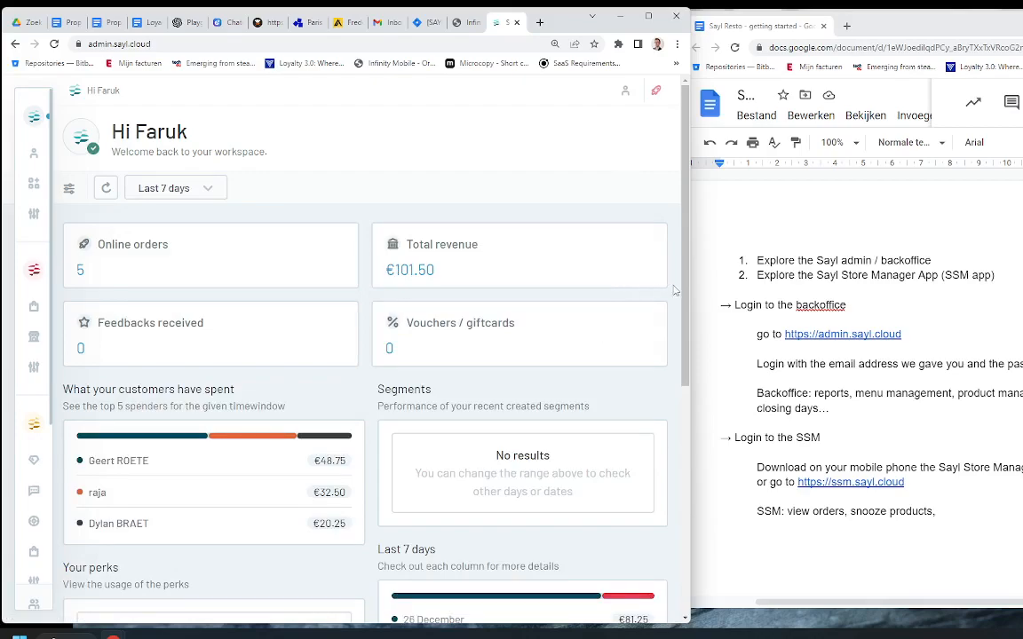
Step: Maximise the browser window and look over the 5 orders and €101.50 revenue
left_click_drag(689, 292, 1022, 293)
scroll(662, 461, "down", 4)
scroll(661, 461, "up", 4)
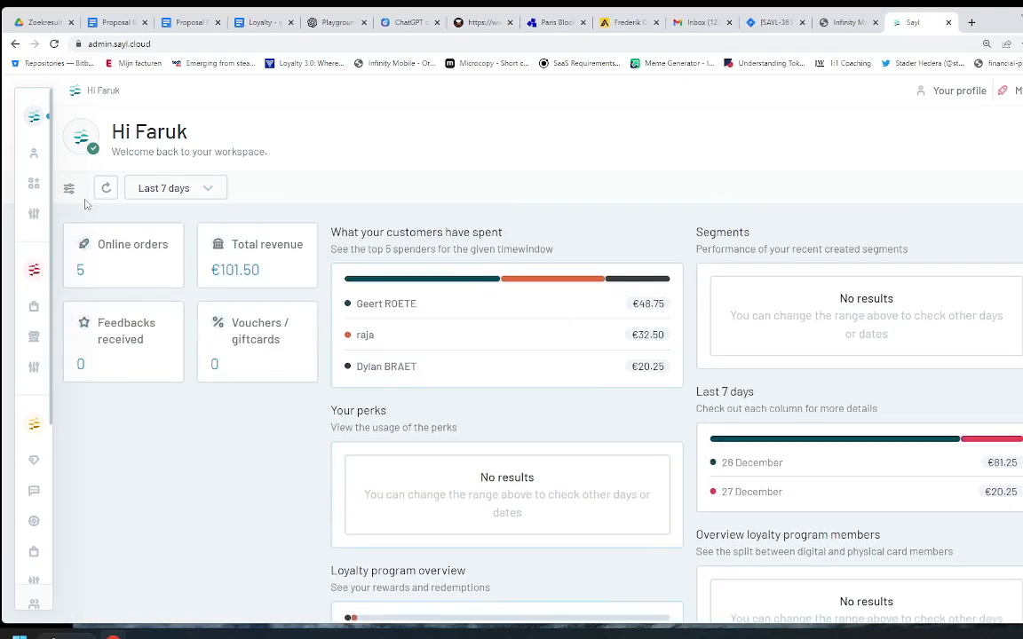
mouse_move(32, 154)
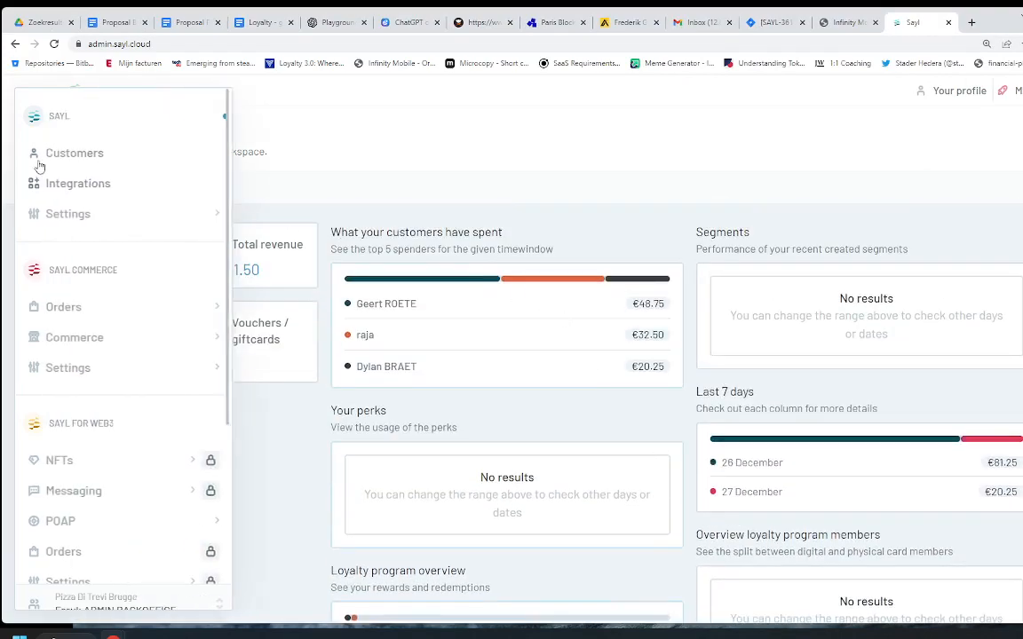
Step: Open the Orders list and bring up the newest order's details
left_click(69, 309)
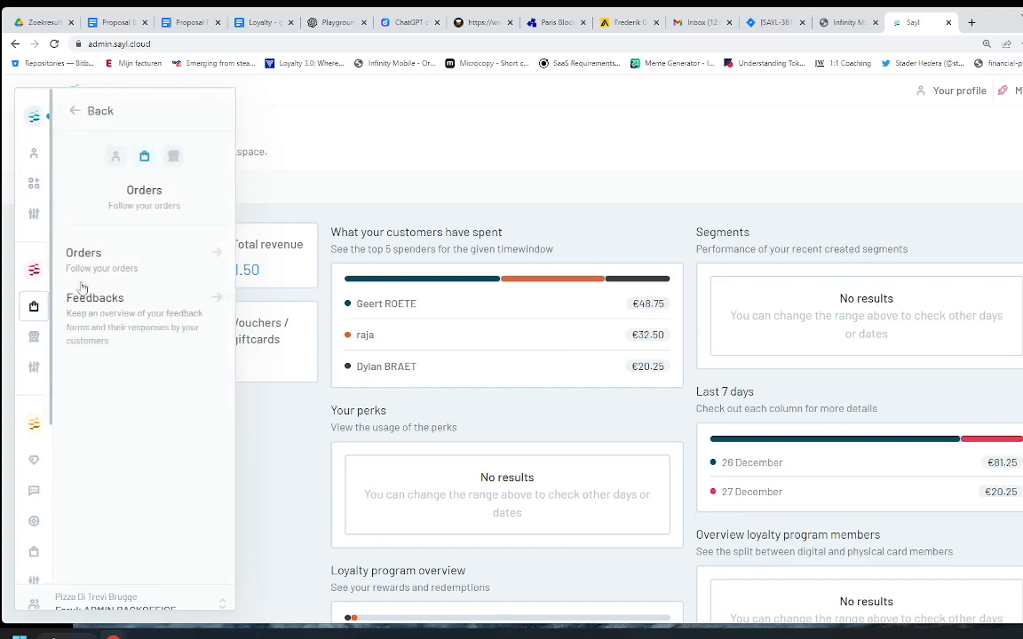
left_click(102, 266)
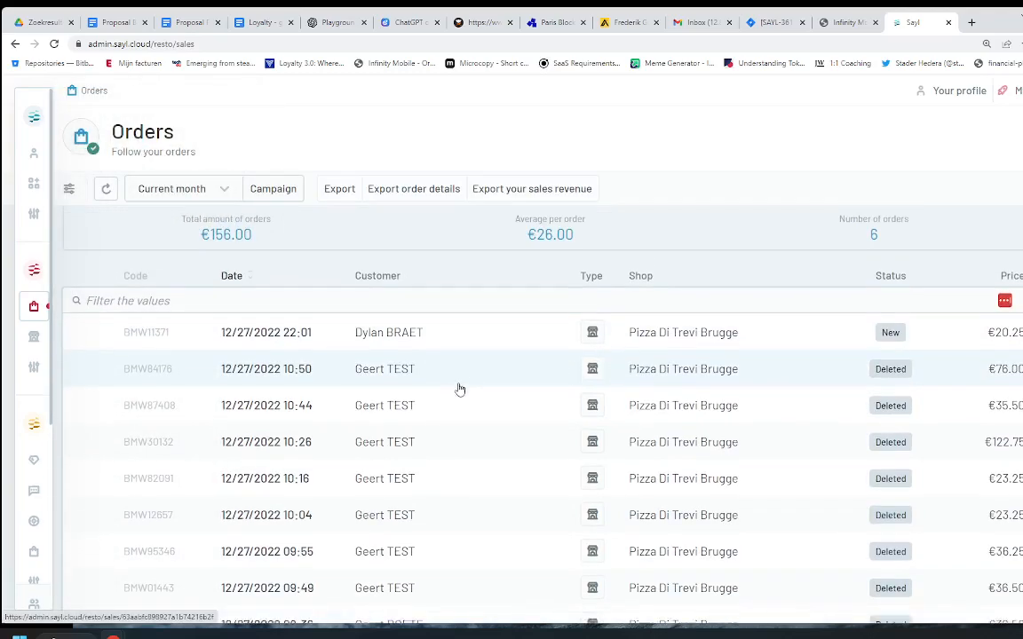
scroll(460, 382, "down", 1)
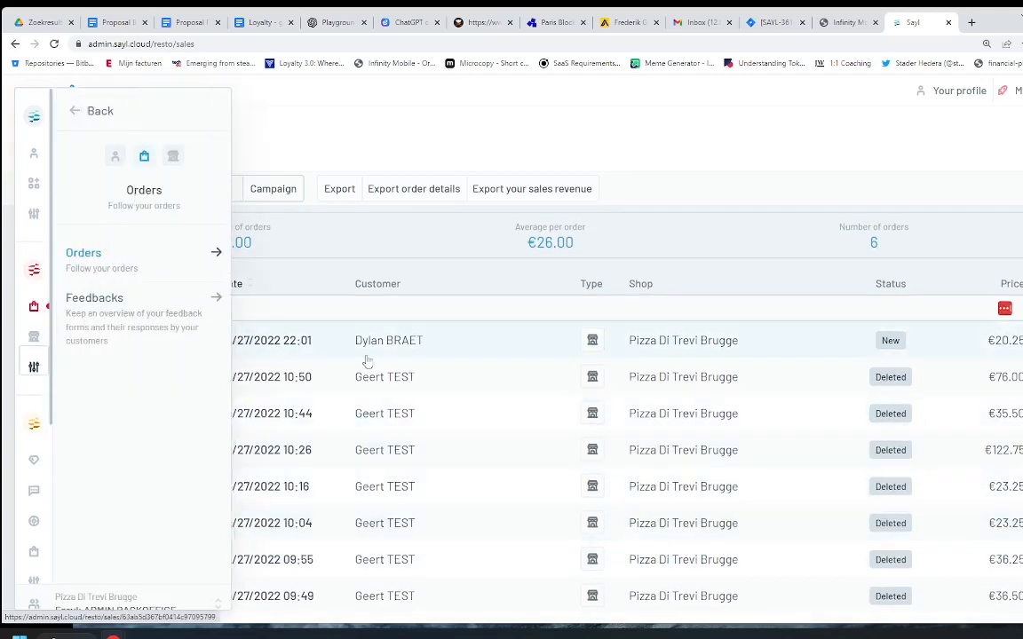
left_click(197, 349)
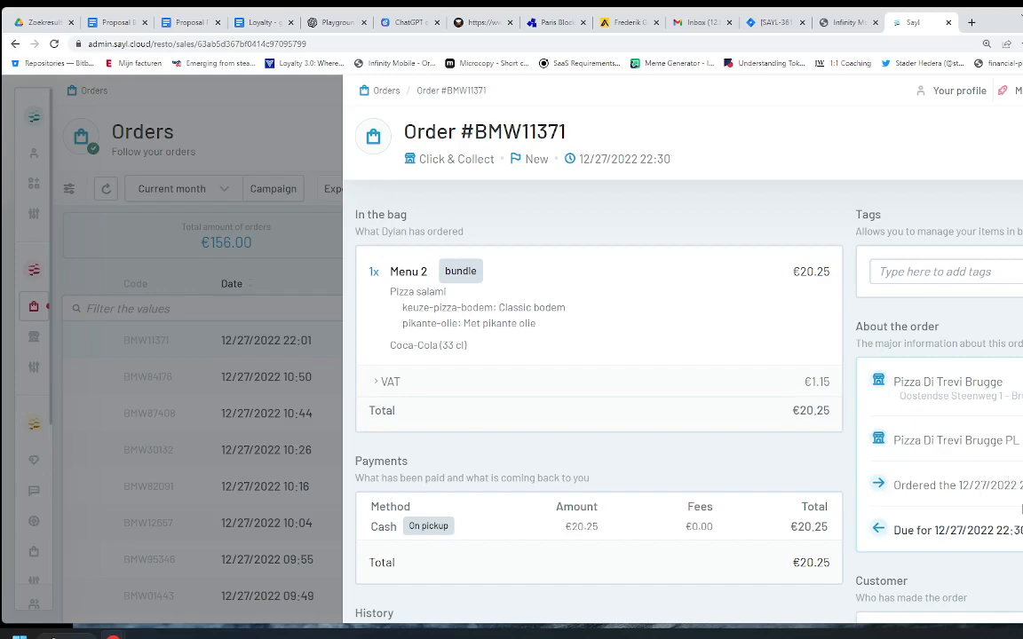
Step: Scroll through the €20.25 Menu 2 Click & Collect order, noting its Cash payment method
scroll(951, 431, "down", 5)
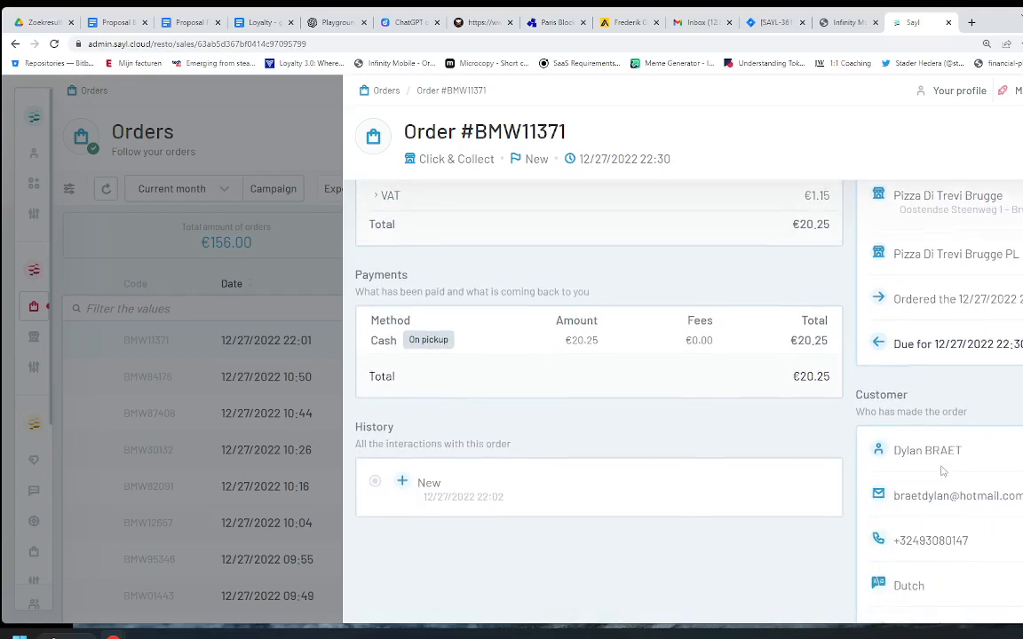
scroll(949, 531, "up", 5)
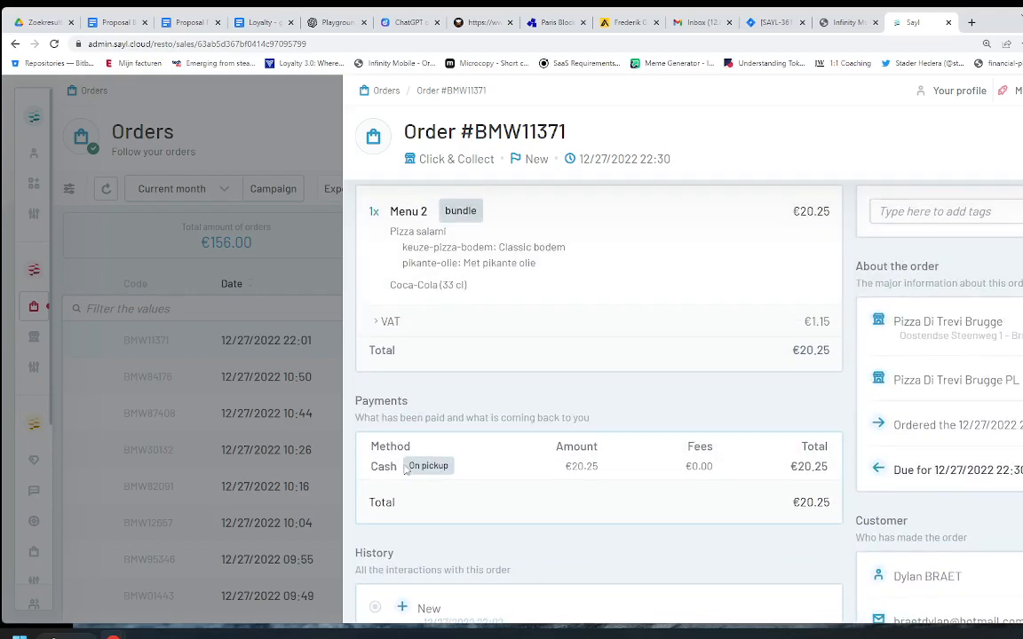
double_click(382, 469)
scroll(859, 474, "down", 2)
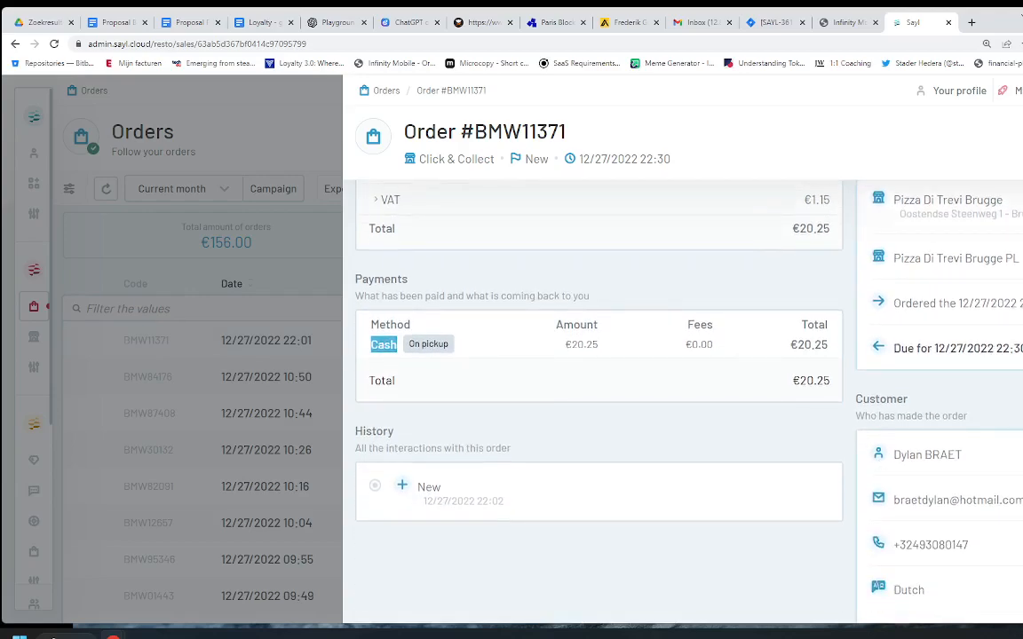
Step: Open the ordering customer's profile showing €20.25 spent across 1 order
left_click(932, 455)
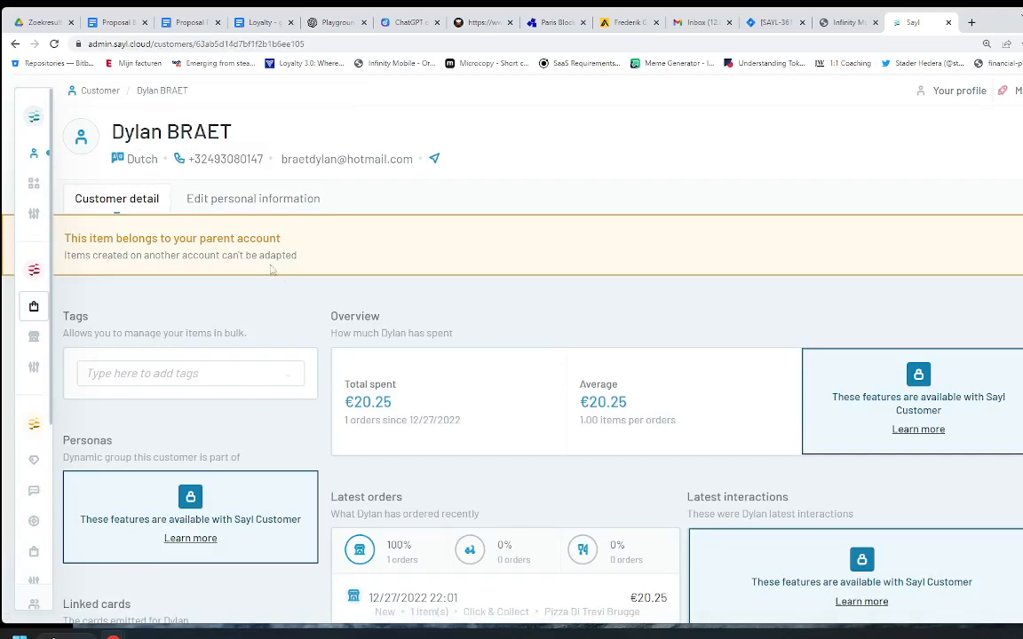
scroll(394, 323, "down", 4)
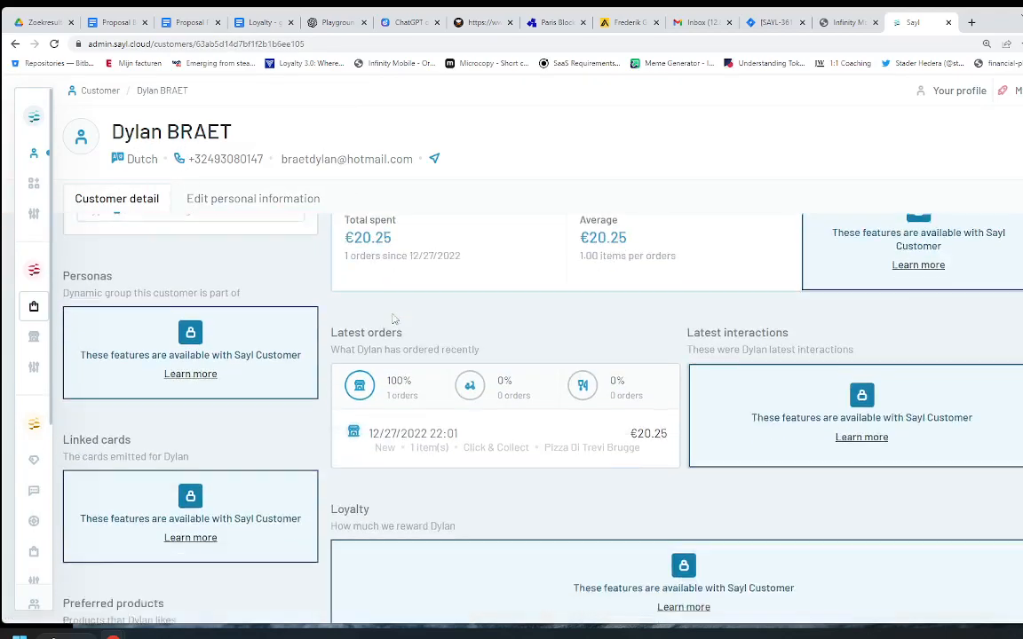
scroll(394, 324, "down", 3)
scroll(392, 320, "up", 10)
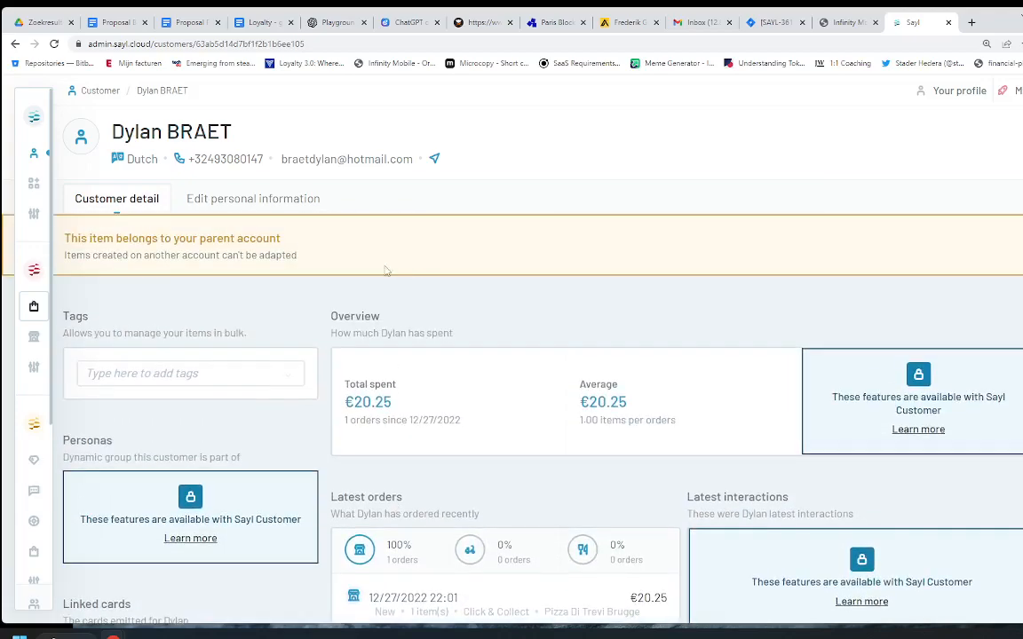
Step: Return to the dashboard and switch the sidebar from Orders and Commerce to Settings
mouse_move(15, 216)
left_click(34, 117)
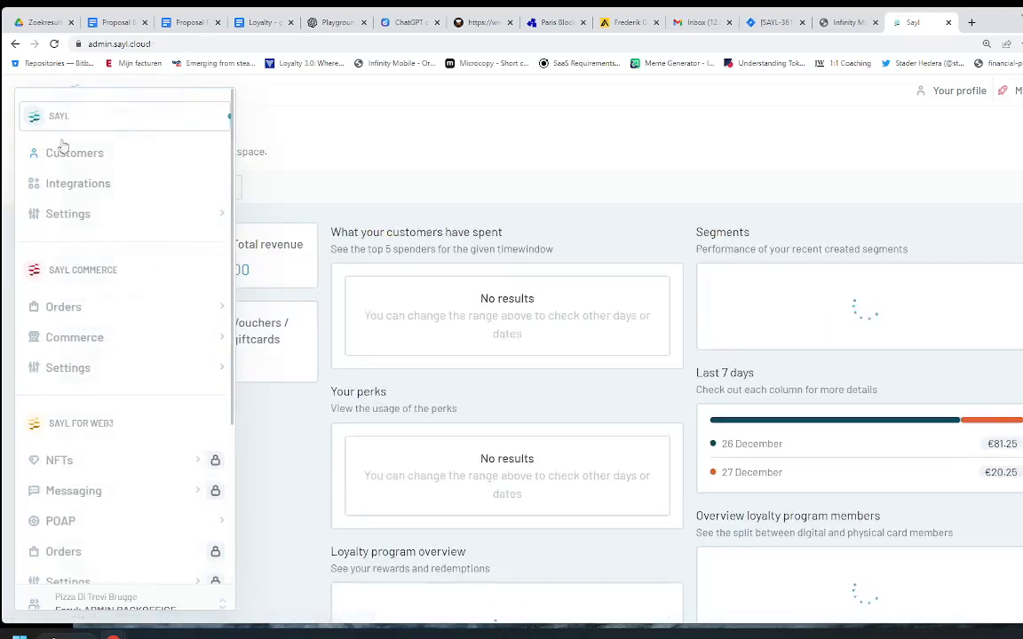
scroll(84, 285, "down", 6)
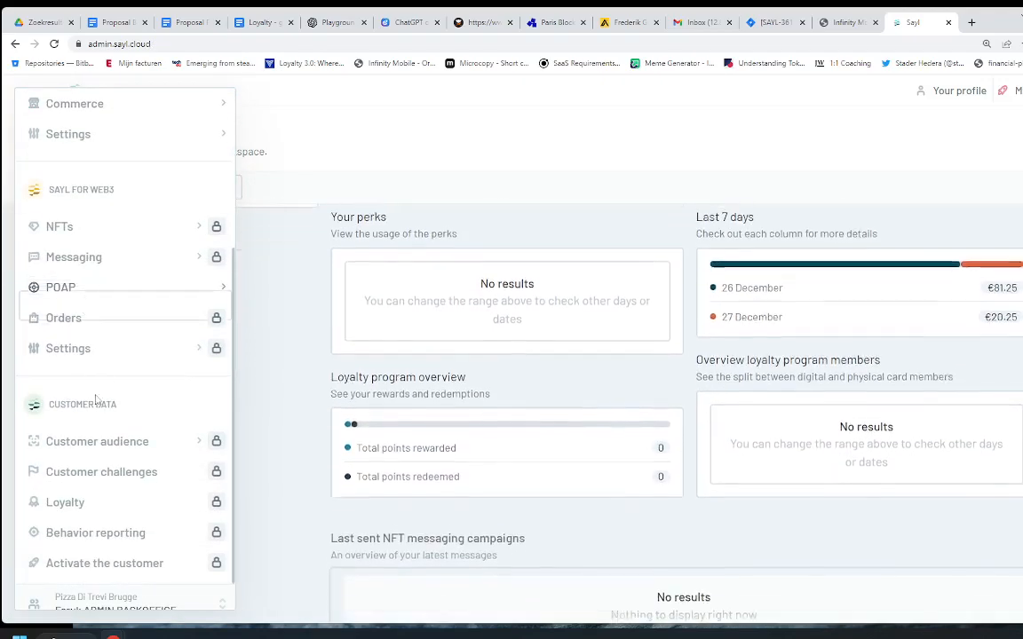
scroll(82, 439, "up", 6)
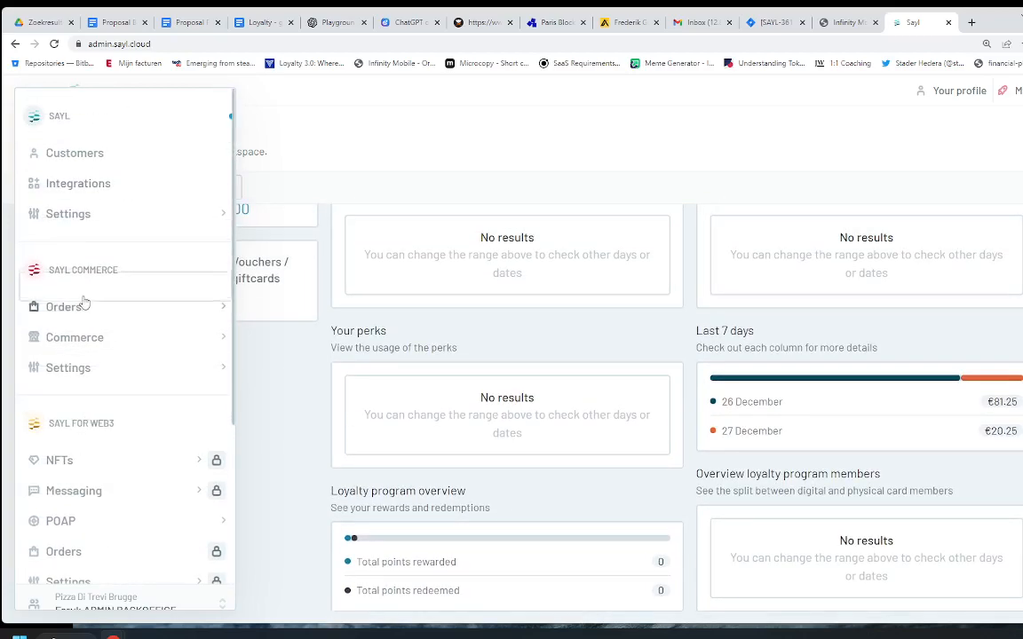
left_click(57, 307)
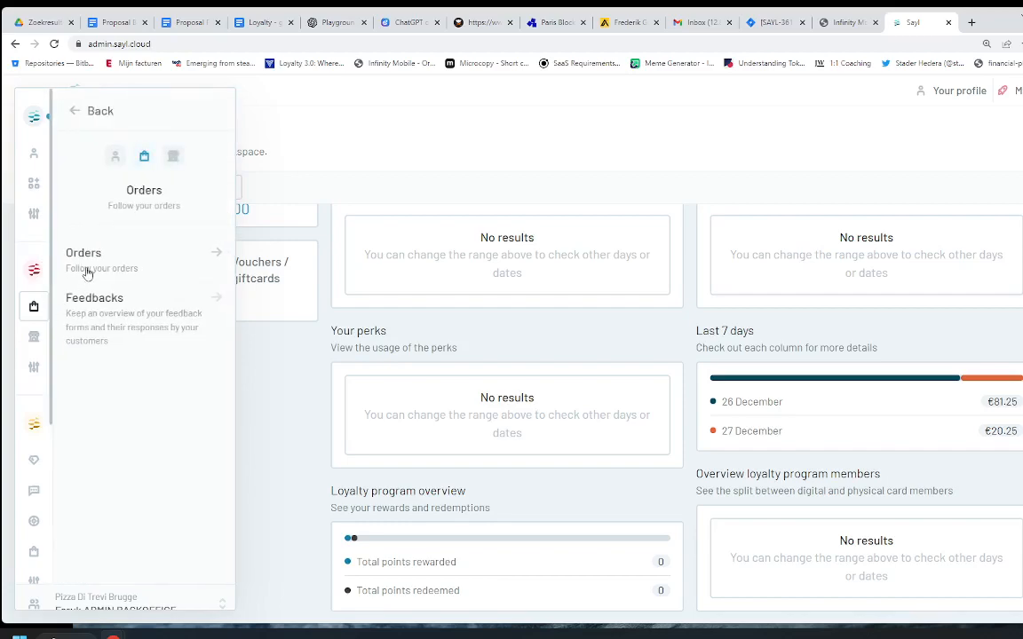
left_click(36, 339)
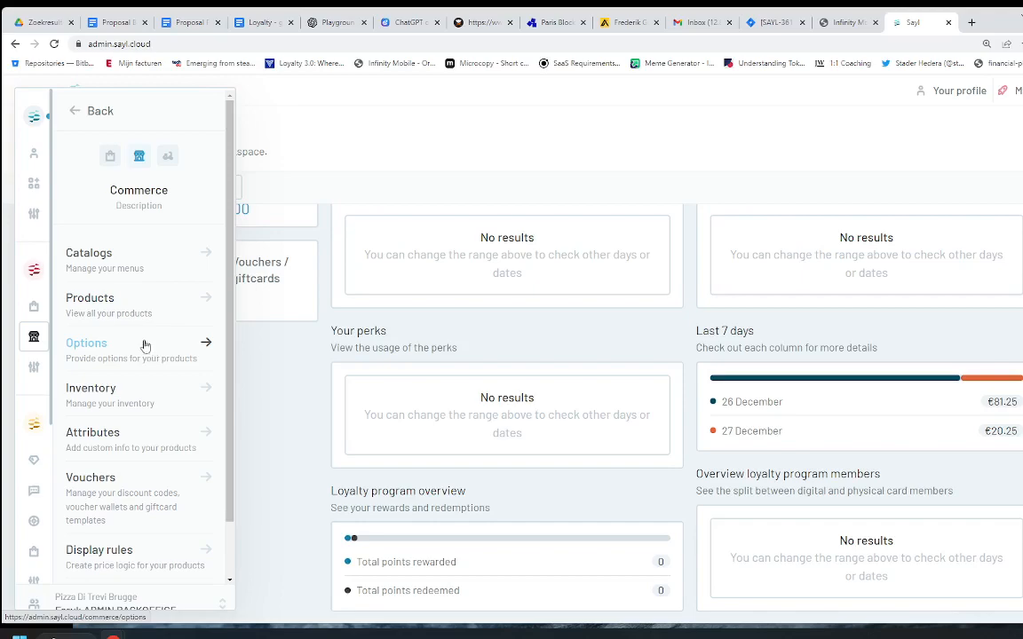
left_click(34, 368)
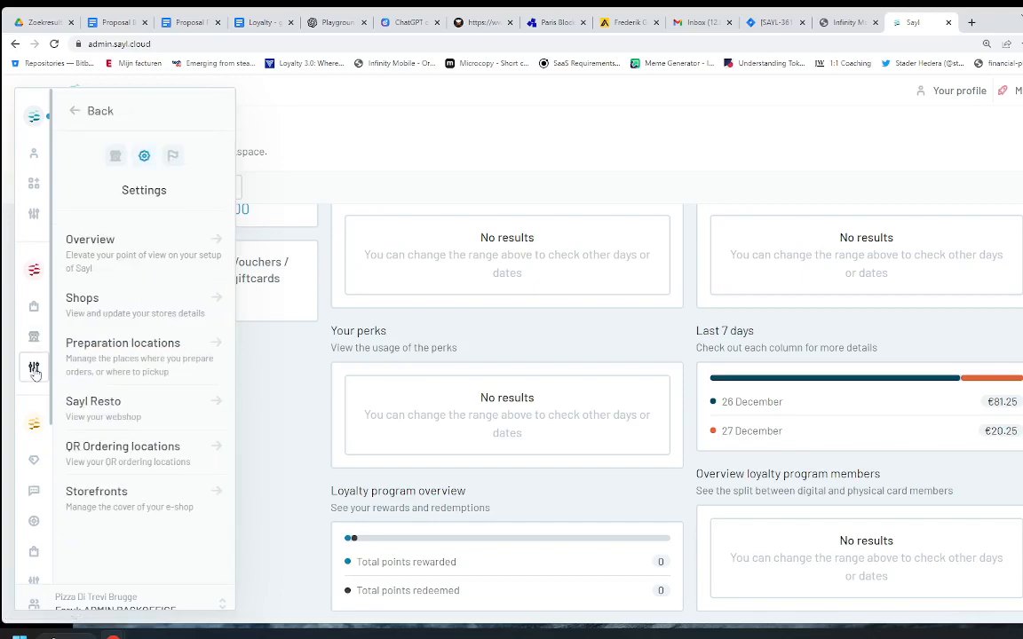
Step: Open the Pizza Di Trevi Brugge shop from Shops and scroll through its details form
left_click(112, 310)
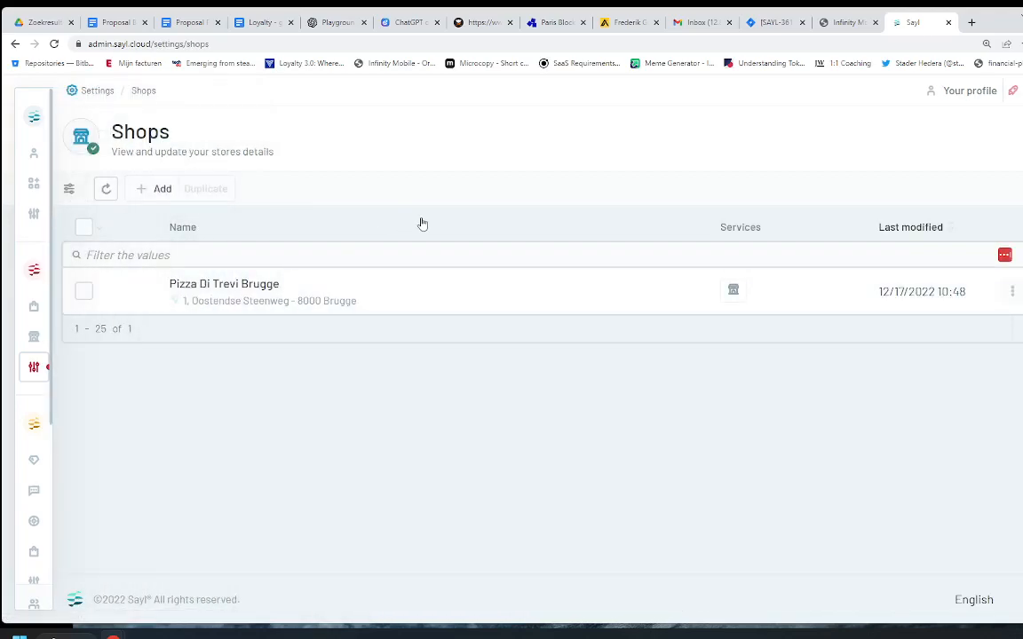
left_click(235, 299)
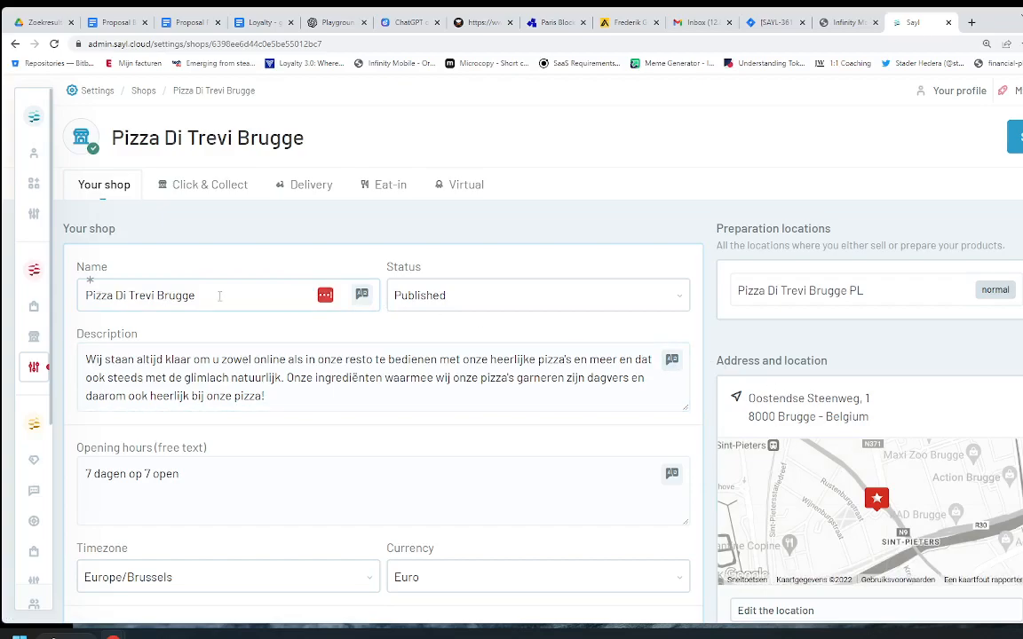
scroll(305, 290, "down", 1)
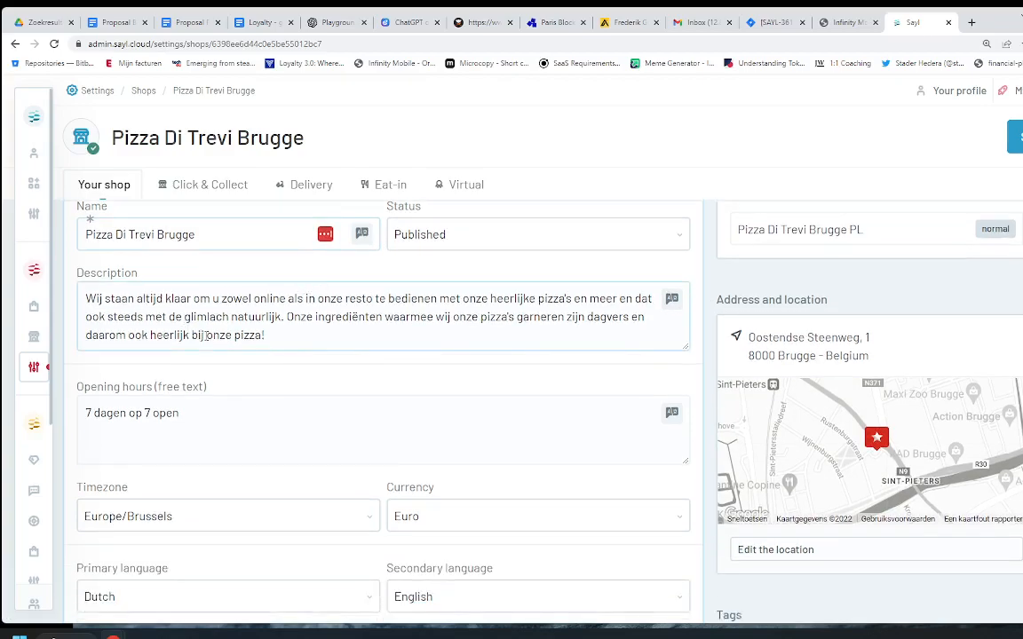
scroll(249, 333, "down", 3)
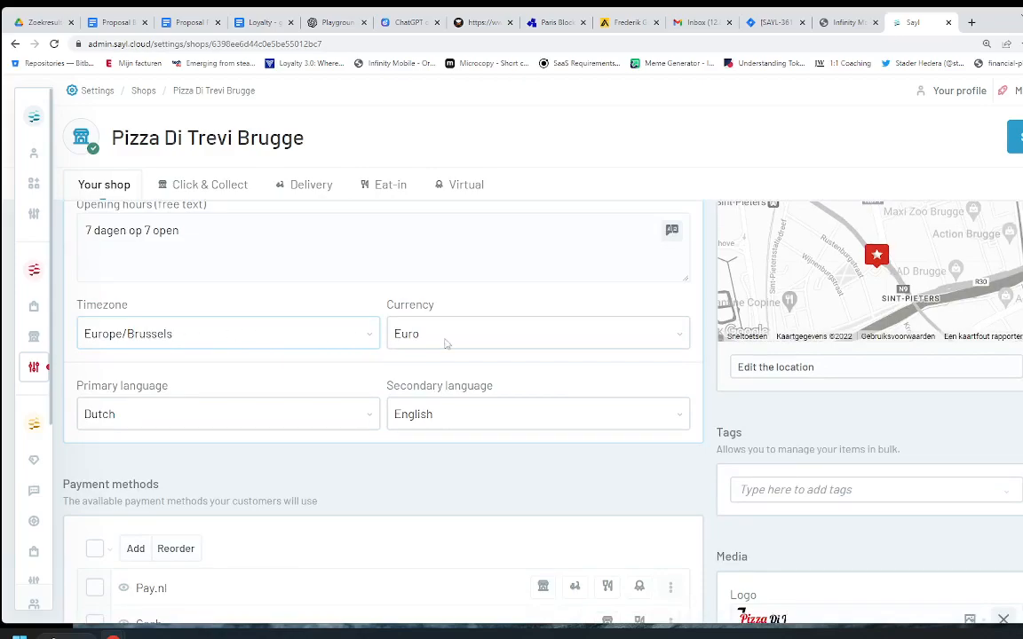
scroll(327, 471, "down", 1)
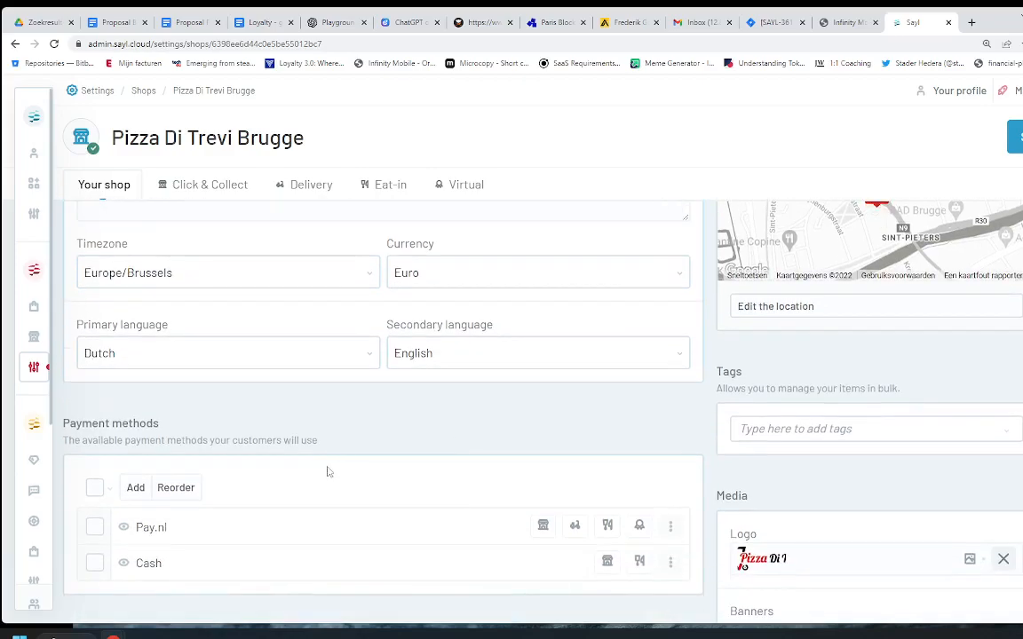
scroll(297, 573, "up", 5)
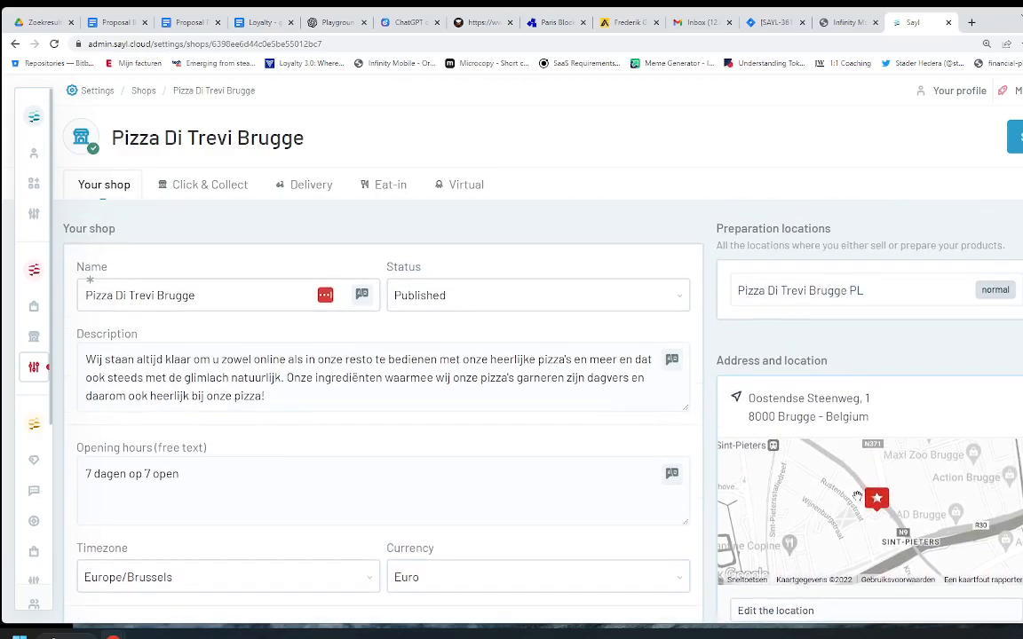
scroll(827, 486, "down", 6)
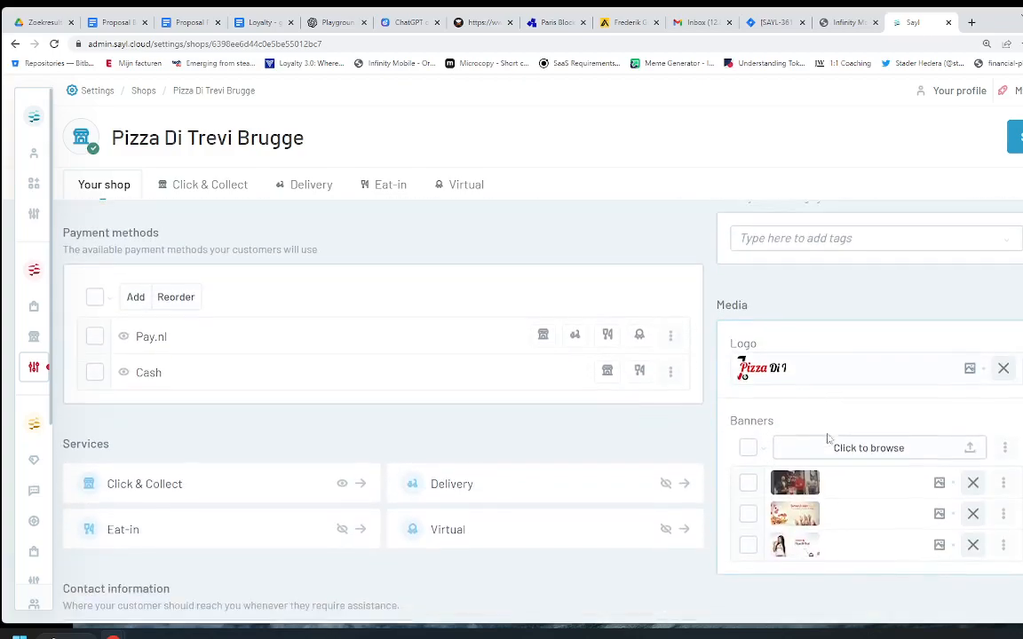
scroll(827, 439, "down", 2)
scroll(276, 482, "down", 2)
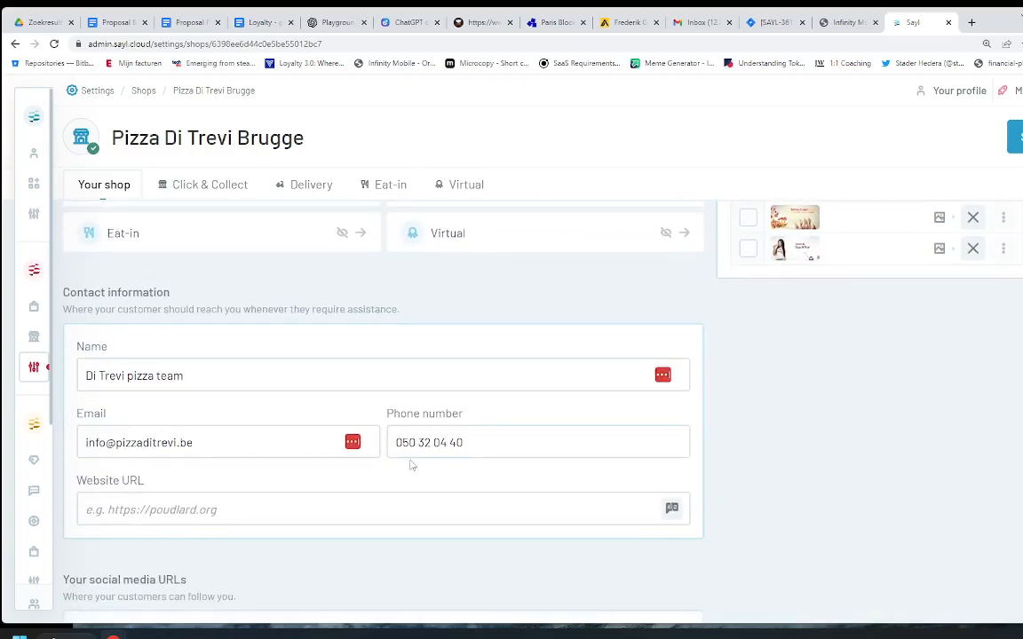
scroll(420, 463, "down", 3)
scroll(416, 464, "up", 10)
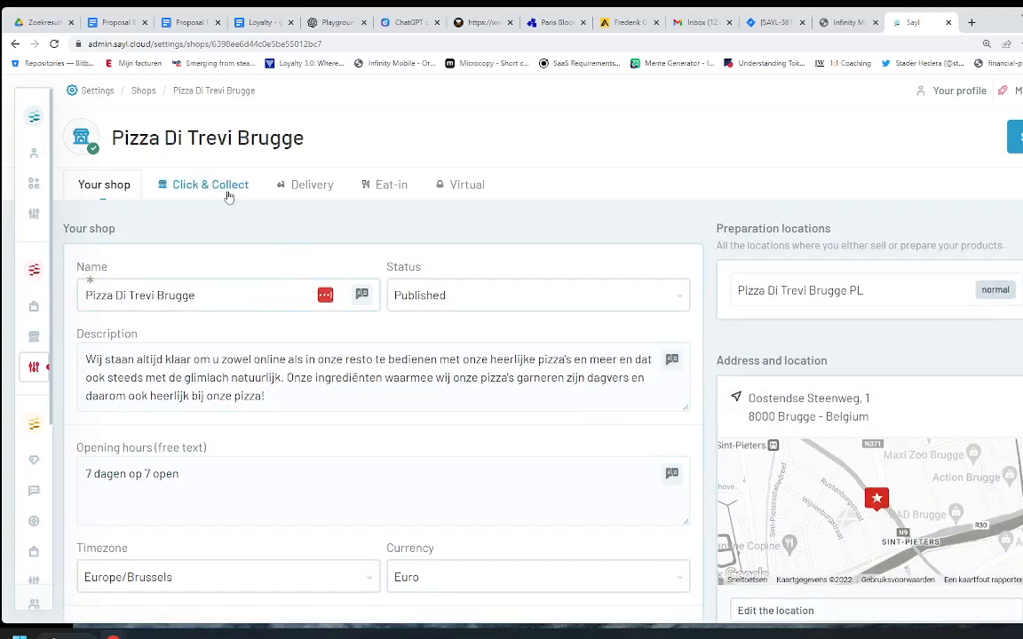
Step: Browse the Click & Collect, Delivery, Eat-in and Virtual settings, ending on Click & Collect
left_click(186, 196)
left_click(306, 189)
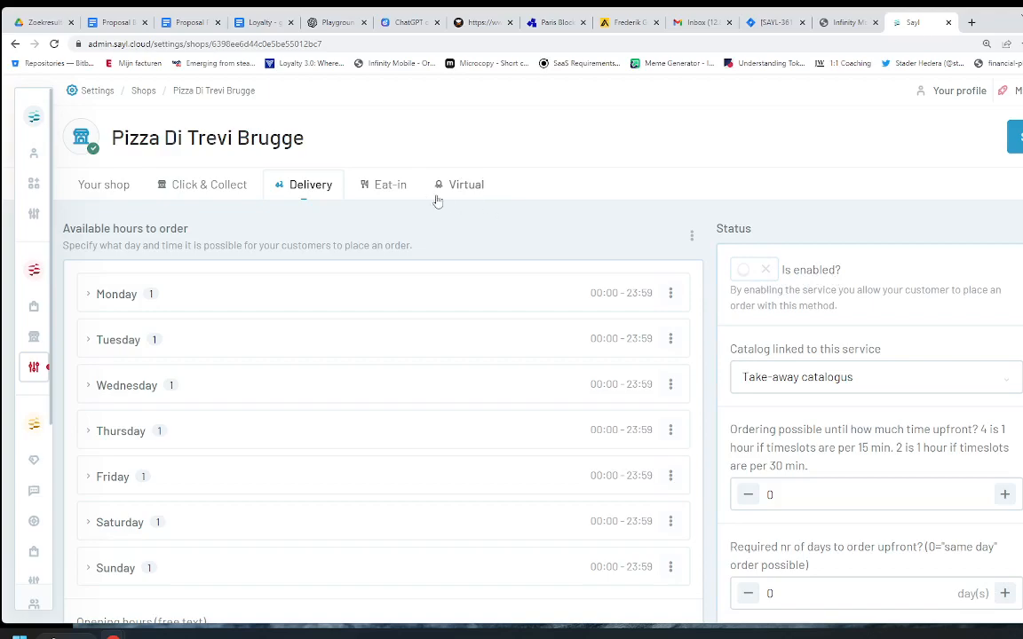
left_click(375, 188)
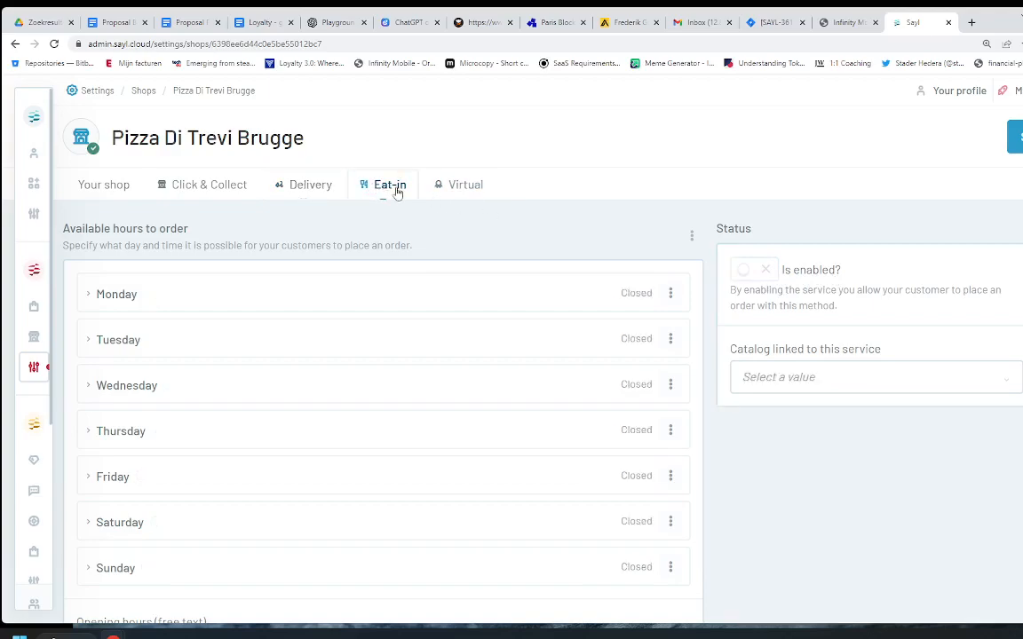
left_click(463, 192)
left_click(209, 186)
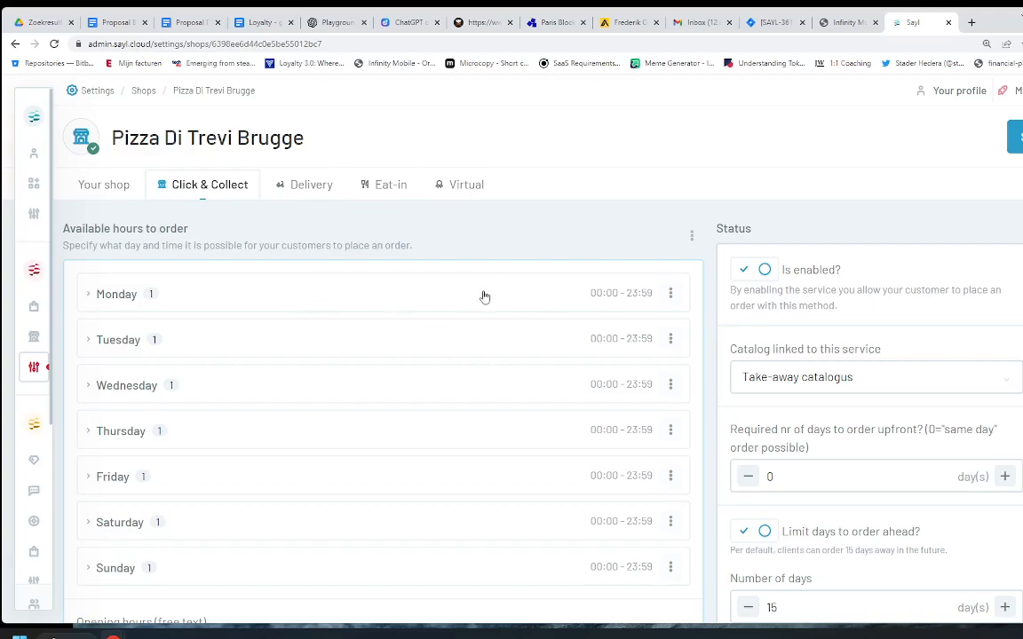
mouse_move(45, 369)
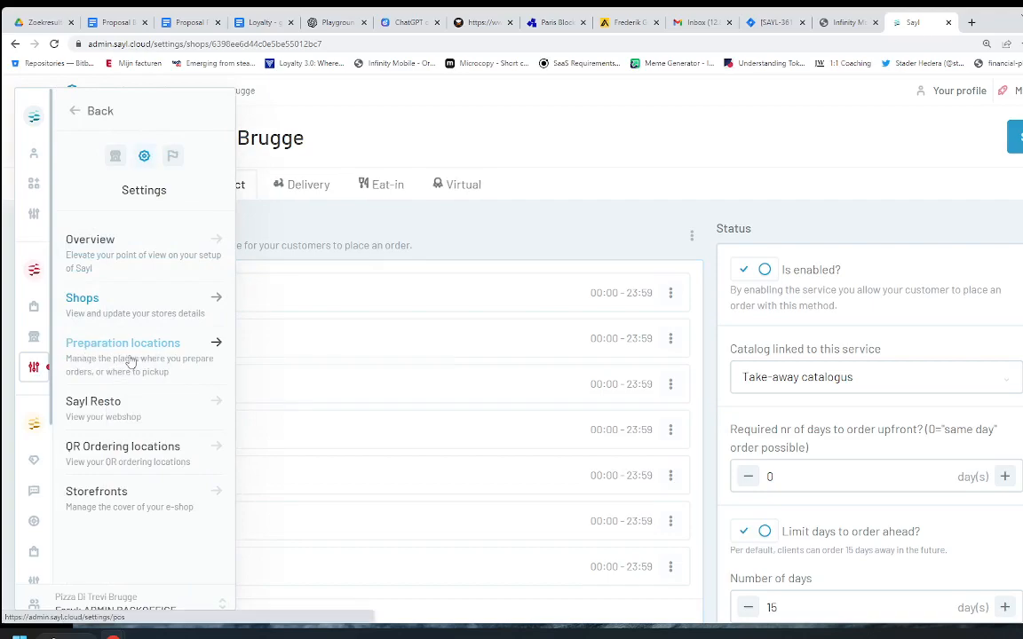
Step: Check Pizza Di Trevi Brugge PL's Monday pickup slots, 11:30–14:00 and 17:00–23:50
left_click(131, 359)
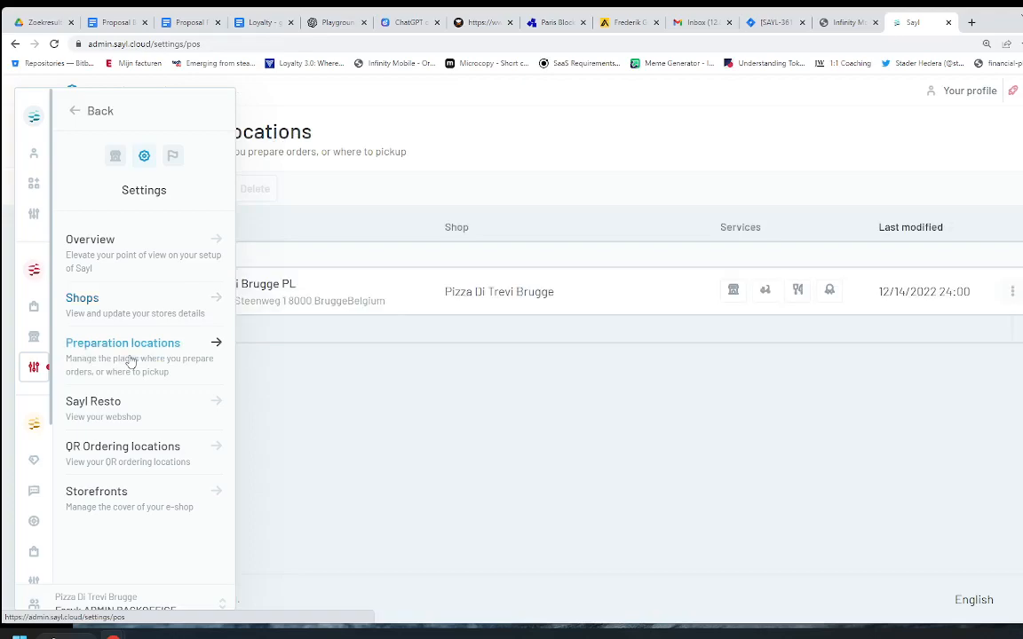
left_click(258, 299)
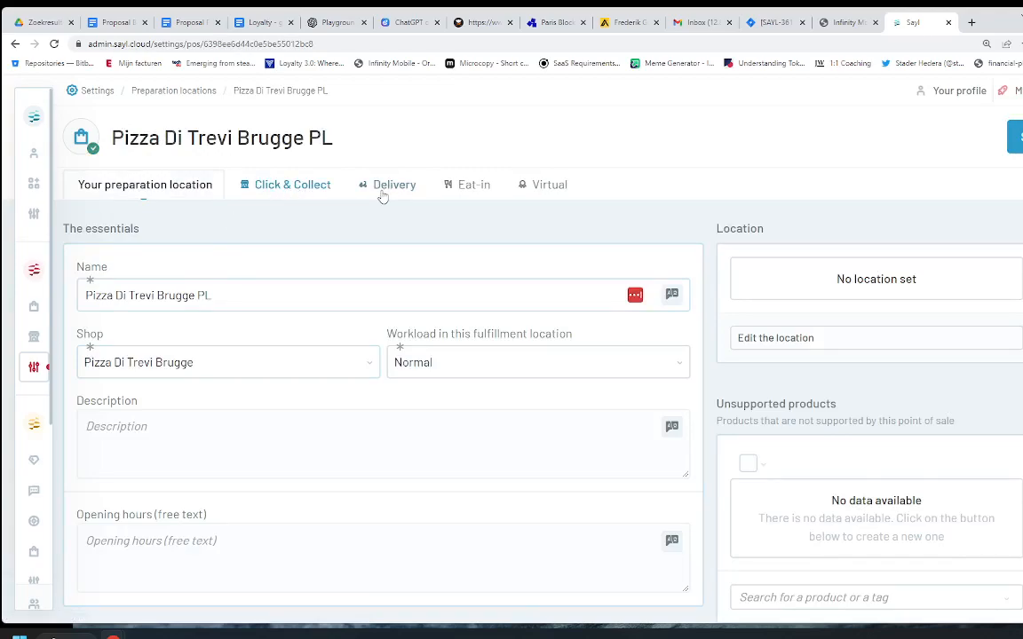
left_click(292, 194)
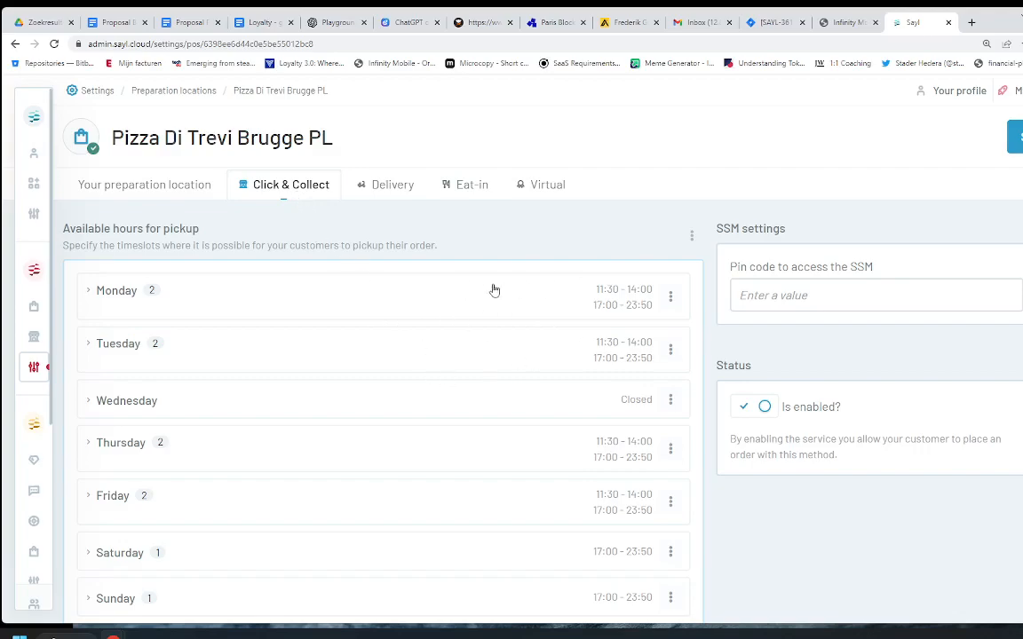
left_click(360, 297)
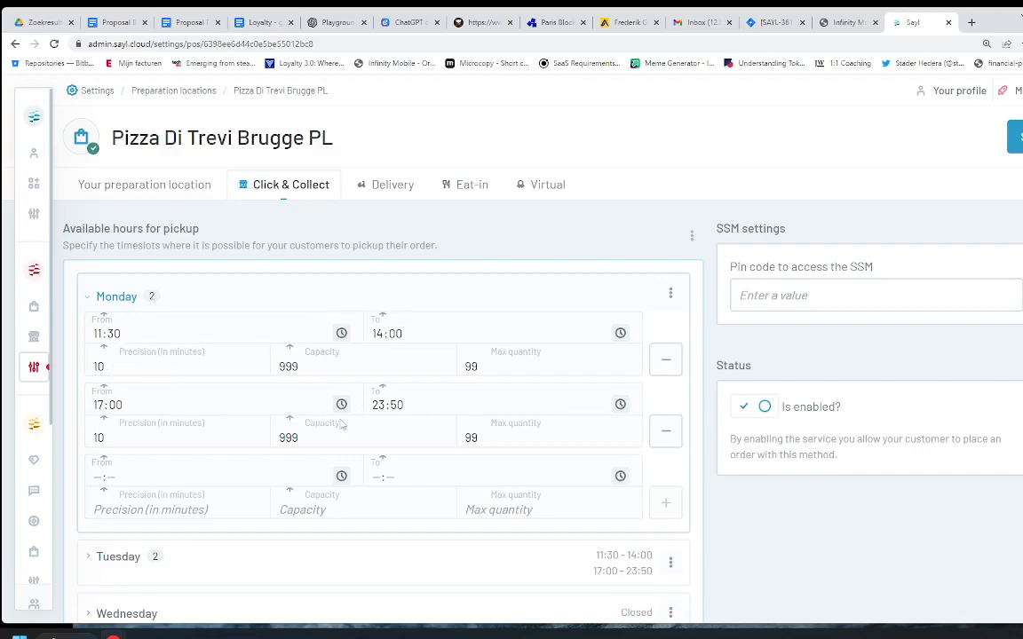
scroll(326, 425, "down", 3)
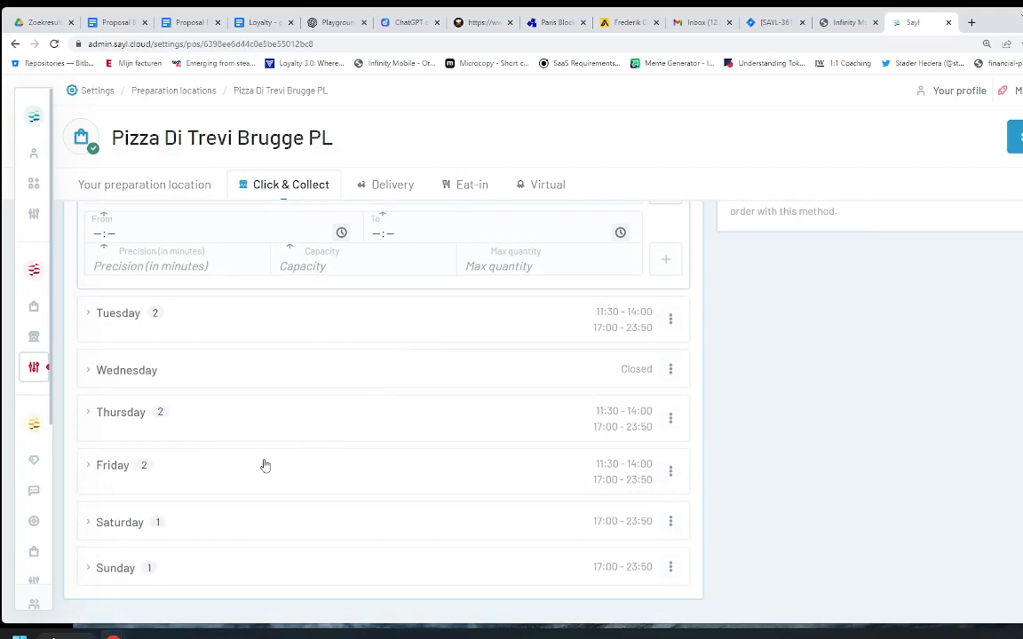
scroll(482, 460, "down", 1)
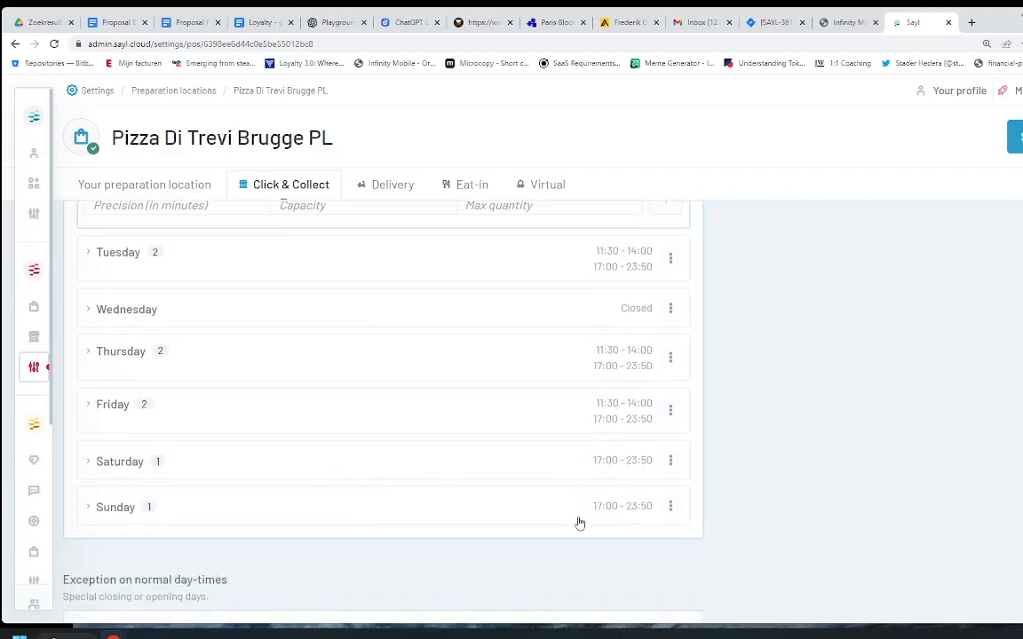
scroll(578, 484, "down", 3)
scroll(564, 404, "up", 6)
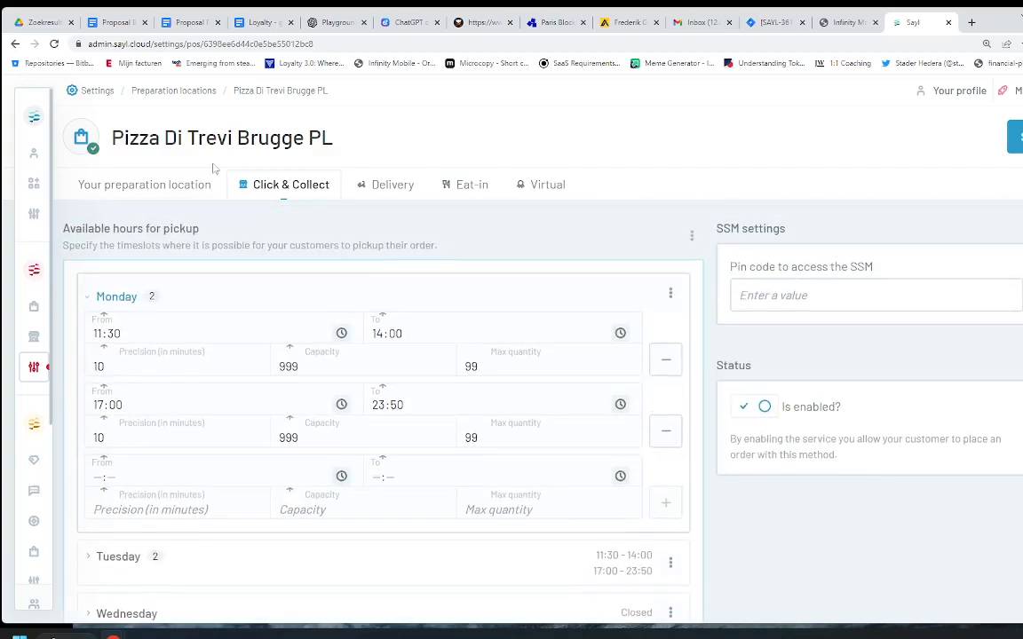
left_click(147, 185)
Step: Reopen the Pizza Di Trevi Brugge shop from the Shops list
mouse_move(33, 304)
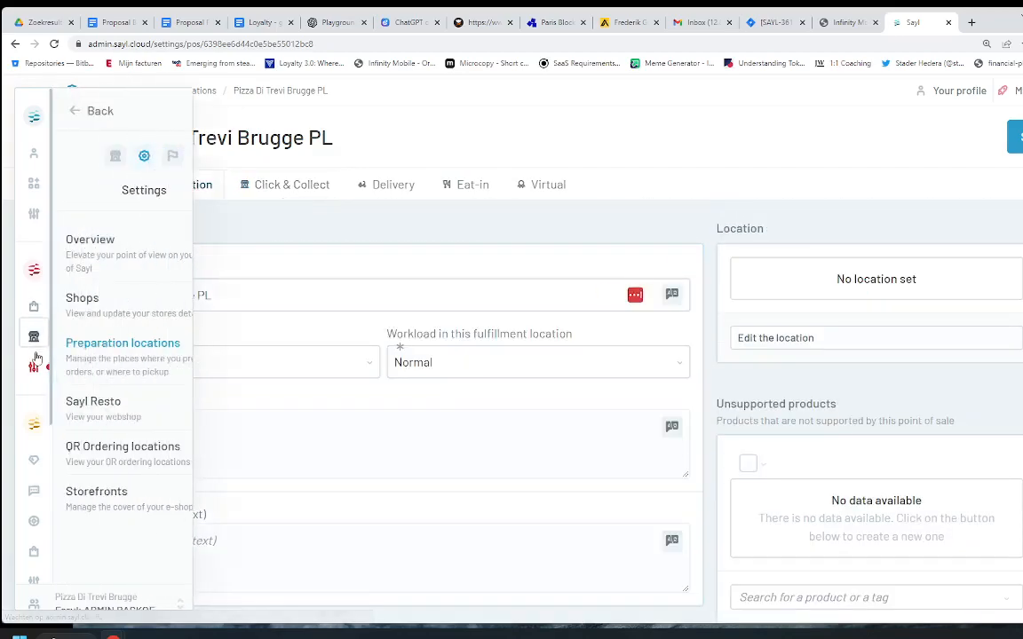
left_click(138, 295)
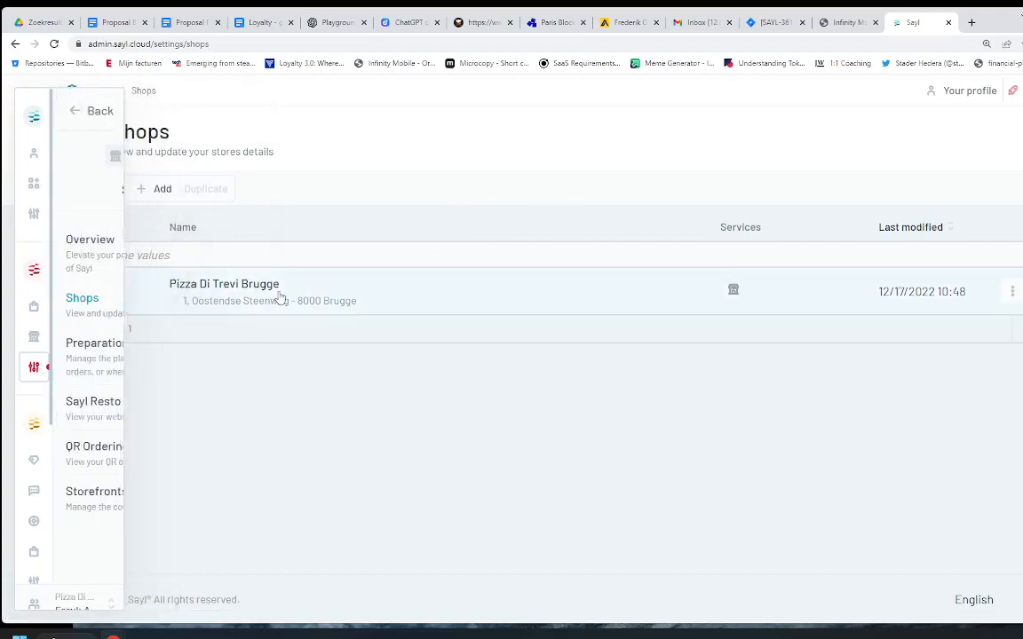
mouse_move(96, 337)
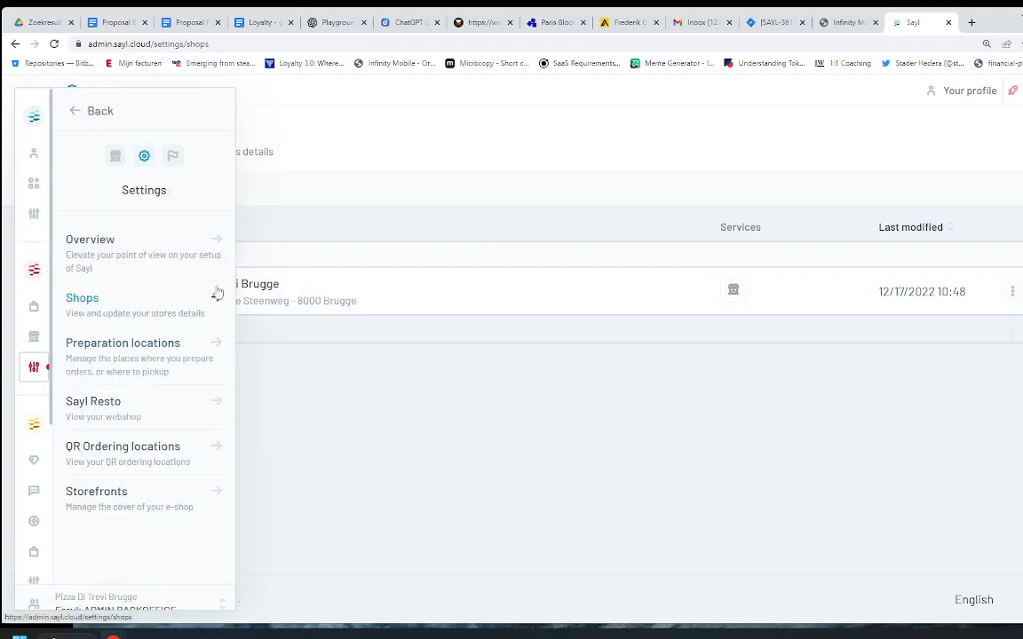
left_click(274, 285)
scroll(339, 405, "down", 6)
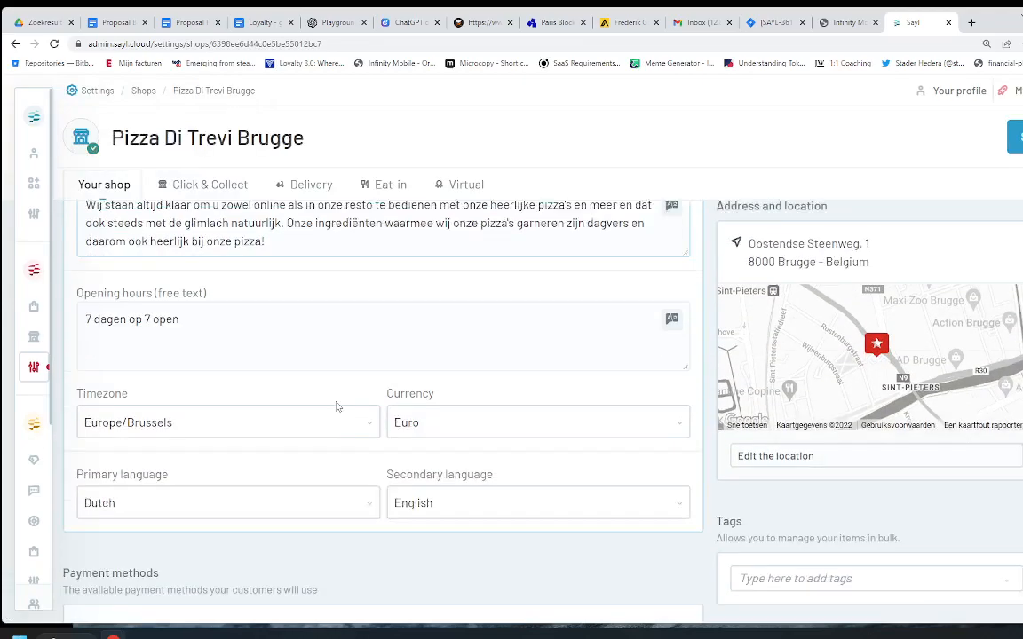
scroll(338, 405, "down", 4)
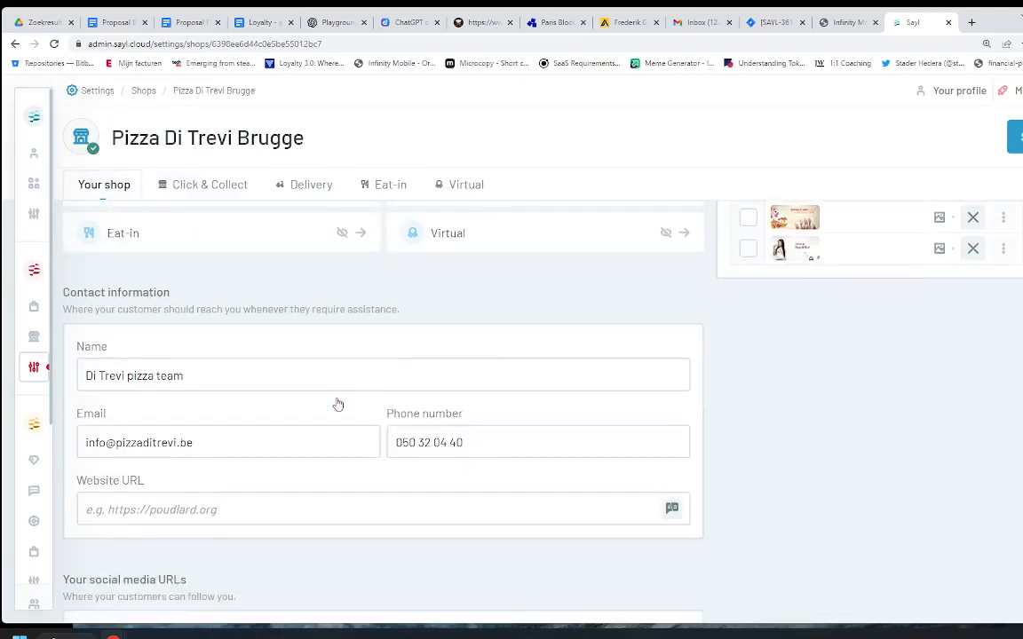
scroll(338, 404, "up", 5)
Step: Show its Click & Collect settings down to the 'Exception on normal day-times' section
left_click(201, 187)
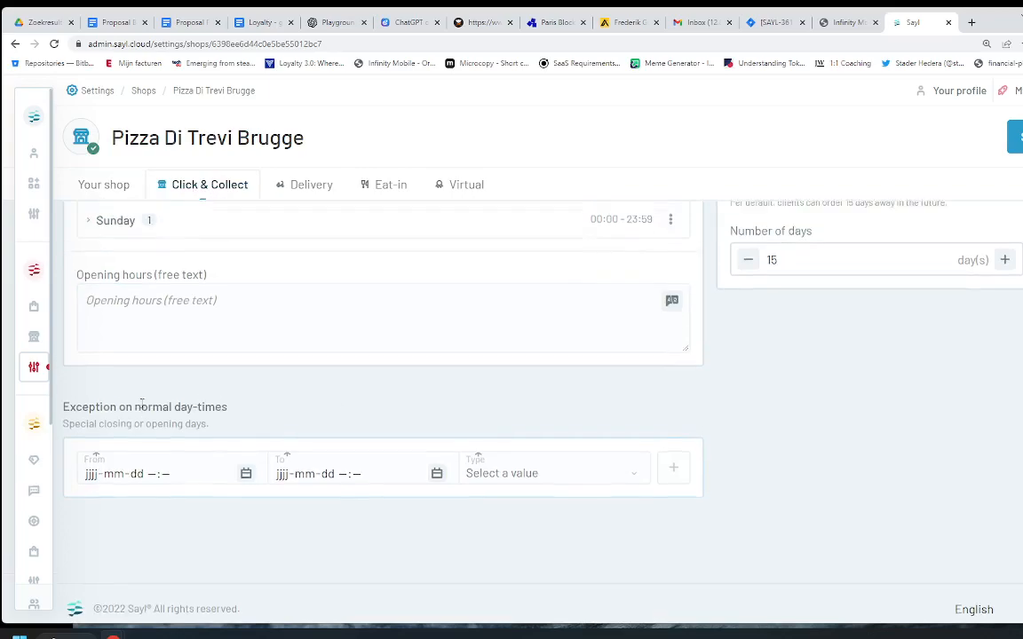
scroll(89, 395, "up", 4)
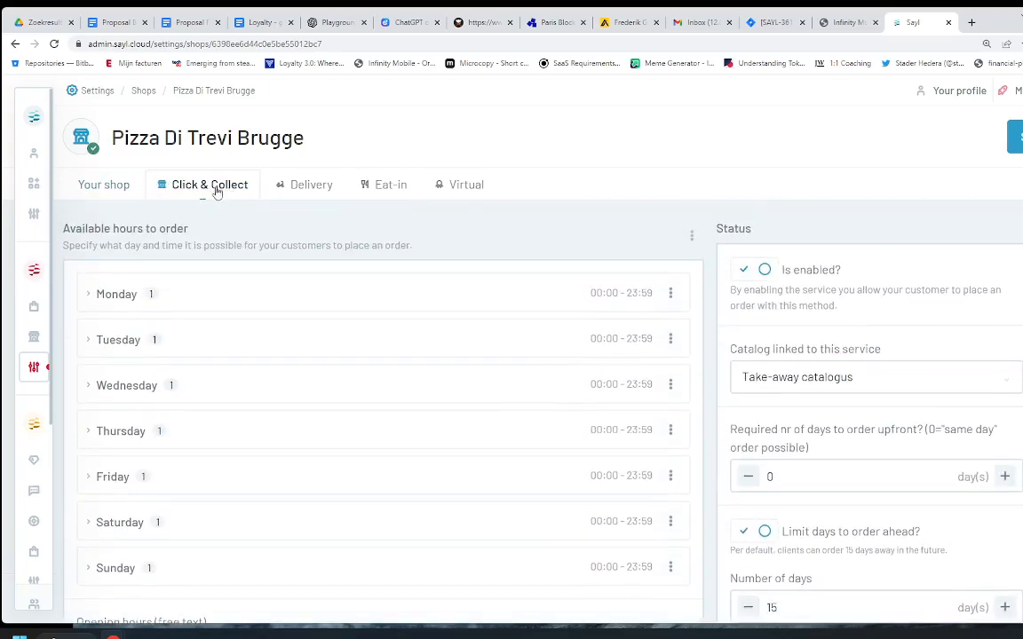
scroll(271, 379, "down", 4)
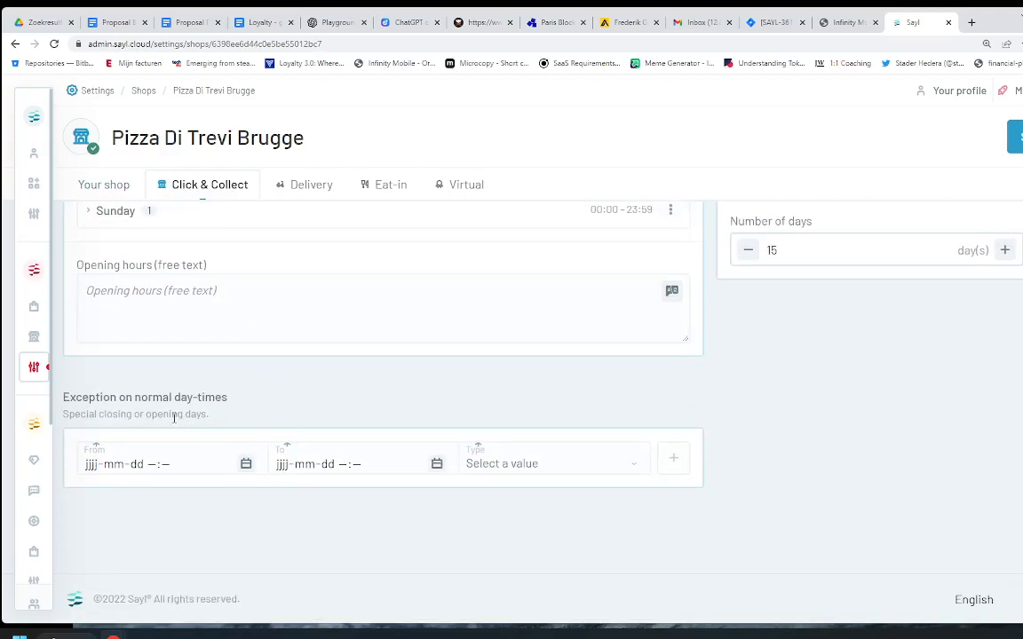
left_click_drag(63, 397, 252, 400)
left_click(221, 413)
left_click(246, 464)
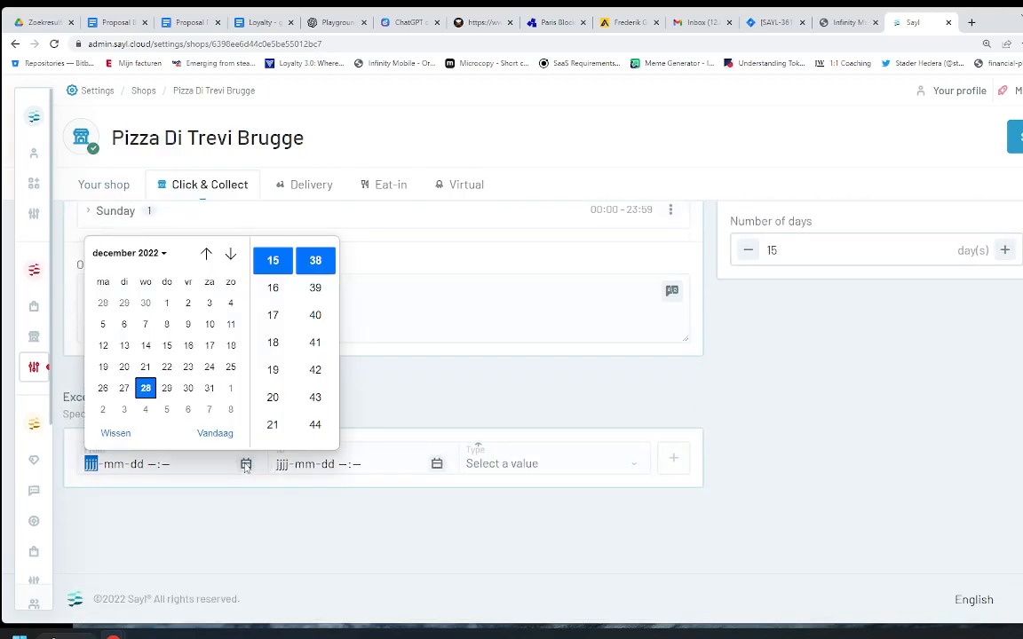
left_click(230, 388)
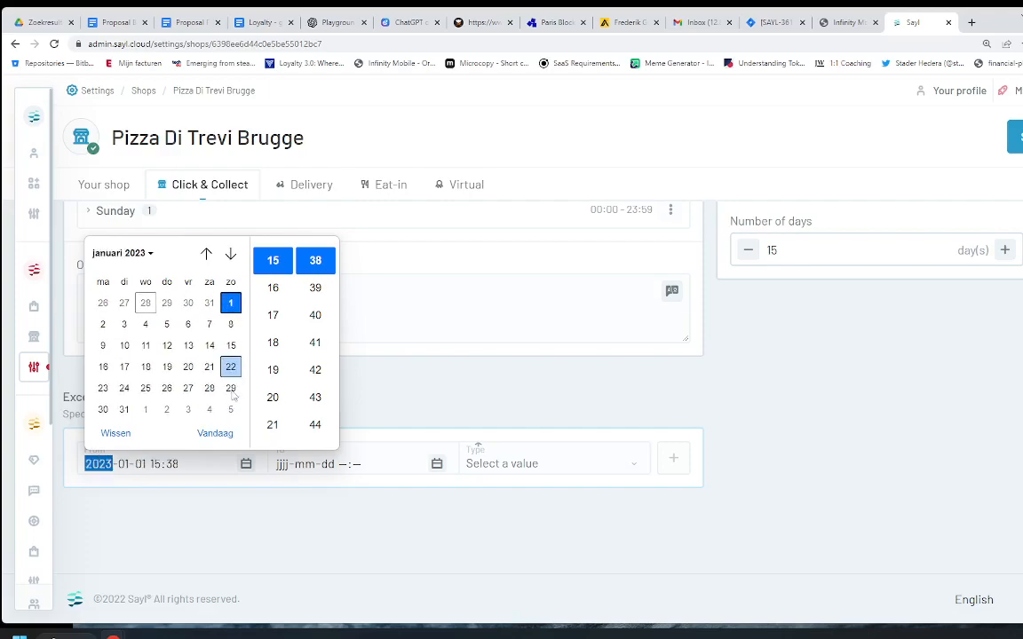
left_click(158, 464)
type("0000")
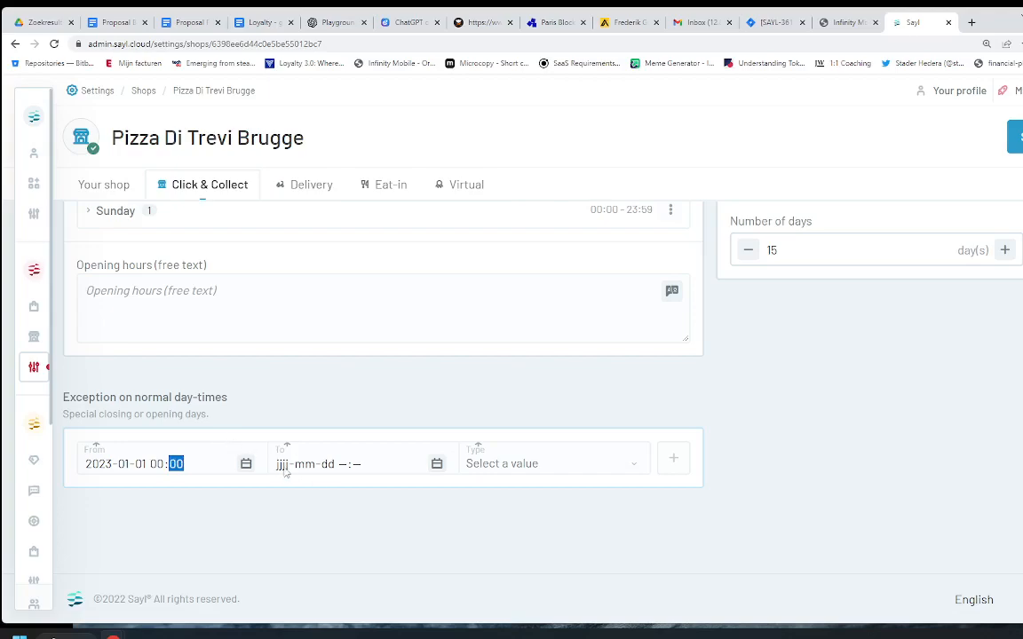
left_click(436, 464)
left_click(419, 409)
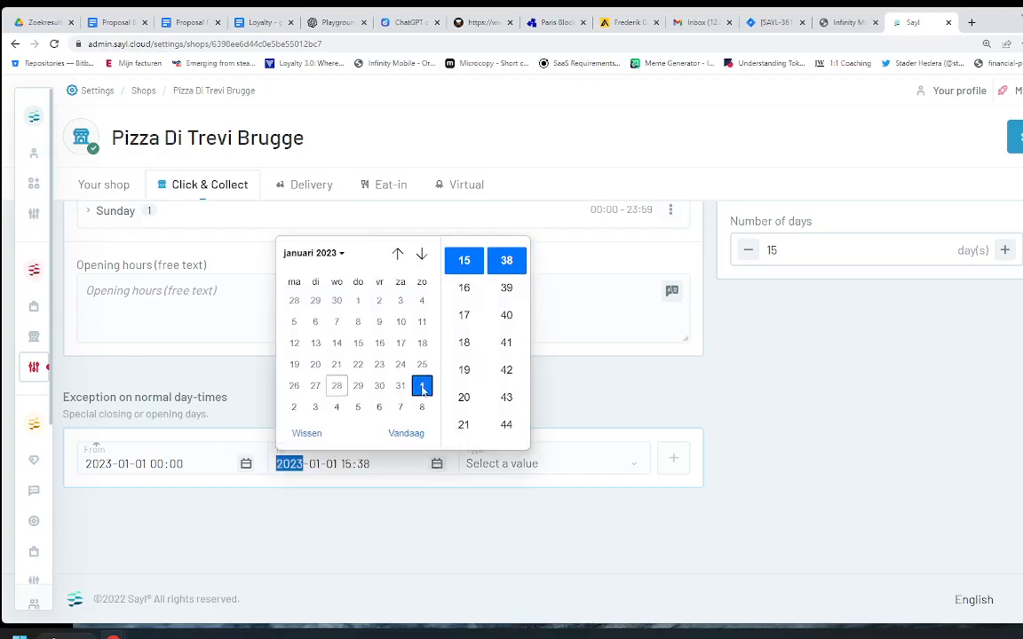
left_click(348, 466)
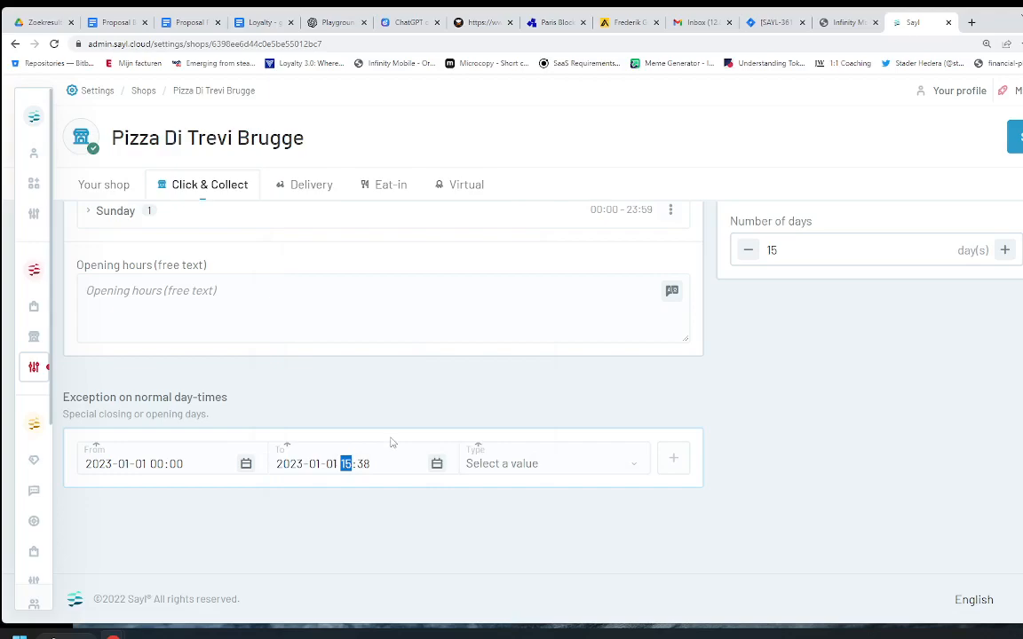
type("23:59")
Step: Make it a Deny exception, add it, and save the Click & Collect changes
left_click(510, 464)
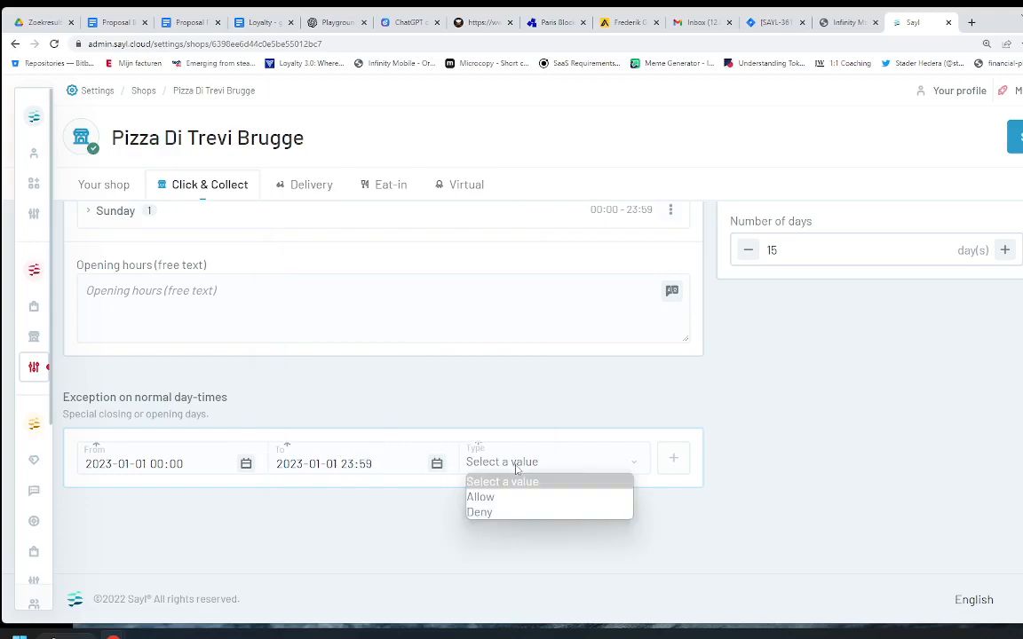
left_click(506, 511)
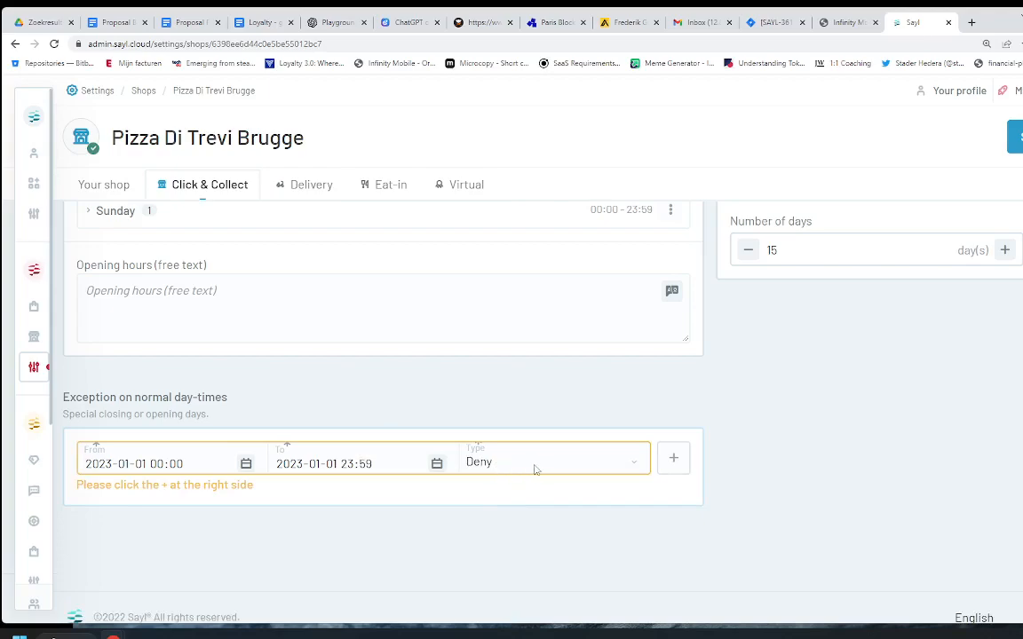
left_click(672, 458)
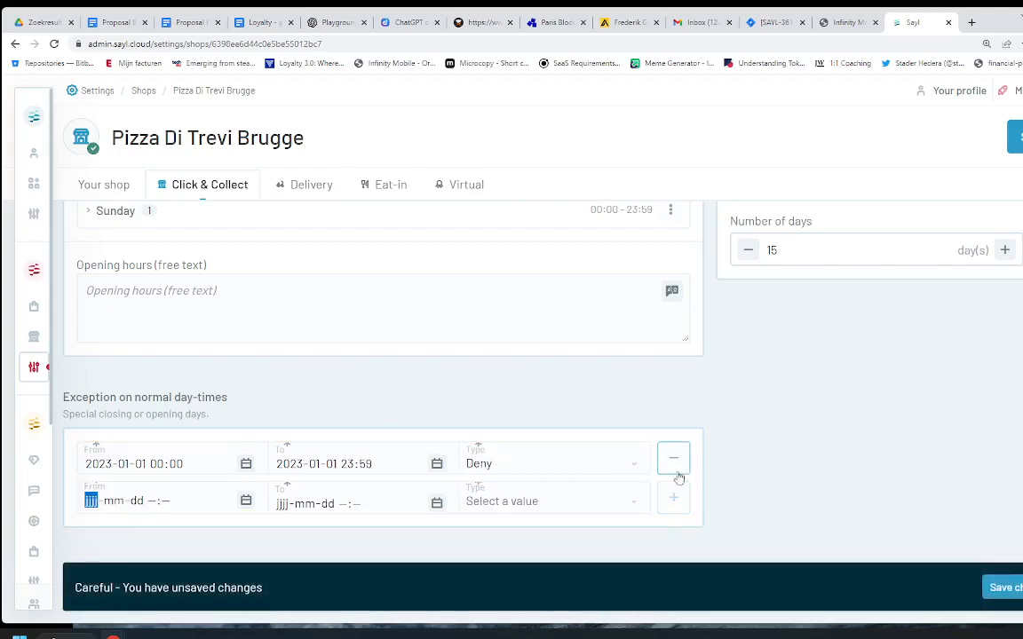
left_click(1011, 592)
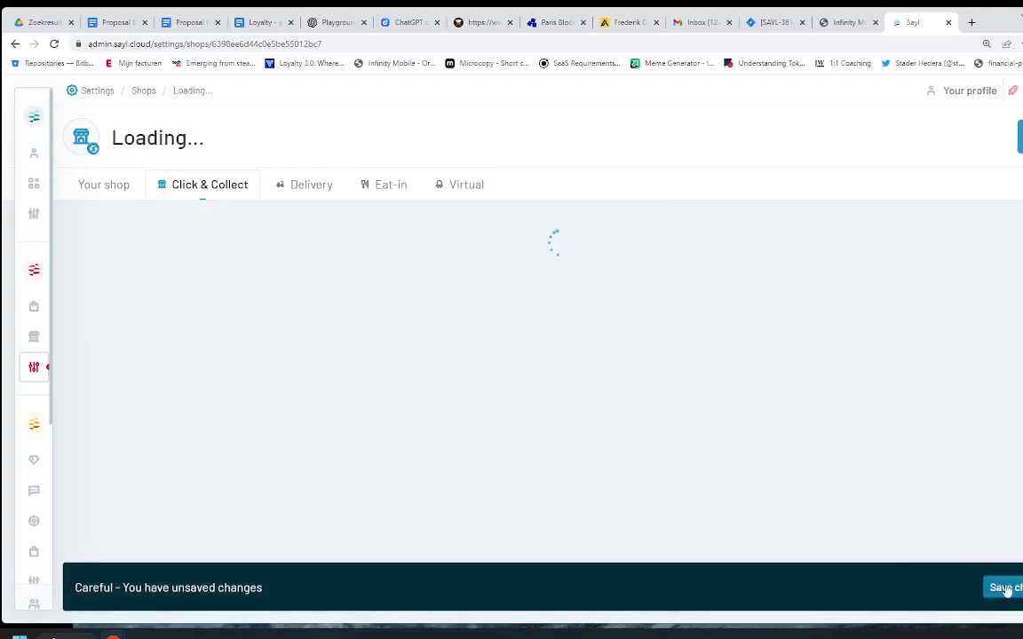
scroll(562, 302, "down", 5)
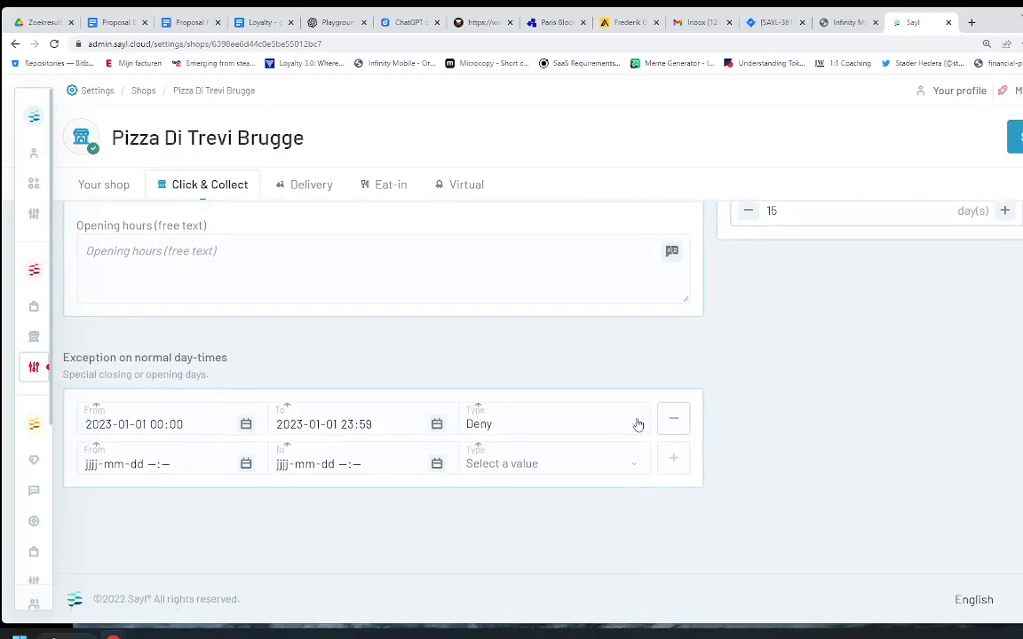
Step: Open Catalogs from the Commerce navigation panel
left_click(37, 342)
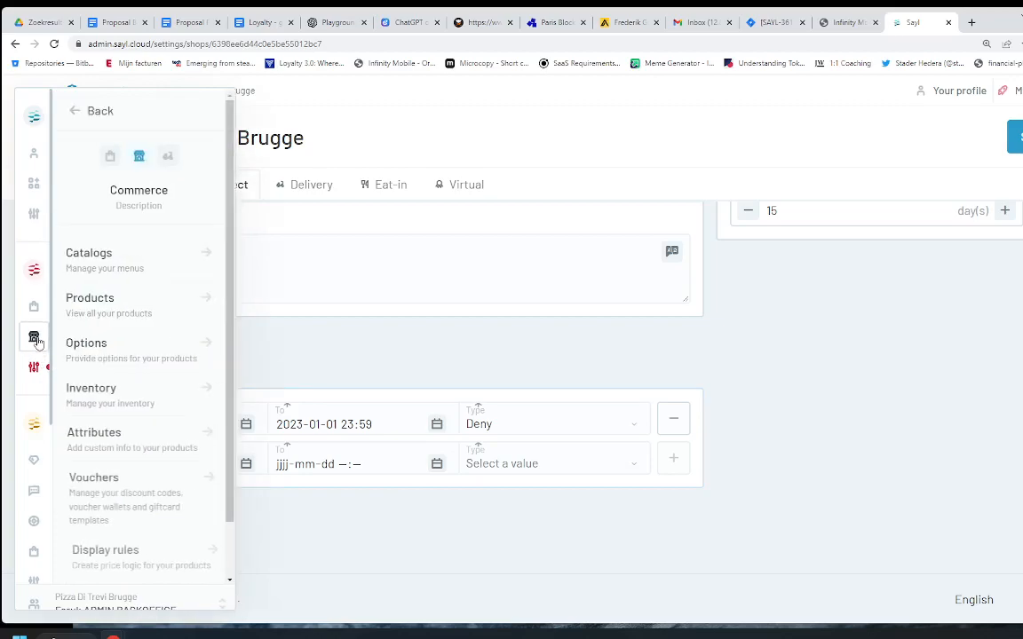
mouse_move(37, 371)
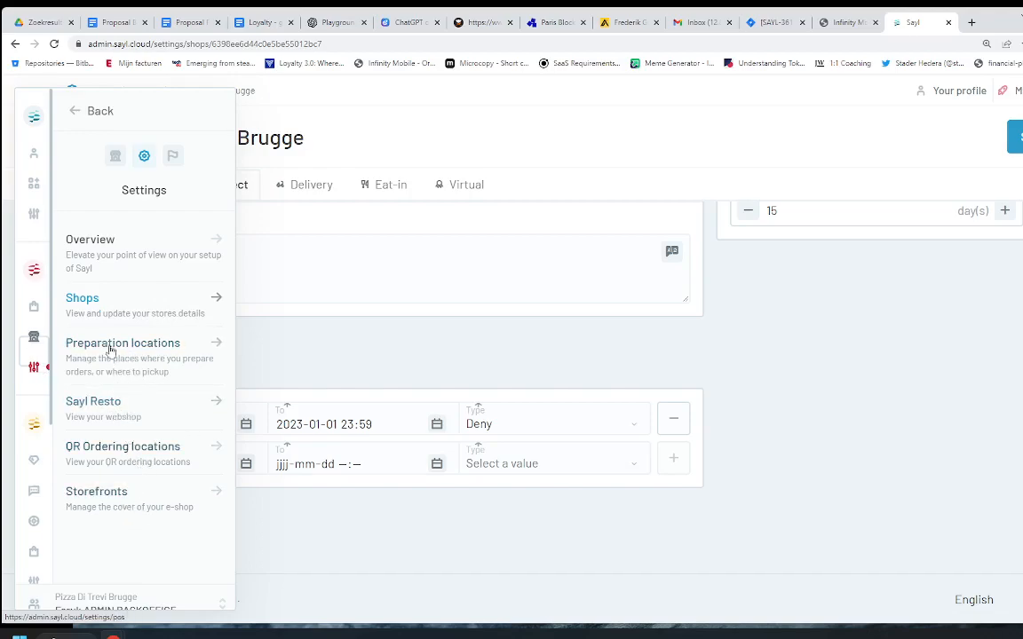
left_click(35, 347)
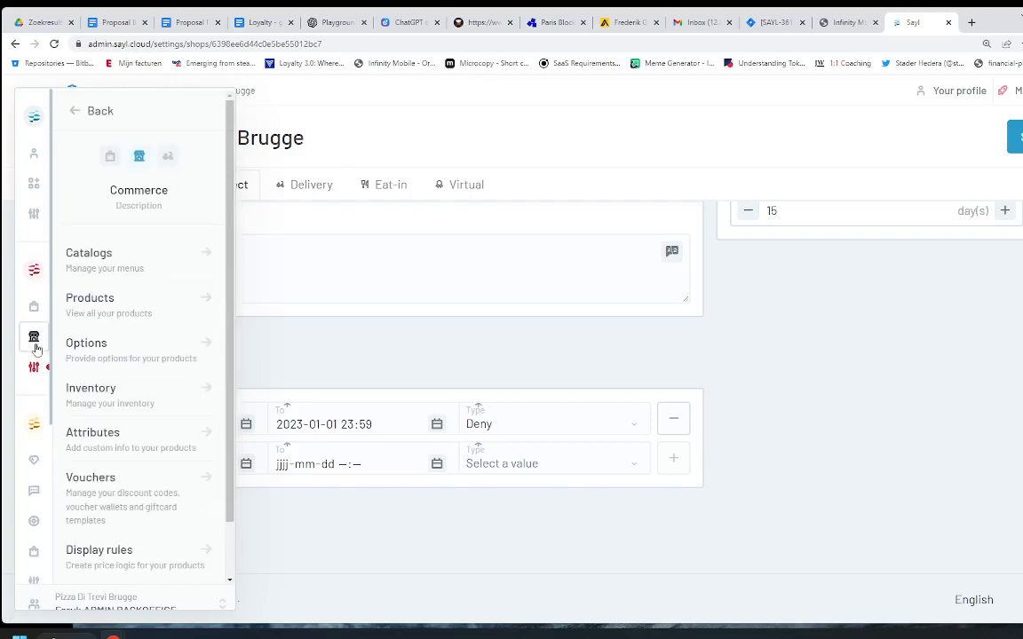
left_click(115, 269)
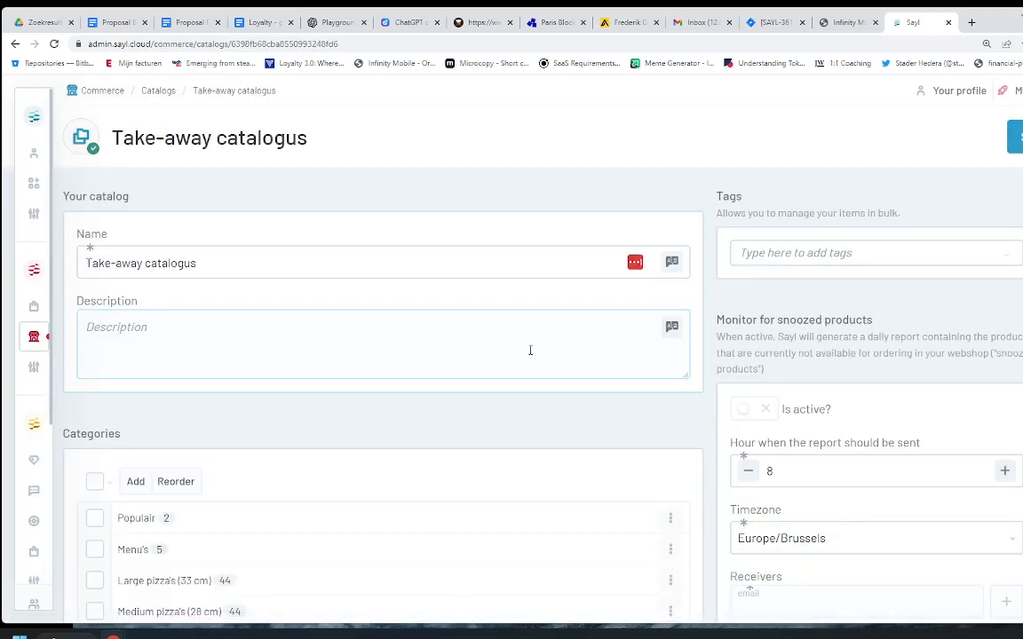
Step: Open the Take-away catalogus and scroll its categories from Populair to Dranken
scroll(525, 356, "down", 1)
scroll(222, 352, "up", 1)
scroll(185, 347, "down", 2)
double_click(102, 314)
scroll(367, 409, "down", 3)
scroll(240, 266, "up", 1)
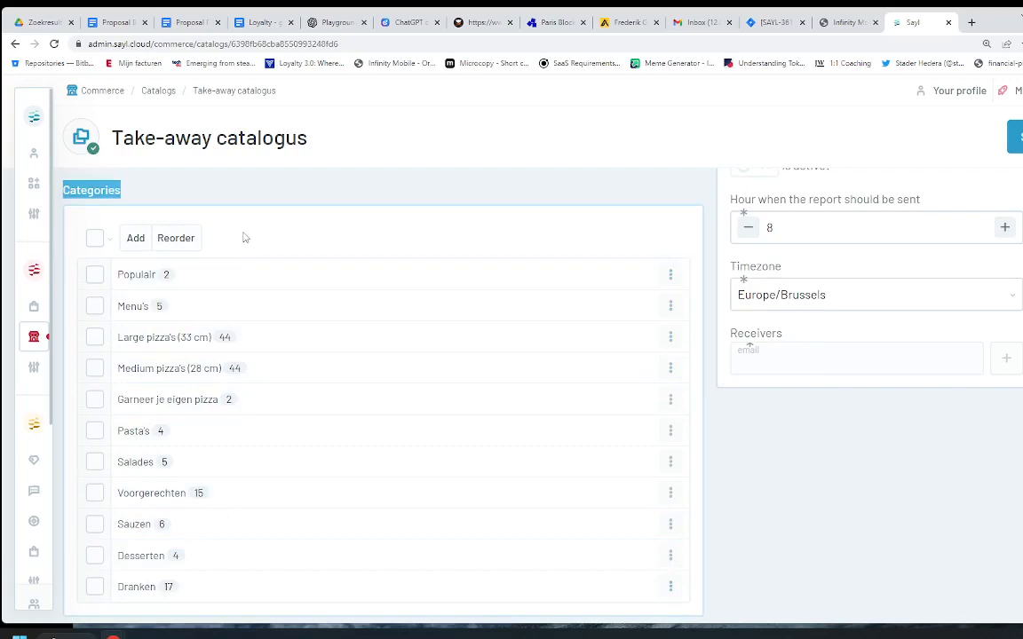
scroll(311, 289, "up", 3)
scroll(315, 291, "up", 1)
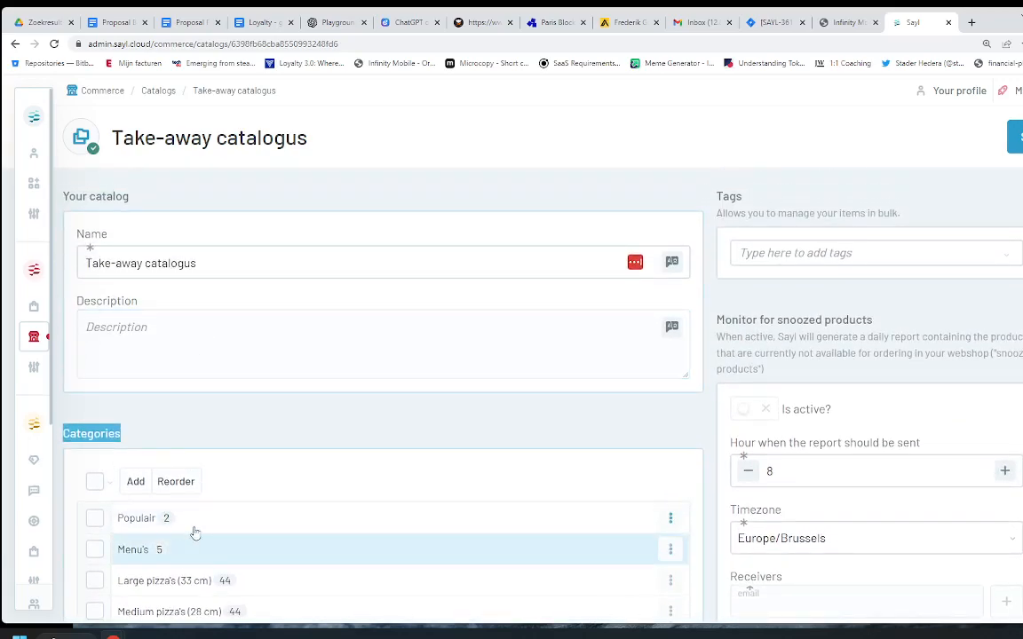
scroll(213, 524, "down", 1)
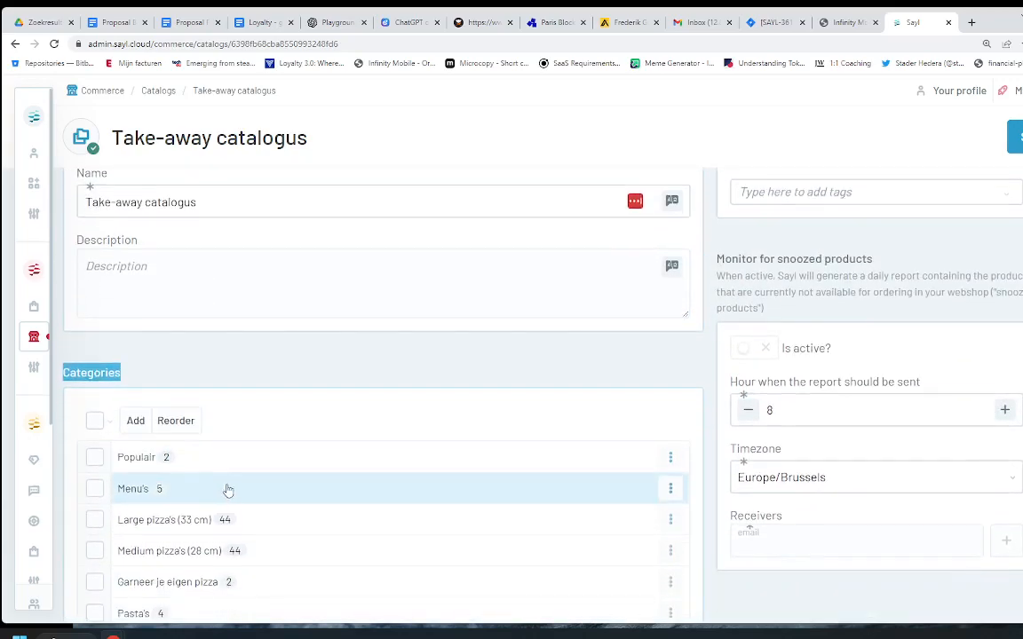
Step: Open the Large pizza's (33 cm) category and browse its linked products with a 'p' search, then clear it
left_click(138, 524)
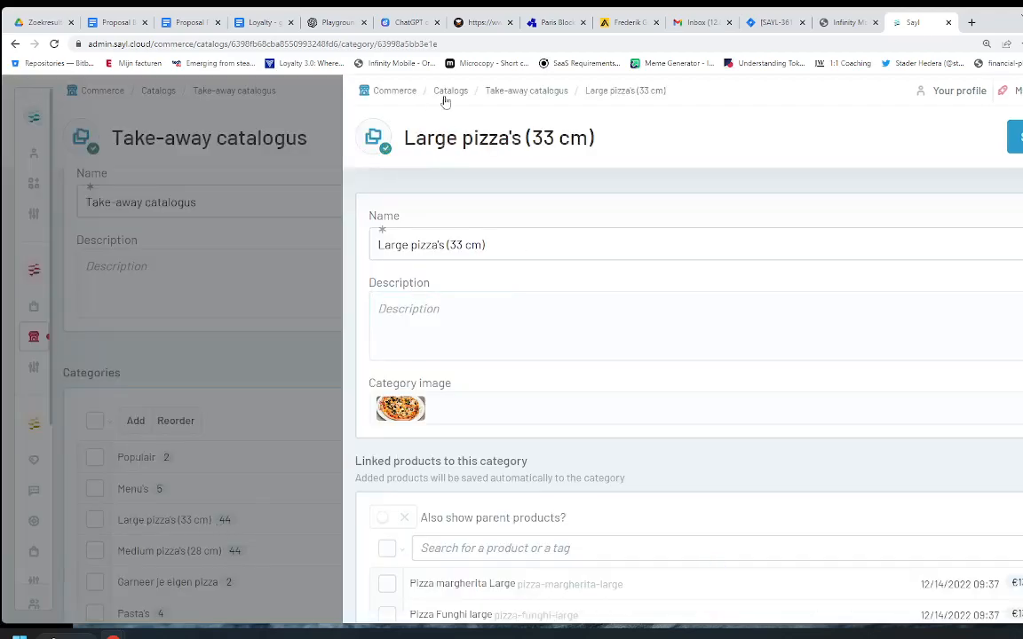
scroll(547, 329, "down", 3)
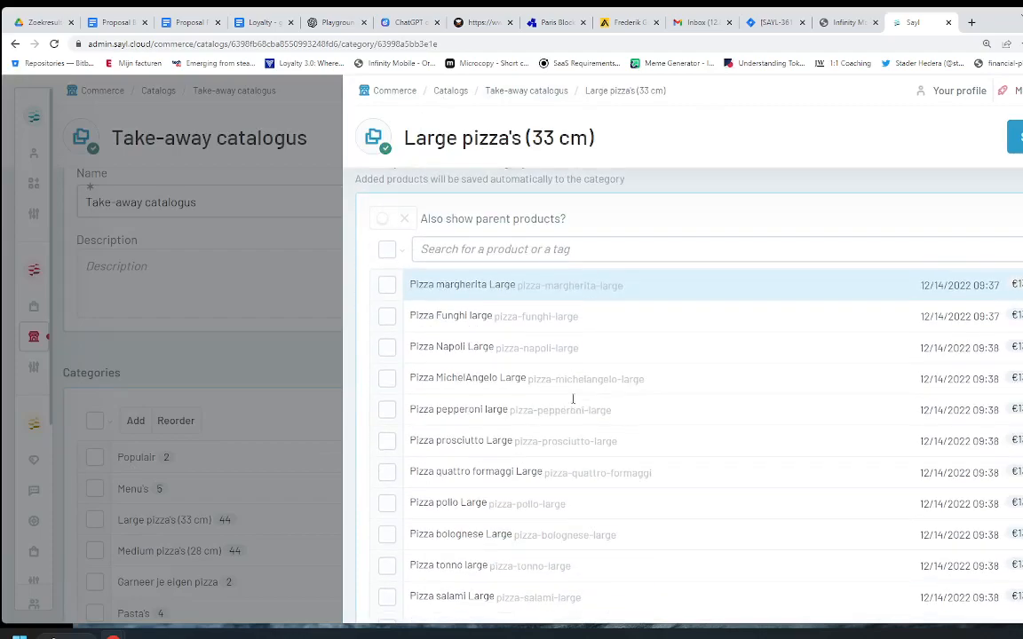
scroll(548, 501, "down", 2)
scroll(548, 501, "up", 4)
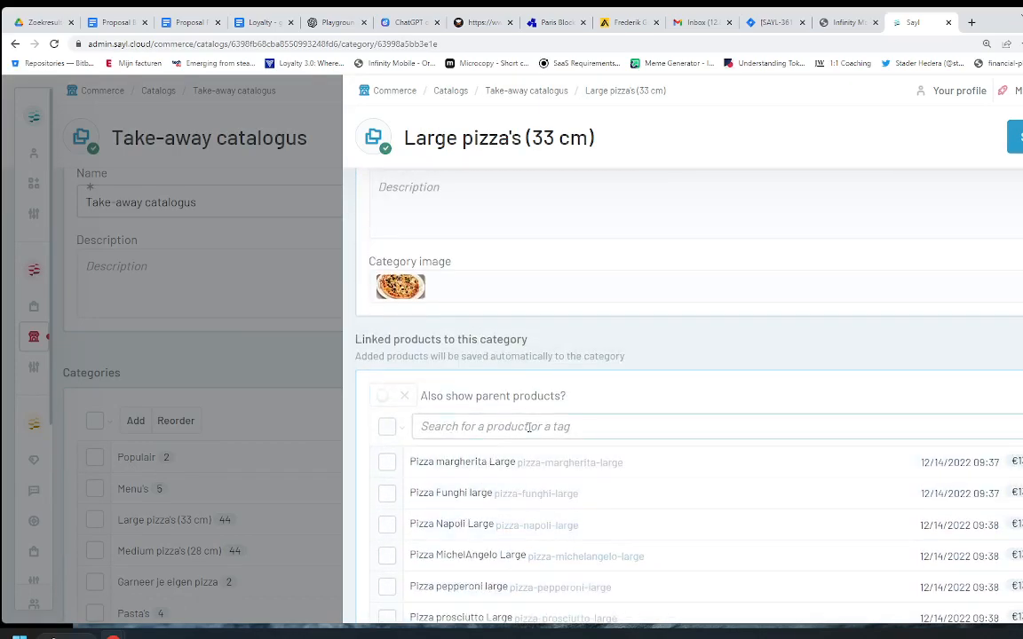
left_click(438, 428)
type("pizz")
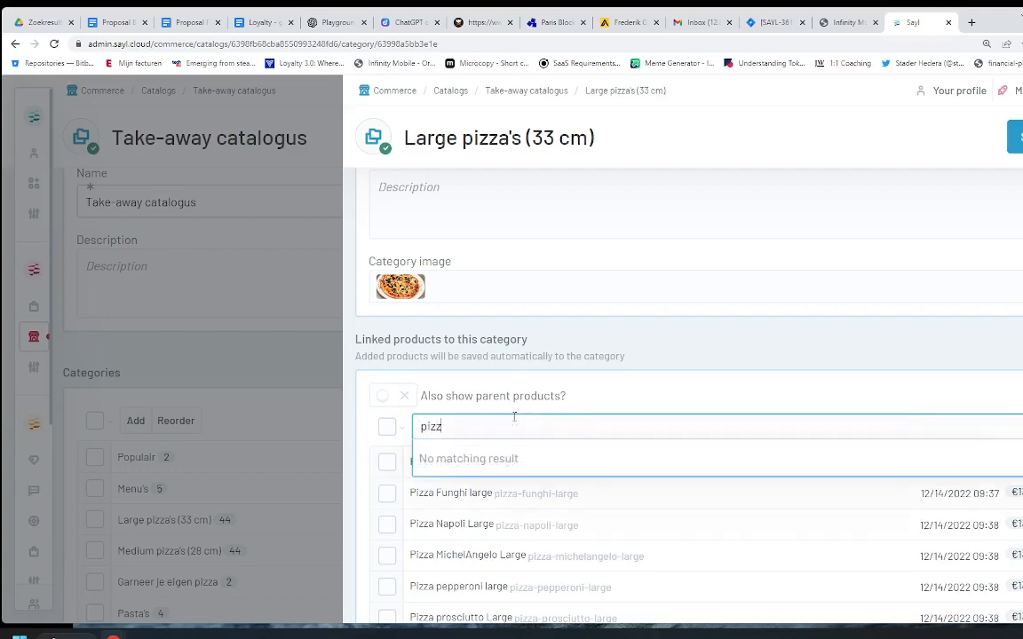
scroll(532, 484, "down", 2)
scroll(515, 479, "down", 2)
scroll(484, 475, "up", 2)
scroll(497, 498, "down", 2)
scroll(506, 502, "down", 5)
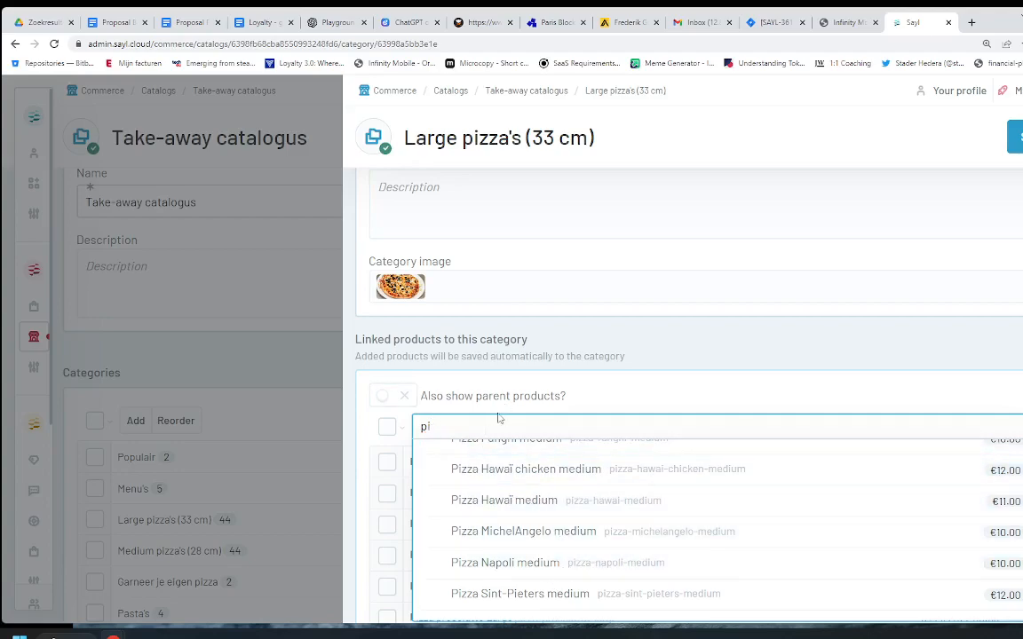
key("BackSpace")
key("BackSpace")
left_click(656, 347)
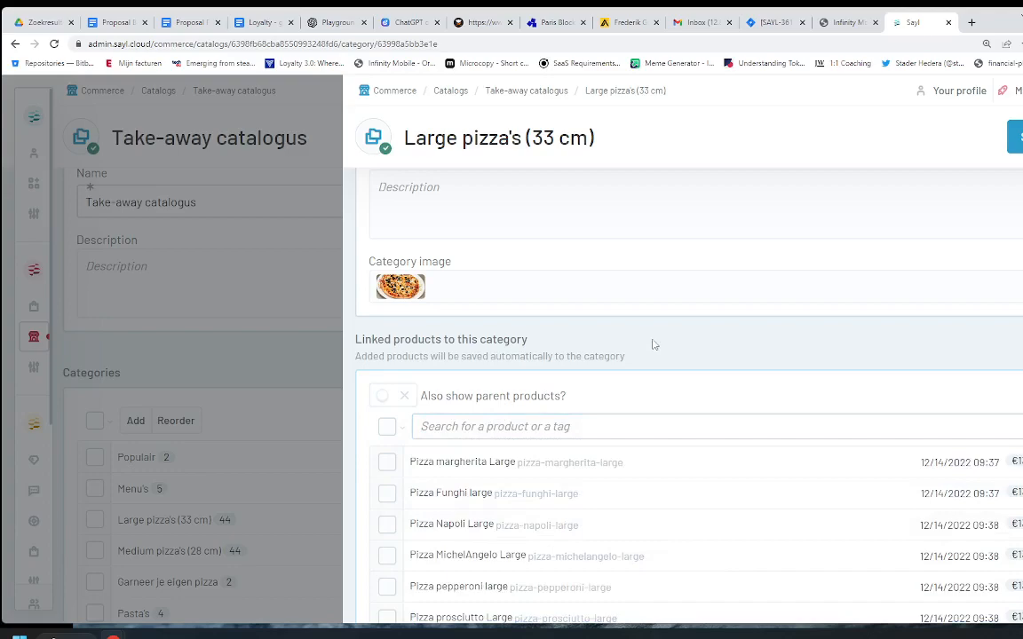
Step: Move Pizza MichelAngelo Large above Pizza Napoli Large, confirm the order and close the panel to save
scroll(479, 480, "down", 2)
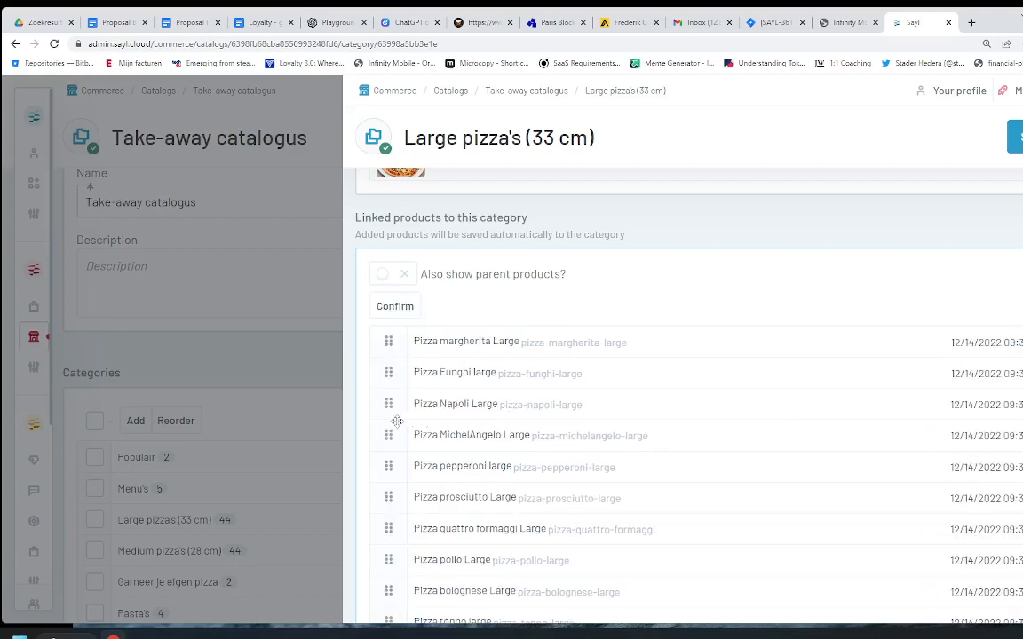
left_click_drag(388, 434, 387, 406)
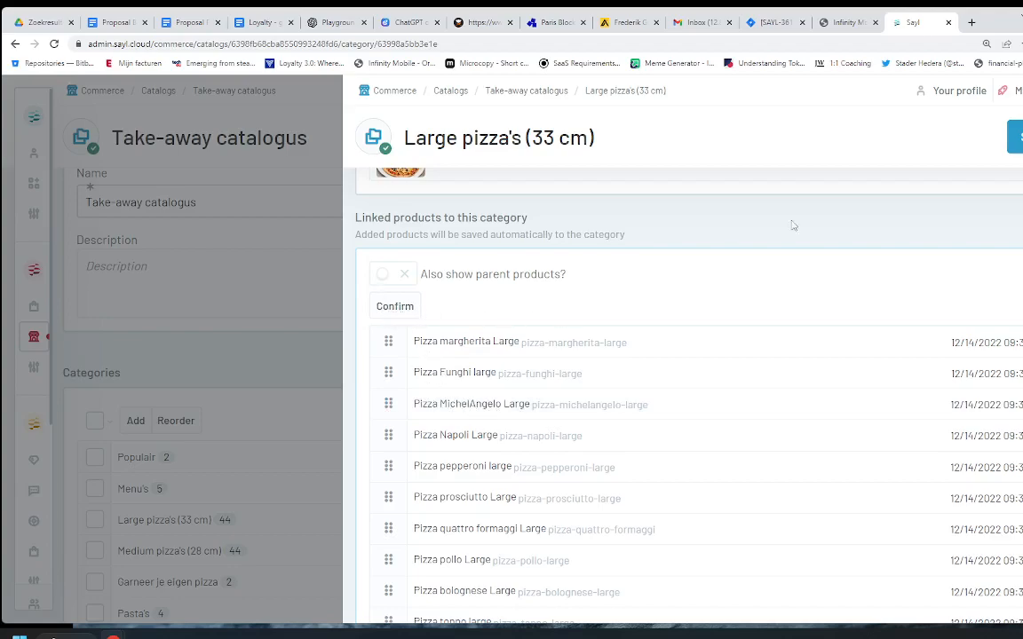
left_click(395, 307)
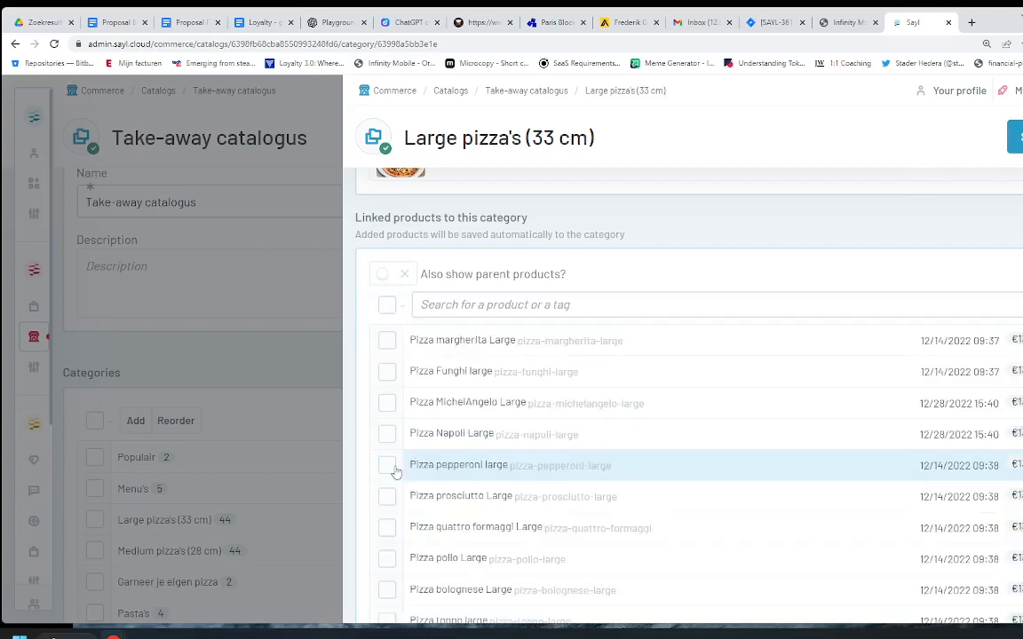
left_click(1015, 151)
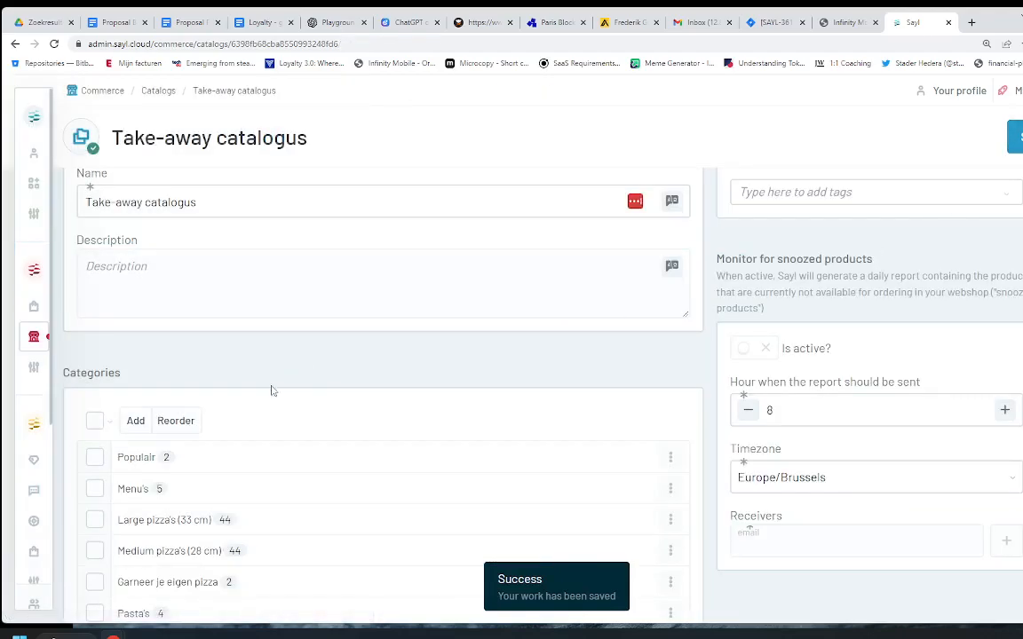
left_click(153, 522)
scroll(498, 368, "down", 2)
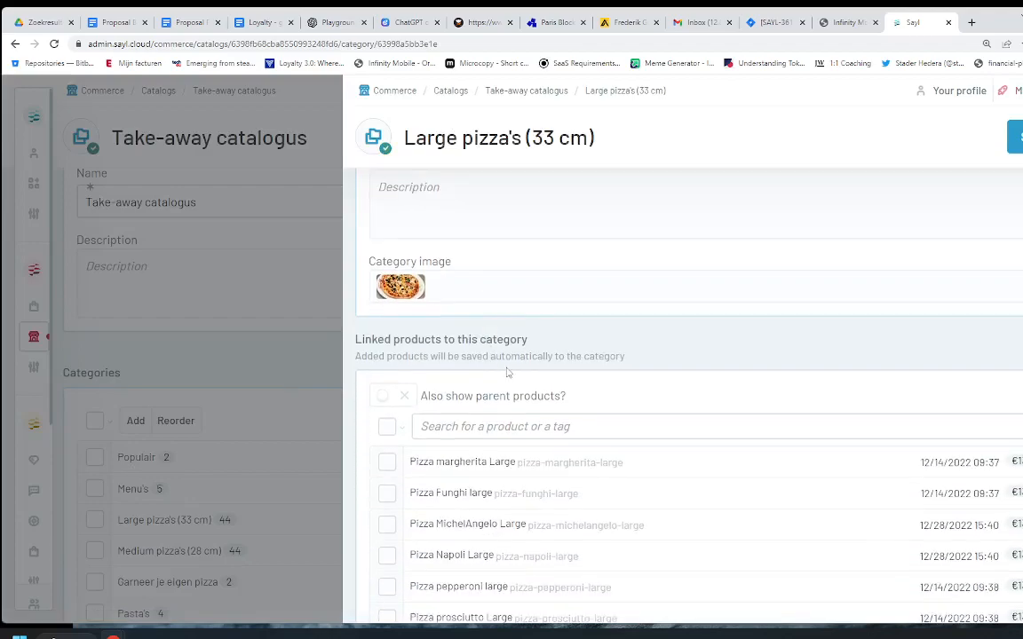
scroll(516, 369, "down", 2)
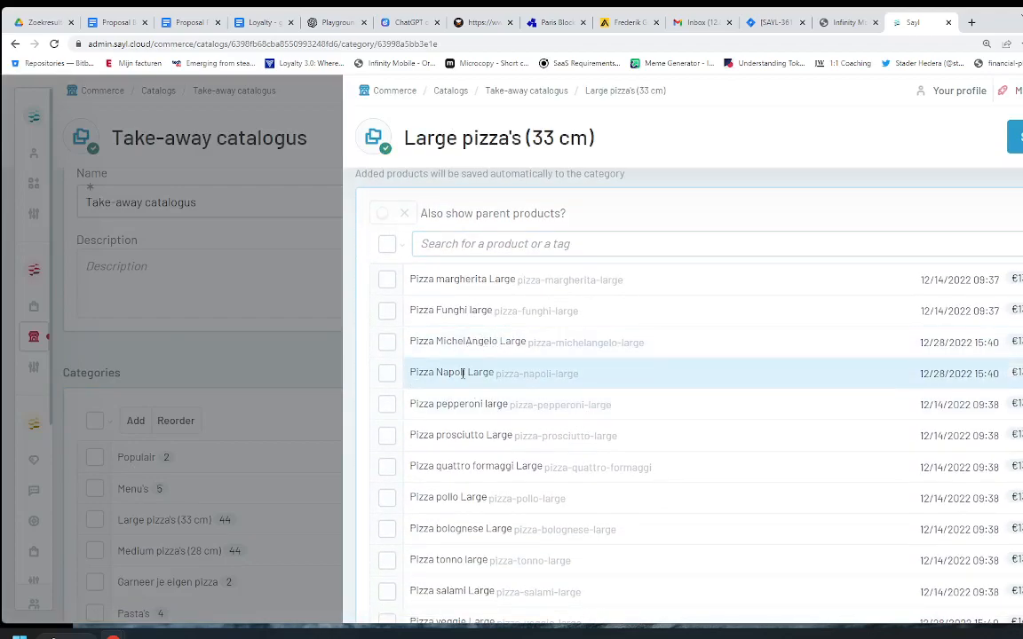
scroll(511, 376, "up", 4)
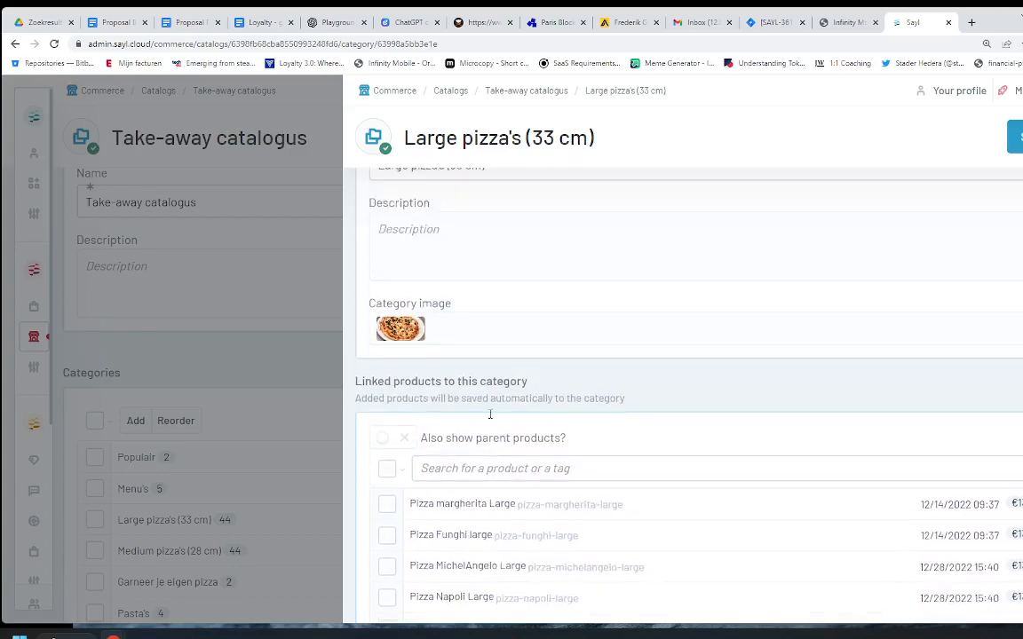
scroll(488, 414, "up", 1)
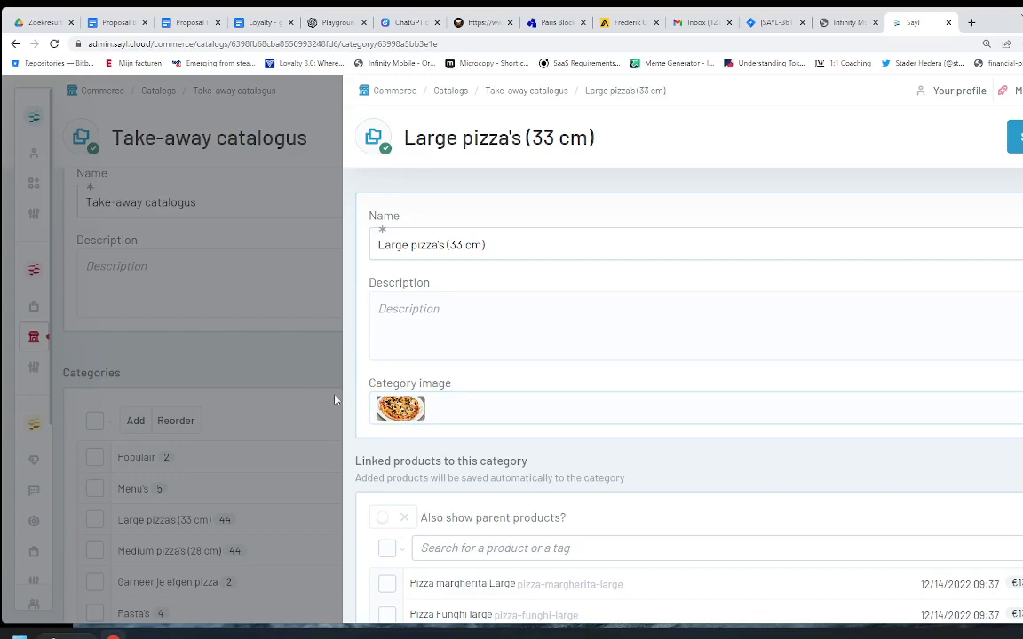
left_click(200, 472)
left_click(189, 462)
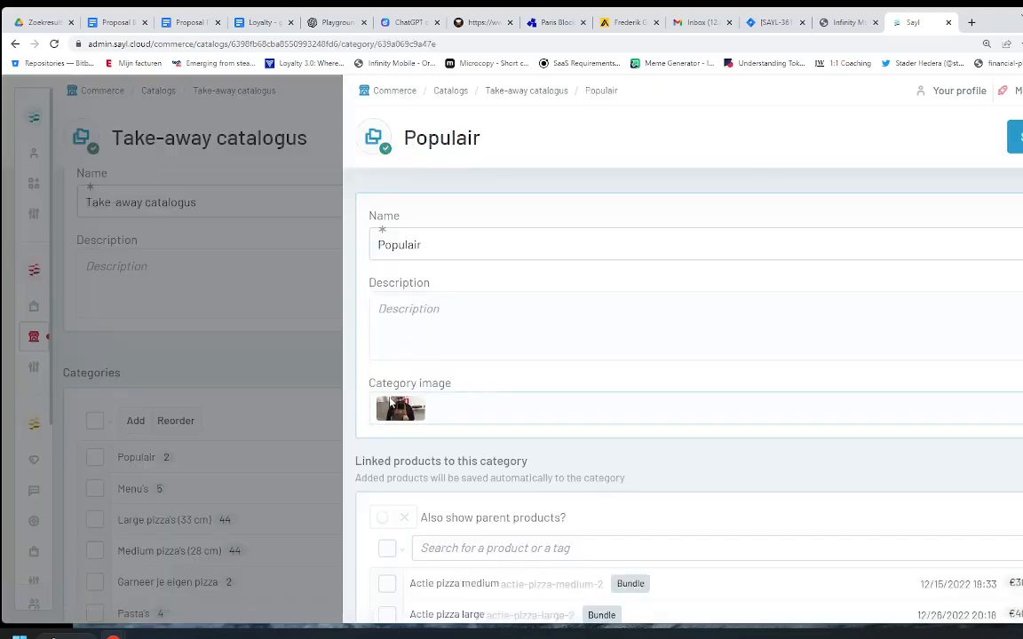
left_click(189, 497)
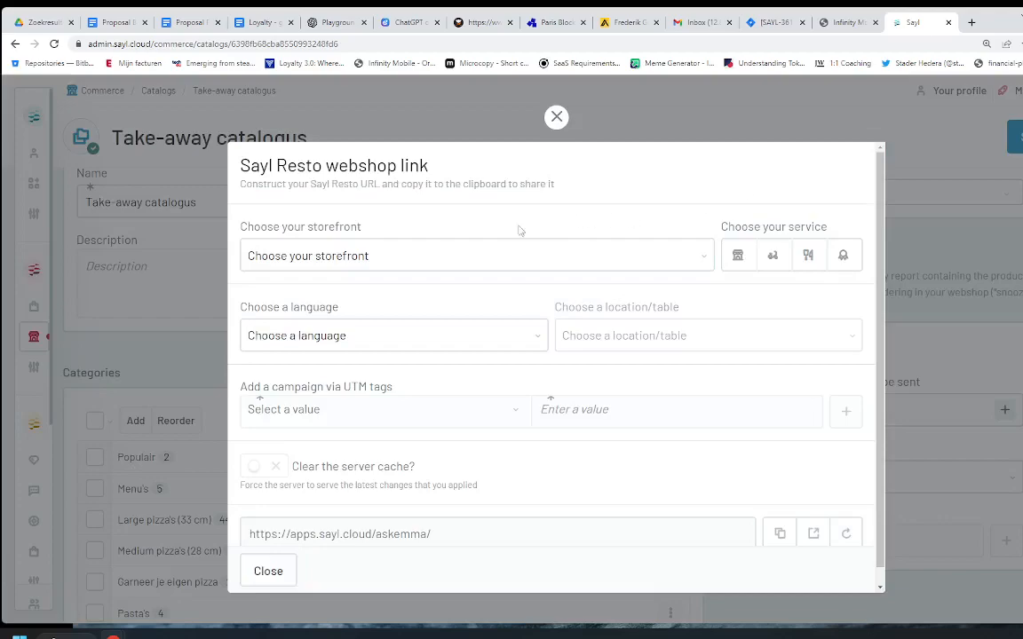
Step: Choose Webshop Di Trevi Brugge with the pickup service and Clear the server cache, then launch the link
left_click(484, 256)
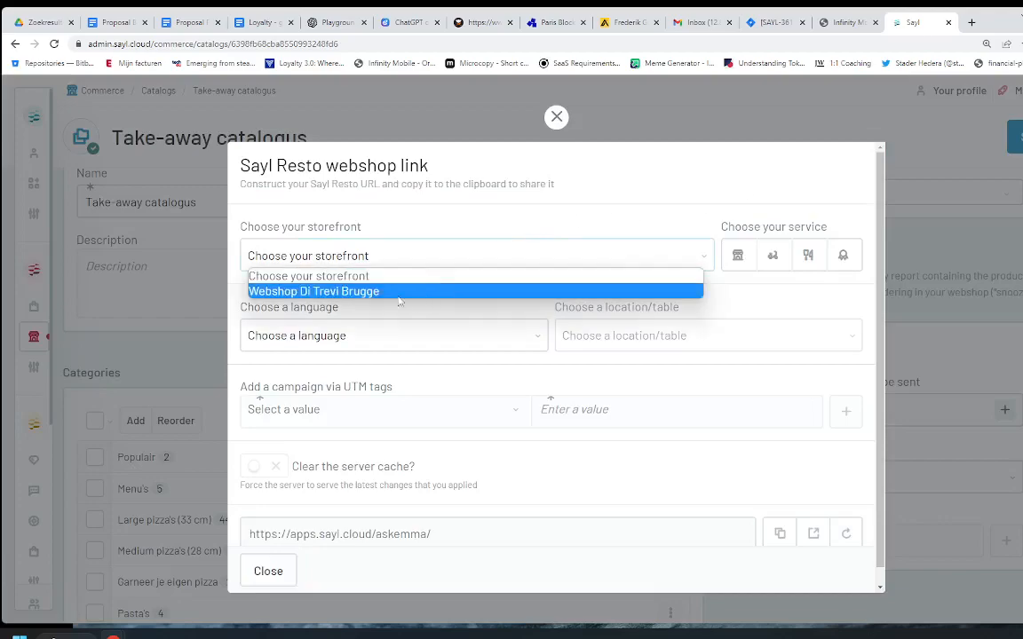
left_click(356, 296)
left_click(343, 259)
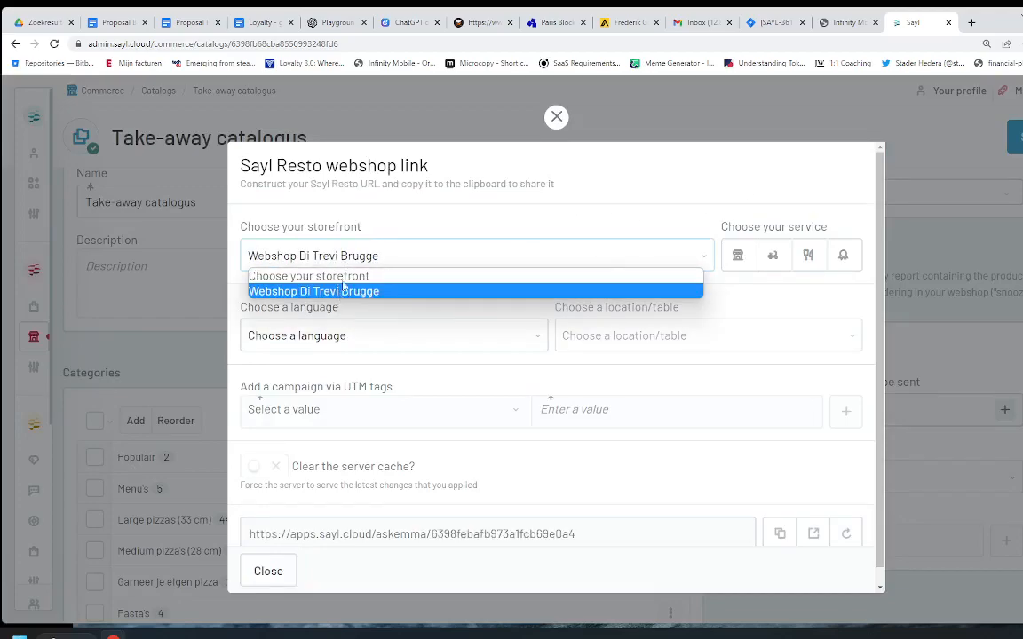
left_click(738, 257)
scroll(362, 462, "down", 1)
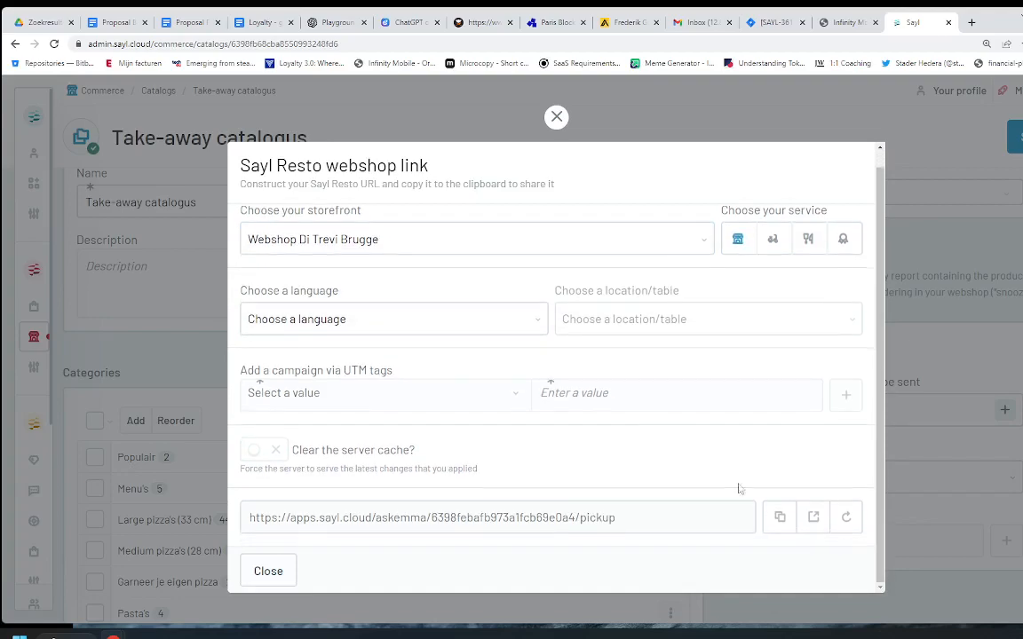
left_click(264, 453)
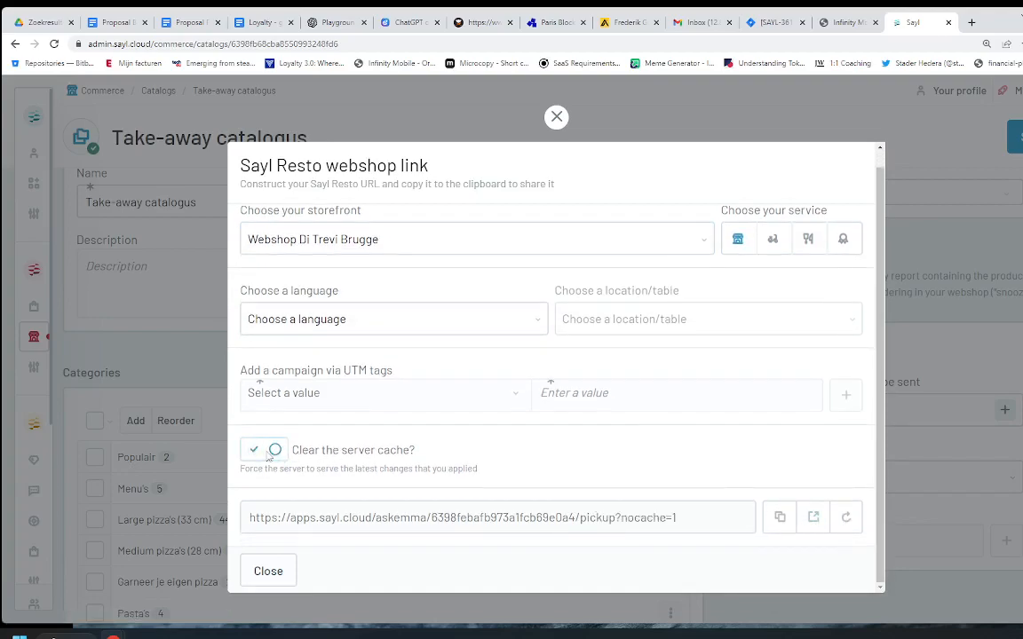
left_click(810, 517)
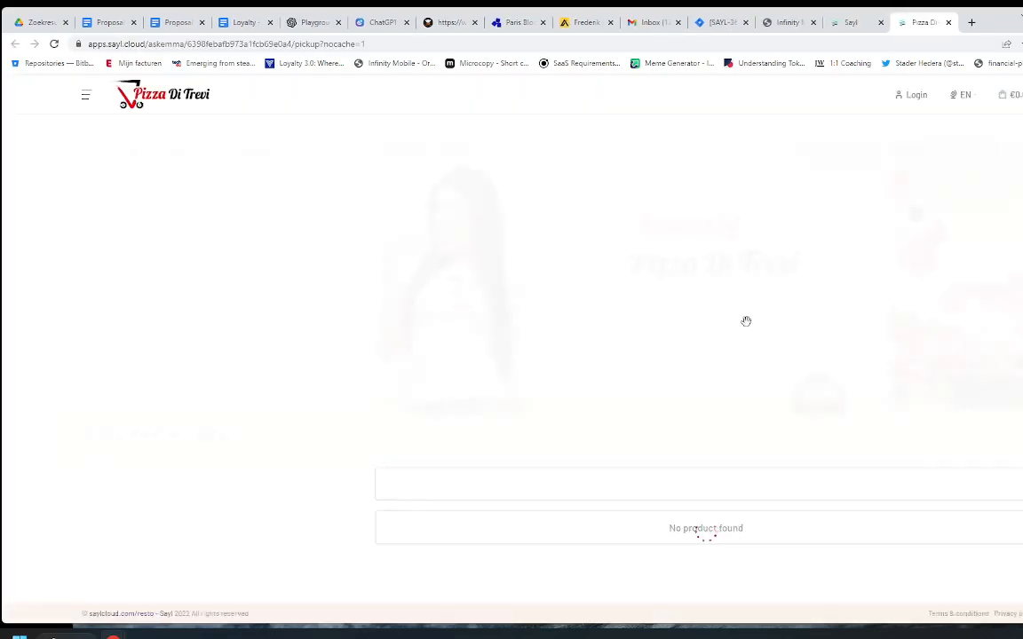
Step: Scroll the Pizza Di Trevi homepage to Explore the menu, then close the webshop tab
scroll(460, 414, "down", 3)
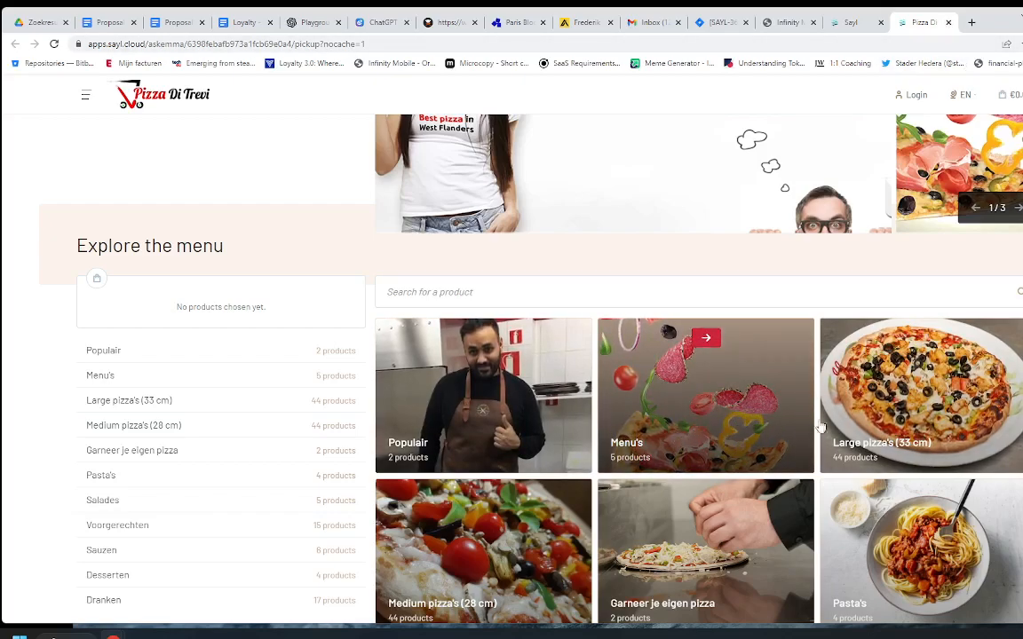
left_click(949, 22)
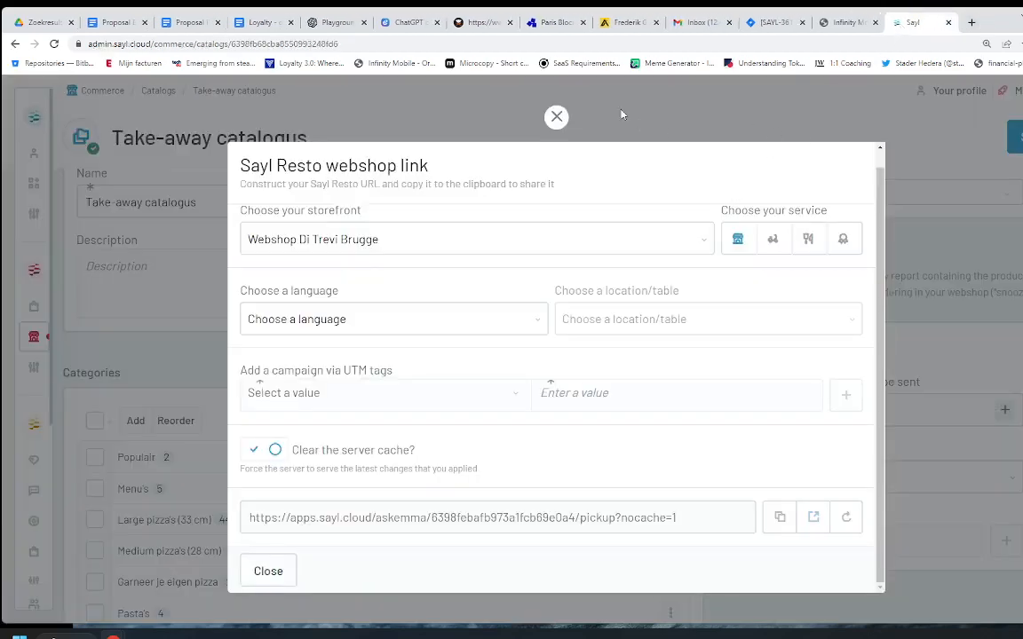
Step: Close the link settings and open the Take-away catalogus, viewing and closing the Menu's category
left_click(561, 118)
left_click(45, 343)
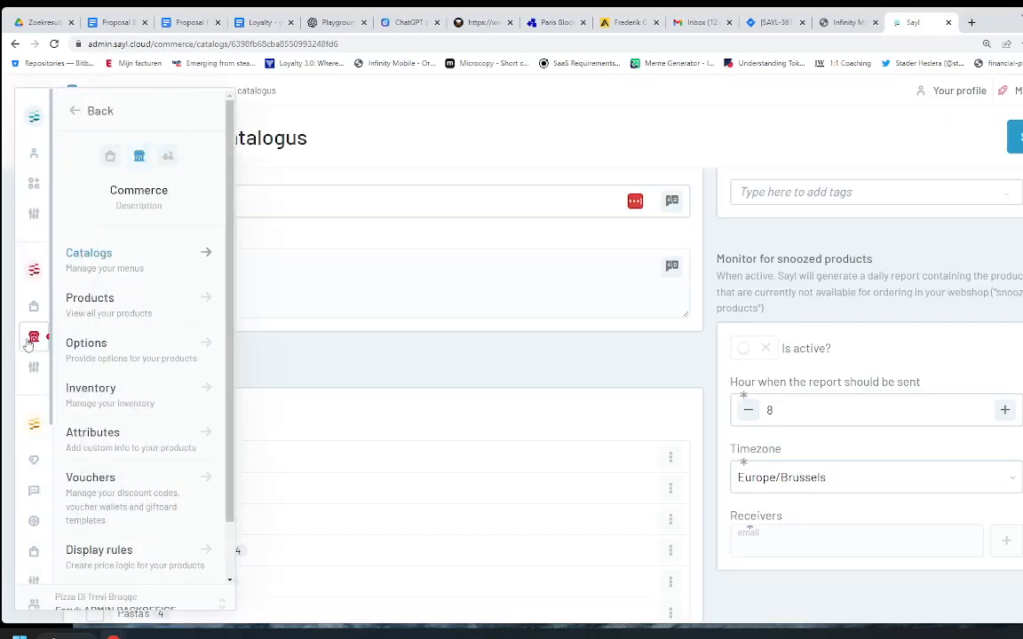
left_click(85, 256)
left_click(255, 282)
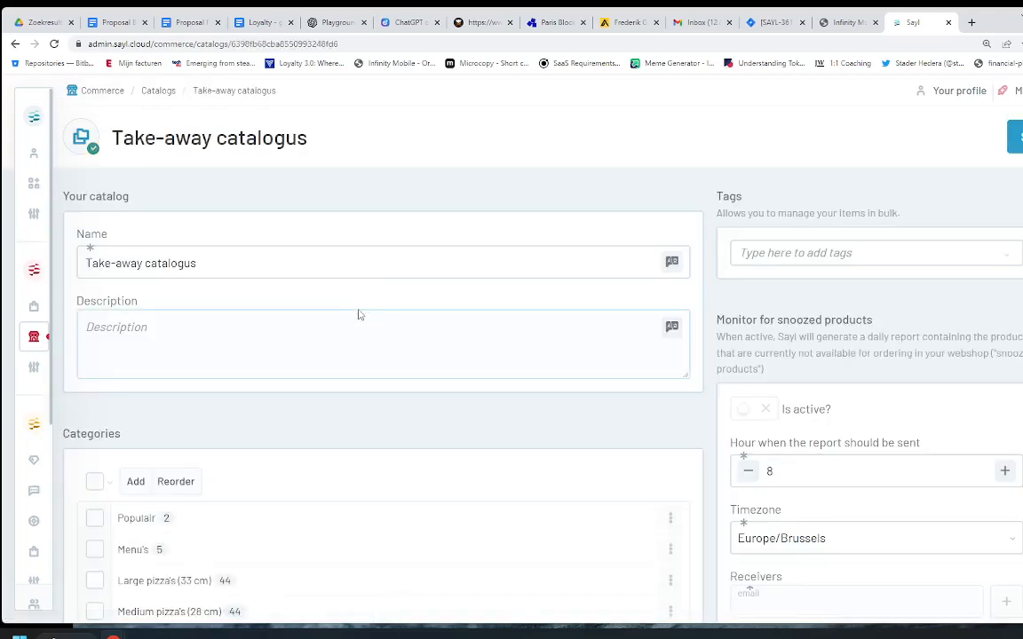
scroll(292, 413, "down", 2)
left_click(134, 439)
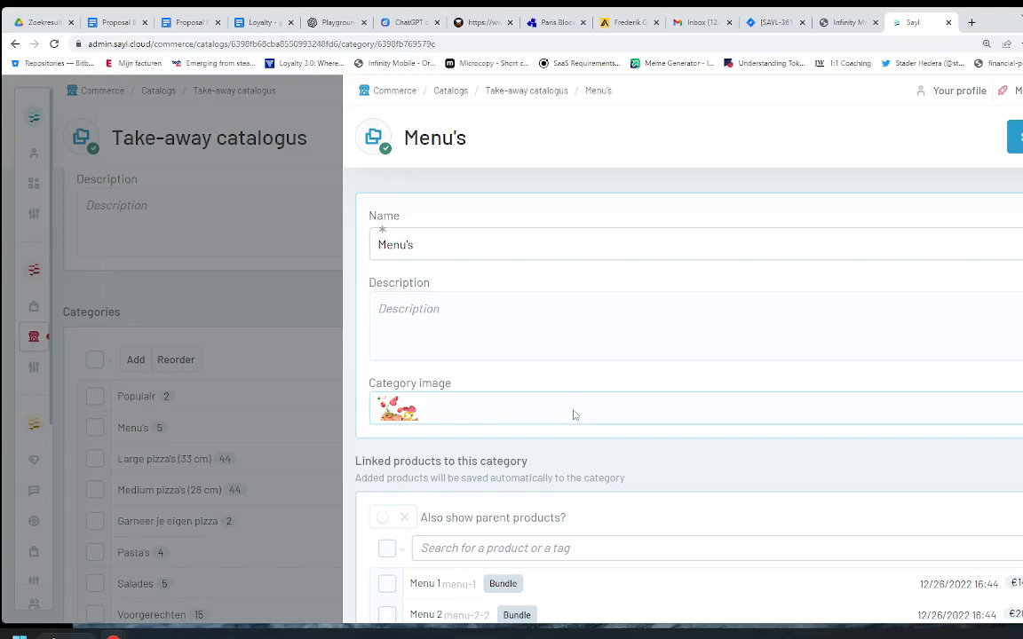
scroll(571, 416, "down", 1)
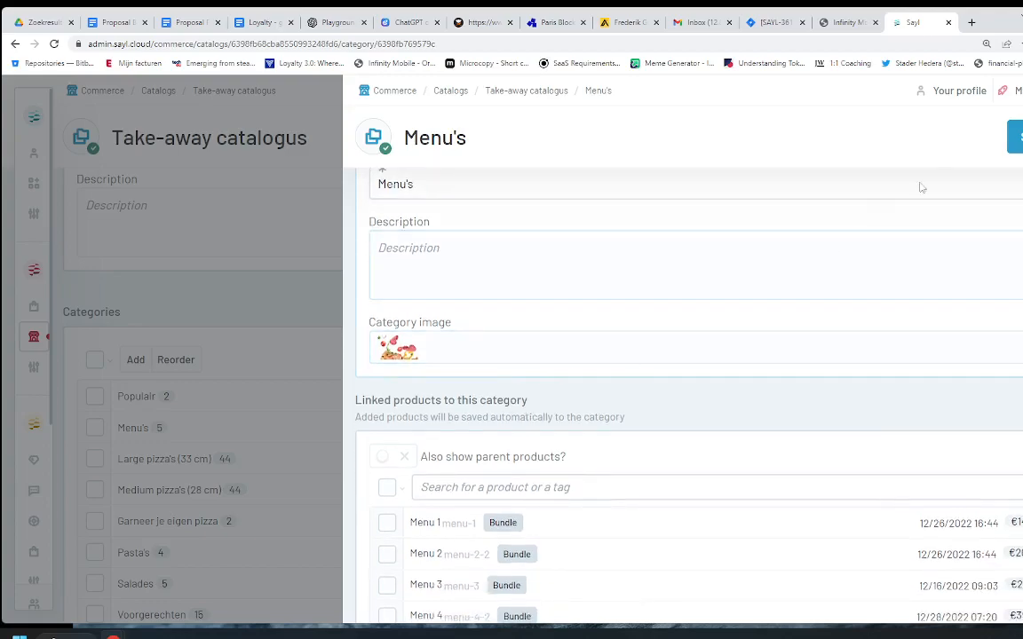
scroll(662, 395, "down", 2)
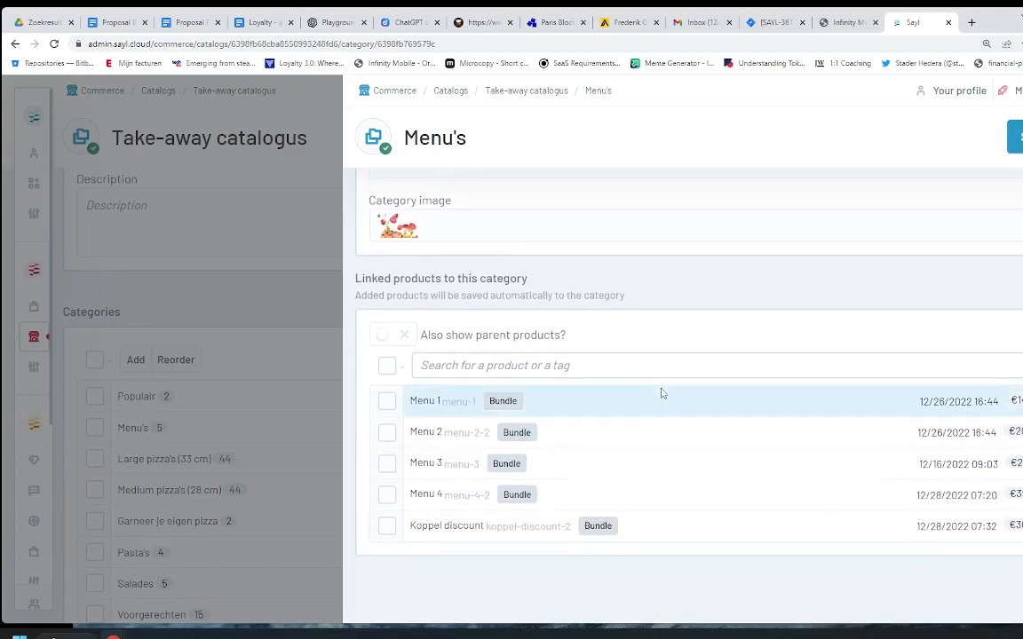
left_click(274, 310)
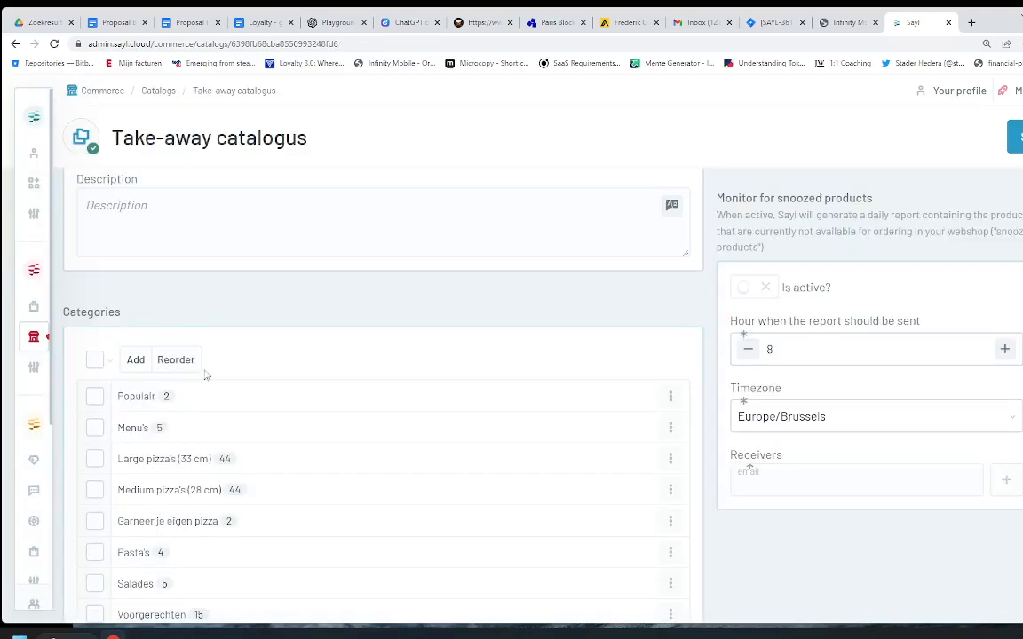
Step: Start reordering the categories, dragging Medium pizza's (28 cm) above Large pizza's (33 cm)
scroll(217, 409, "down", 2)
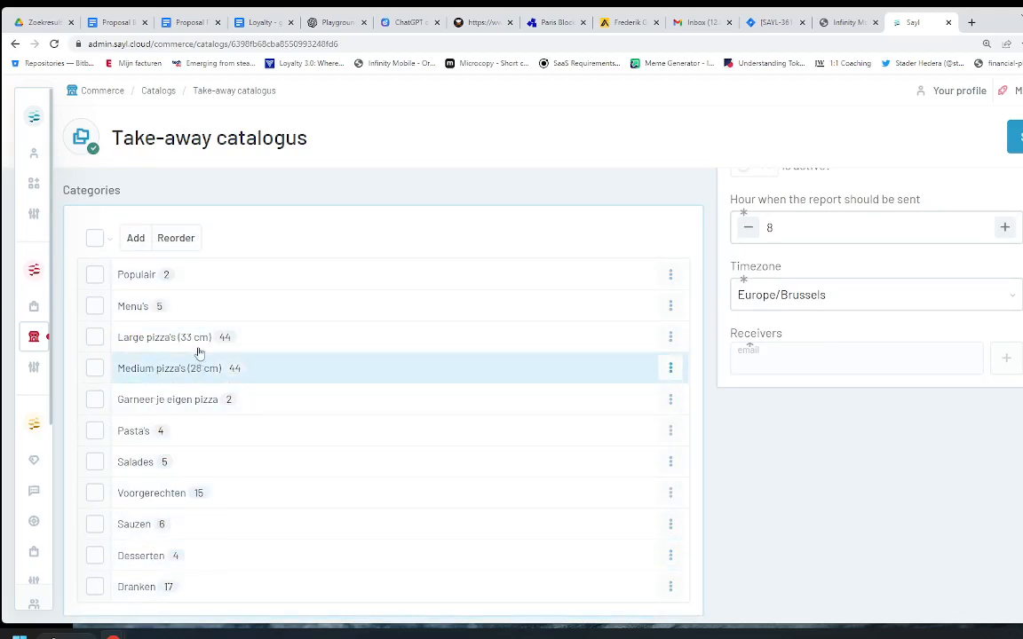
left_click(176, 238)
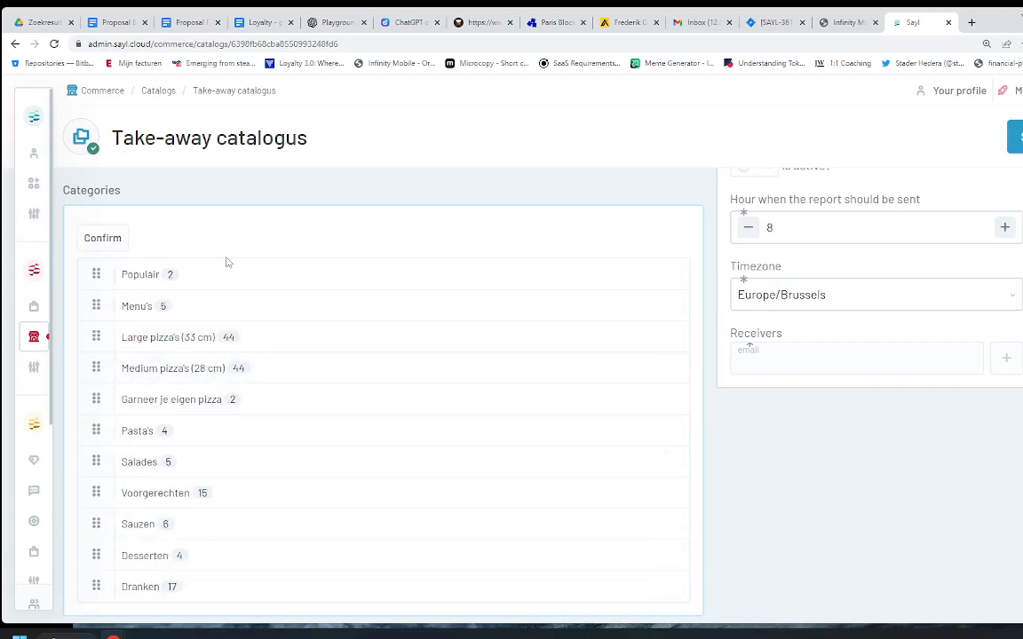
mouse_move(104, 370)
left_mouse_down()
mouse_move(82, 330)
mouse_move(97, 340)
mouse_move(100, 366)
mouse_move(120, 360)
left_mouse_up()
Step: Go to the Products list and filter it by the Napoli name to show only Pizza Napoli medium and Large
mouse_move(37, 345)
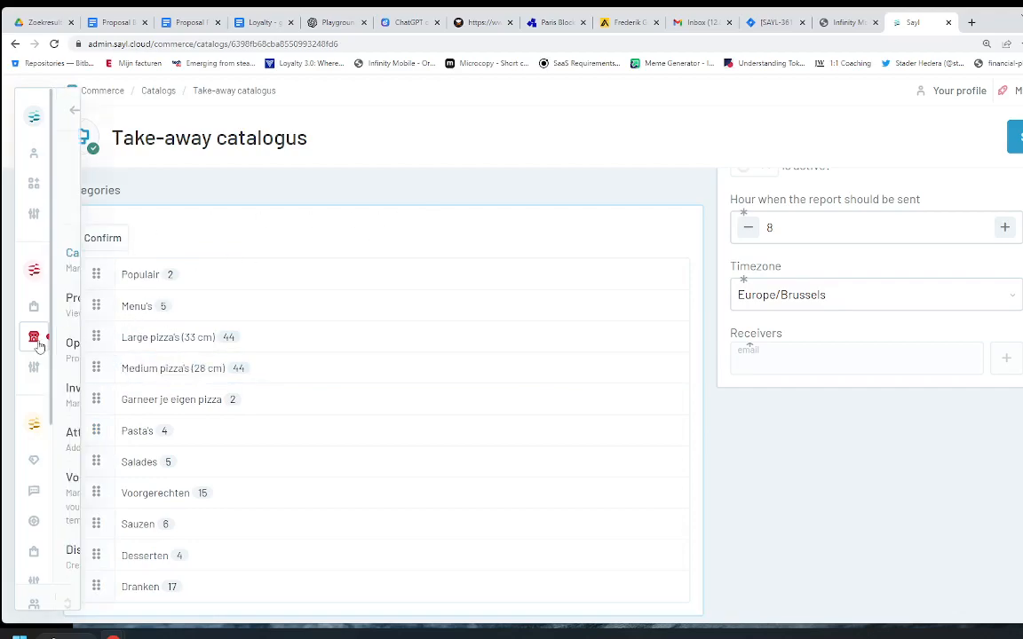
left_click(100, 304)
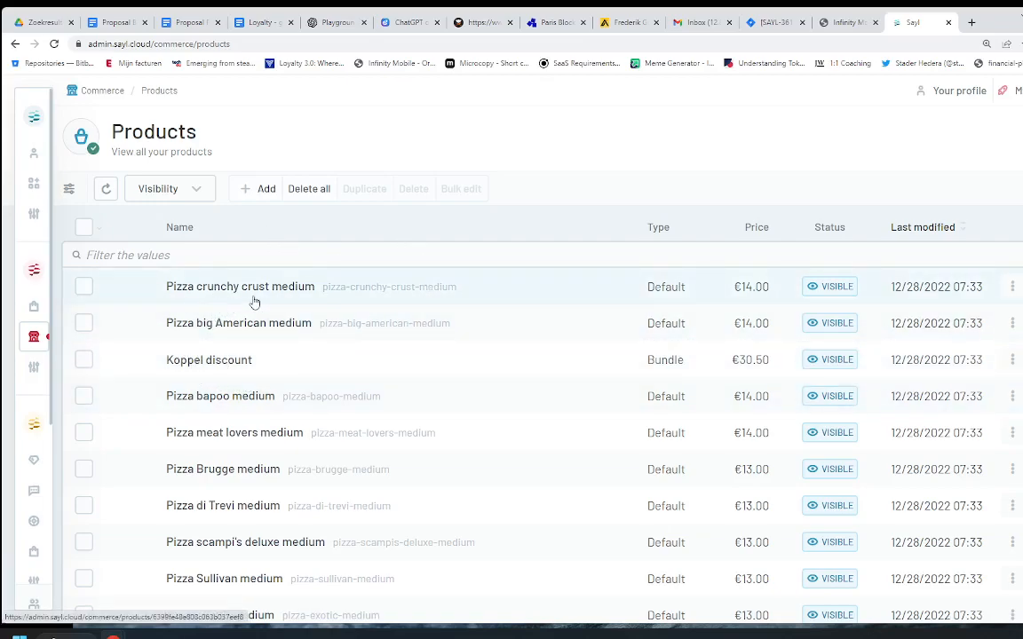
scroll(200, 410, "down", 4)
scroll(201, 425, "down", 4)
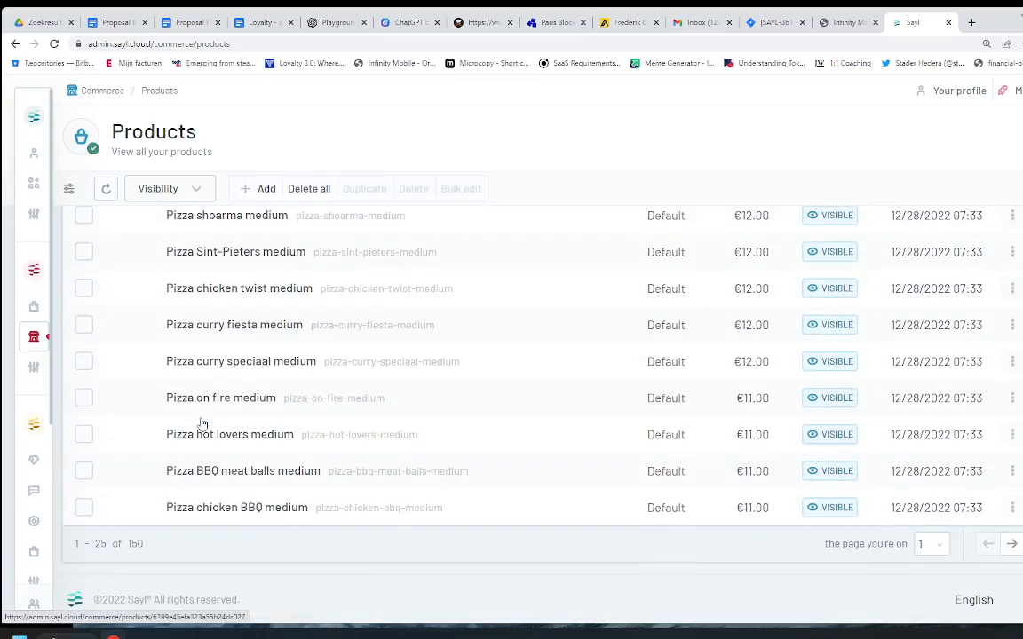
scroll(201, 425, "up", 7)
scroll(201, 425, "up", 1)
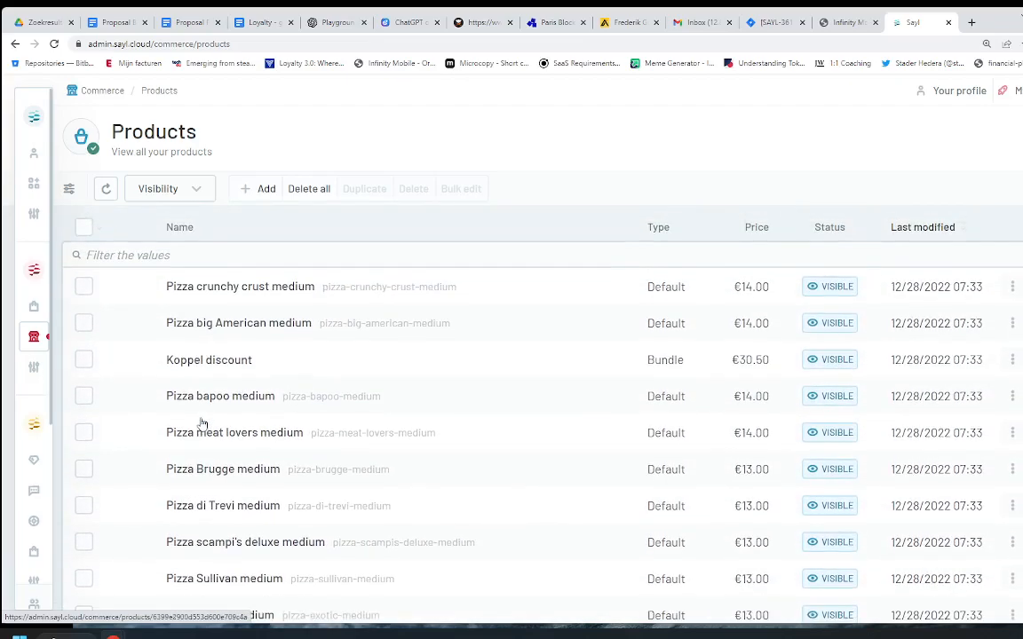
left_click(165, 255)
type("napo")
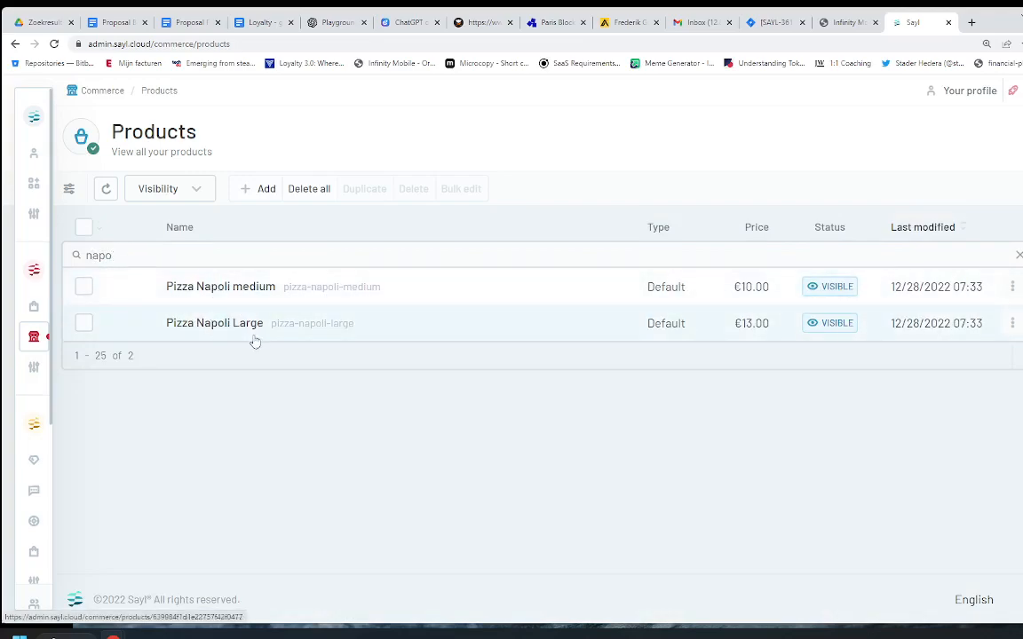
Step: Open the Pizza Napoli medium product and look over its page
left_click(236, 287)
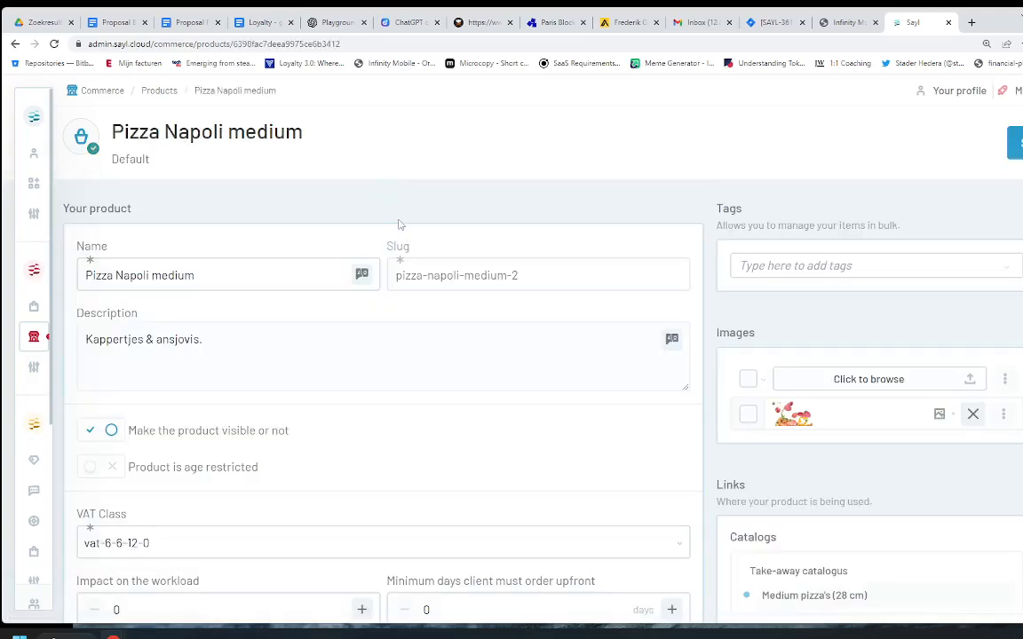
scroll(300, 245, "down", 1)
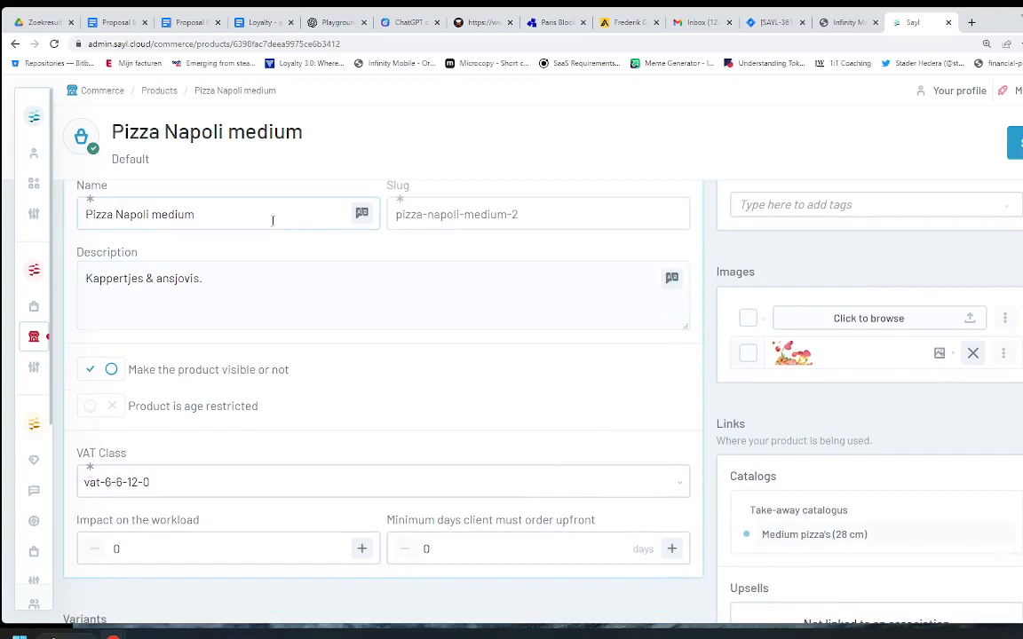
scroll(222, 240, "up", 1)
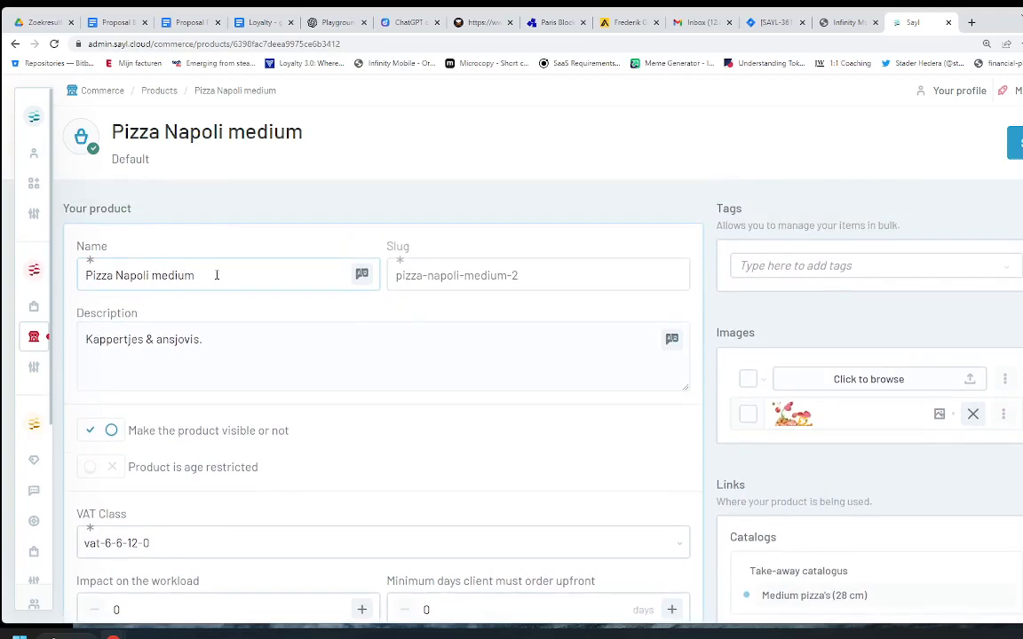
scroll(216, 275, "down", 5)
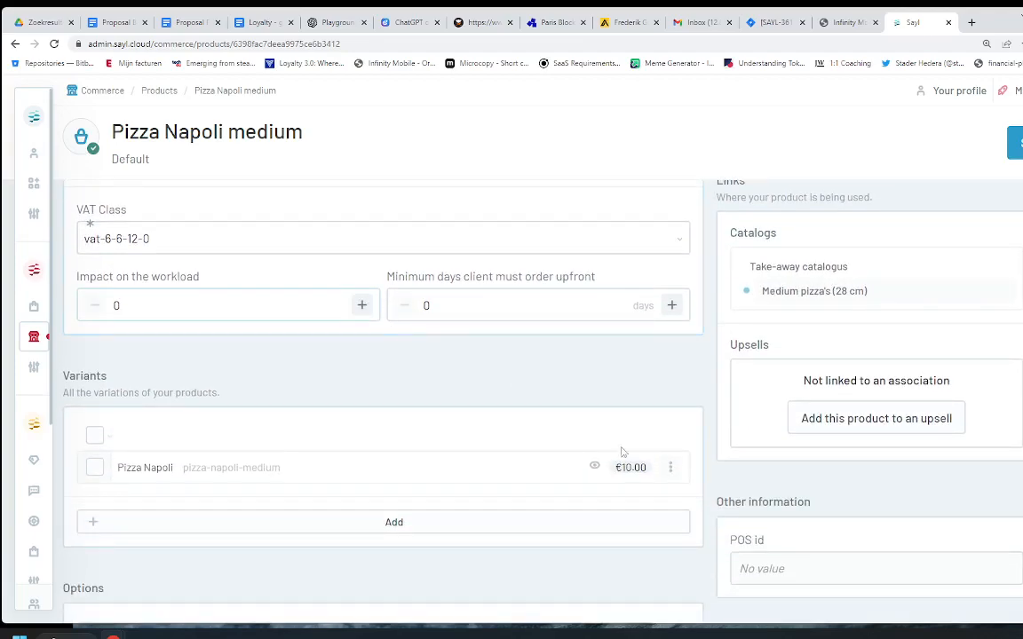
scroll(376, 317, "up", 4)
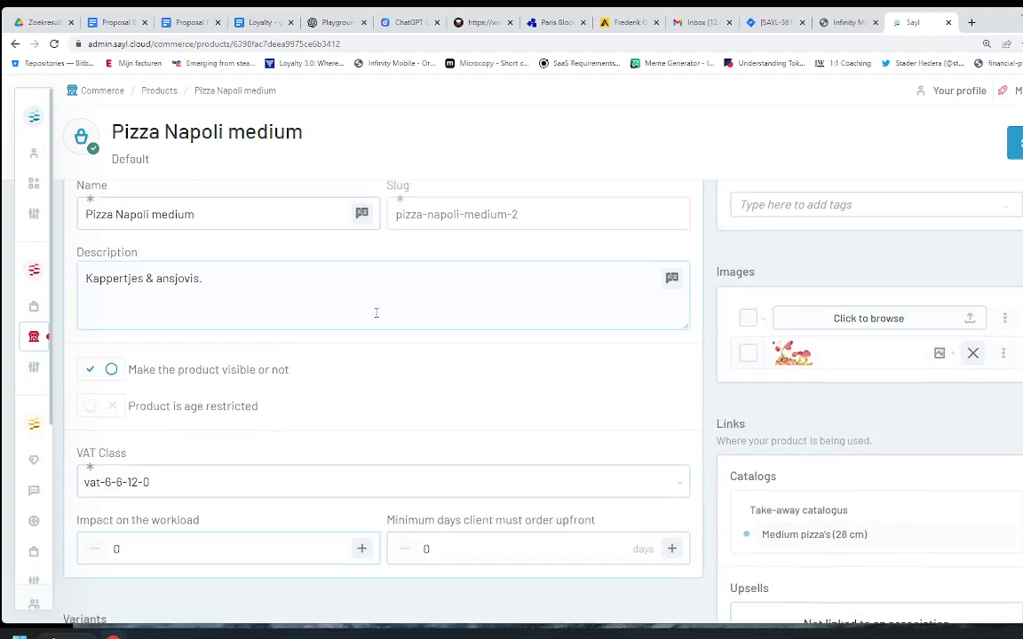
scroll(373, 310, "up", 1)
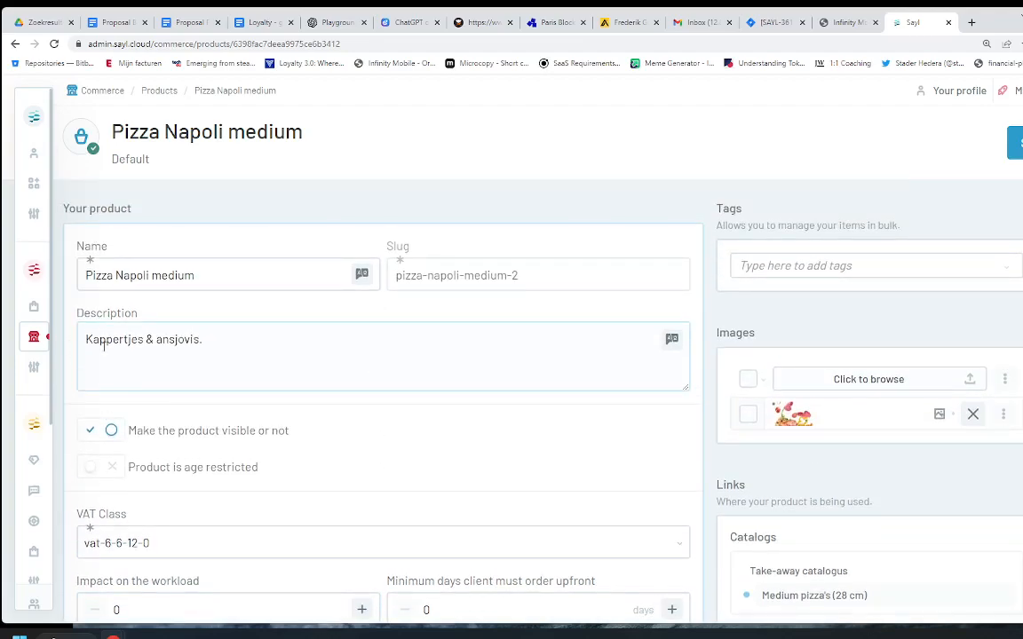
Step: Return to Products, re-filter with 'na' and reopen Pizza Napoli medium down at its Variants section
left_click(34, 337)
left_click(99, 300)
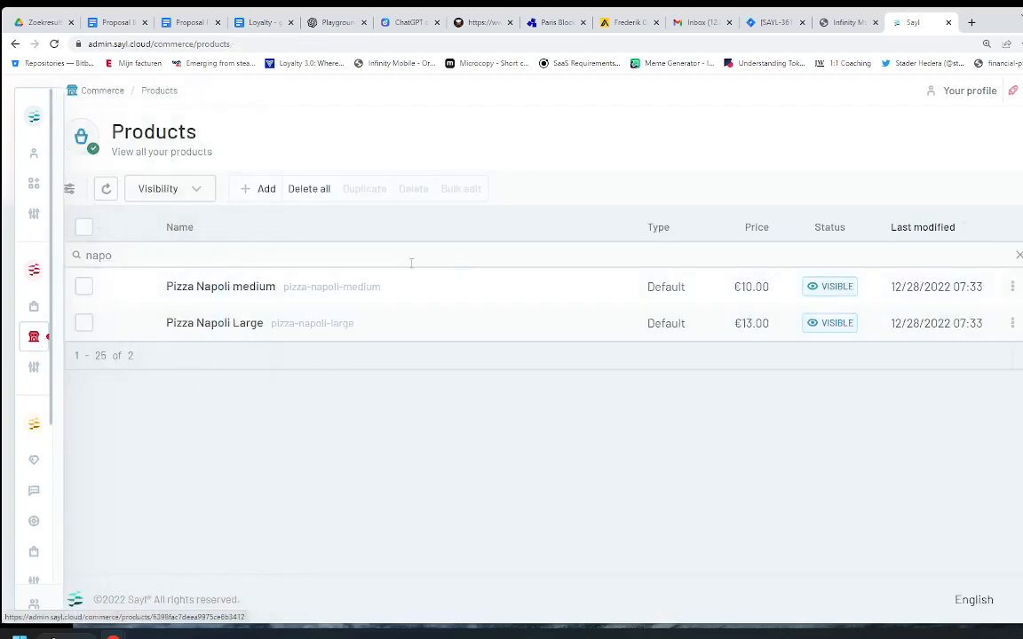
double_click(99, 255)
key("BackSpace")
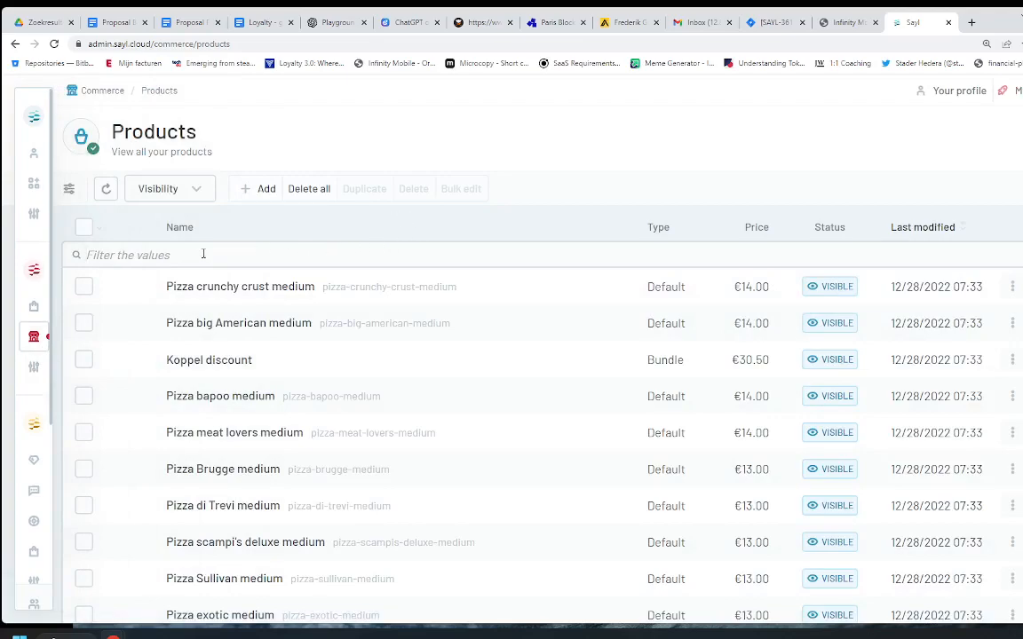
type("napo")
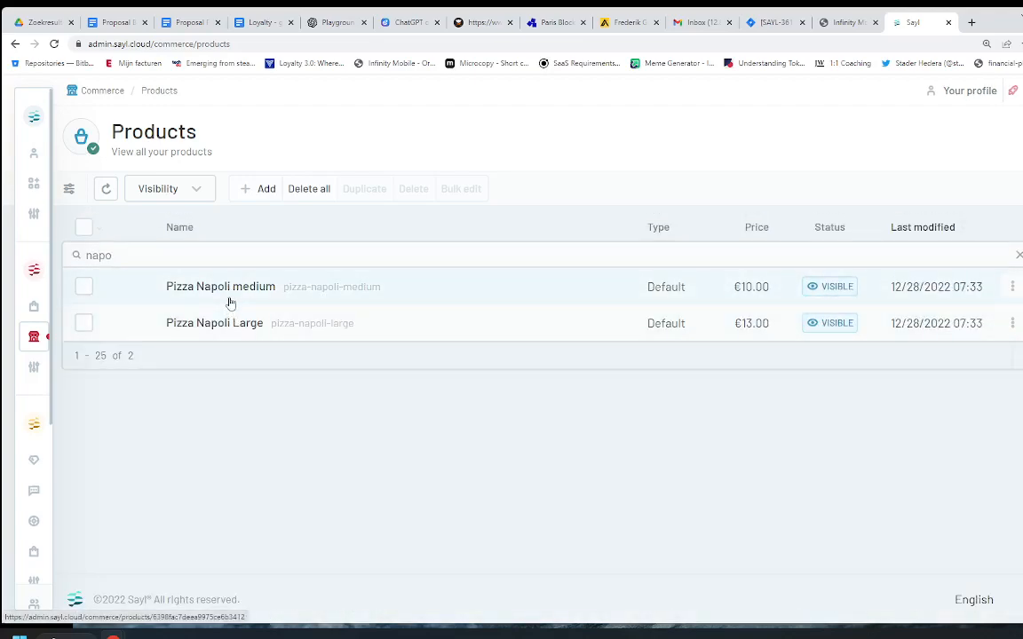
left_click(226, 296)
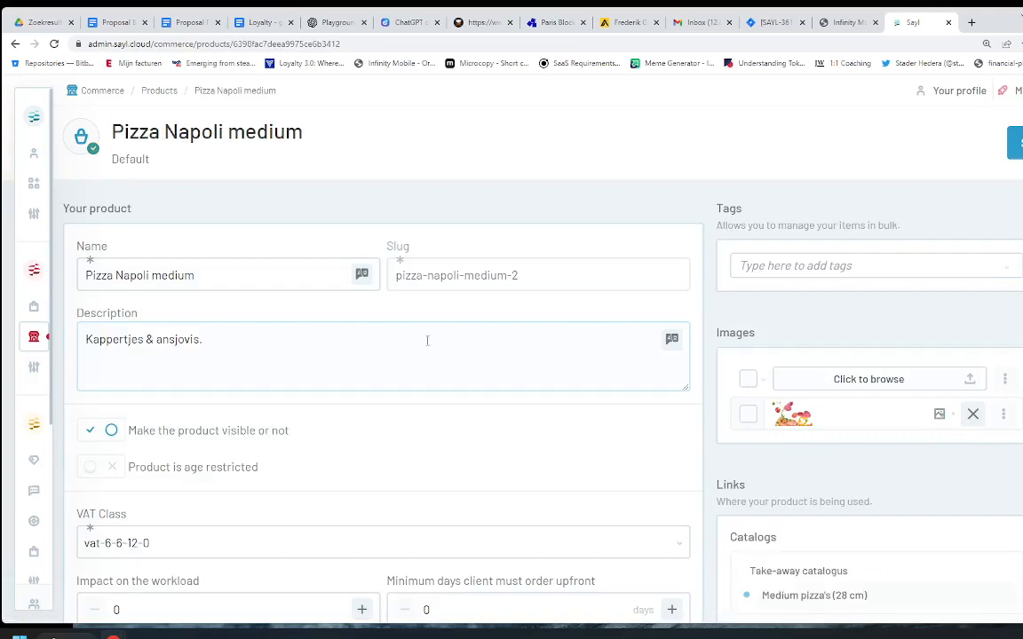
scroll(500, 294, "down", 4)
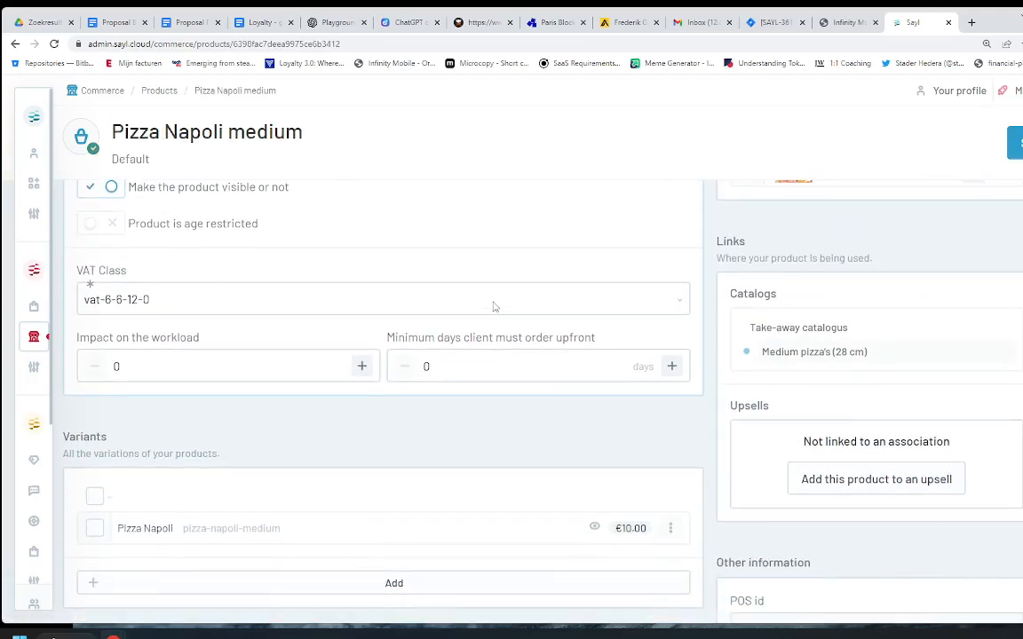
scroll(493, 307, "down", 1)
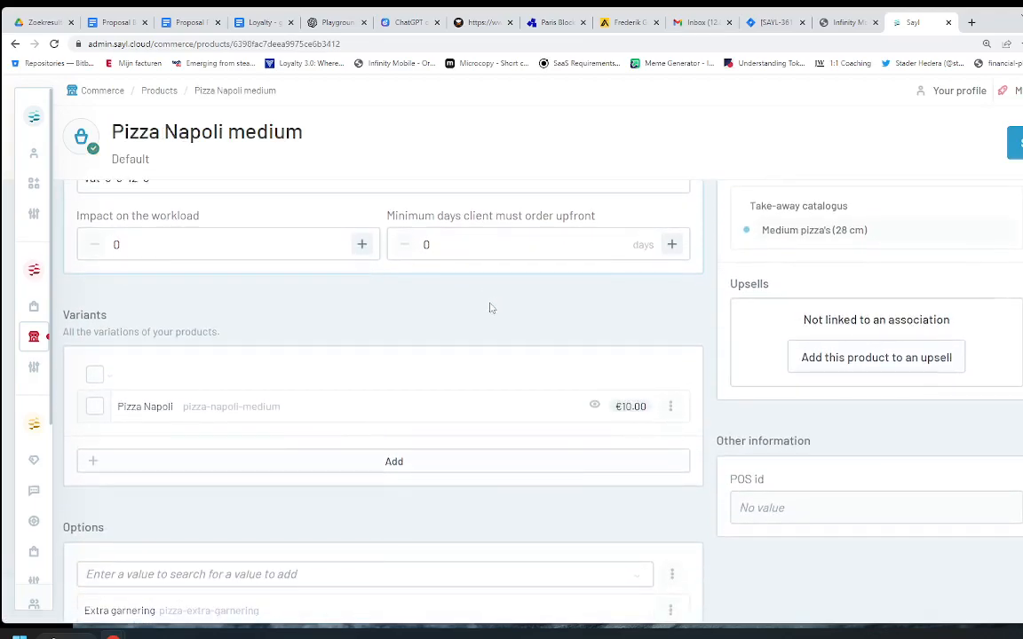
double_click(85, 316)
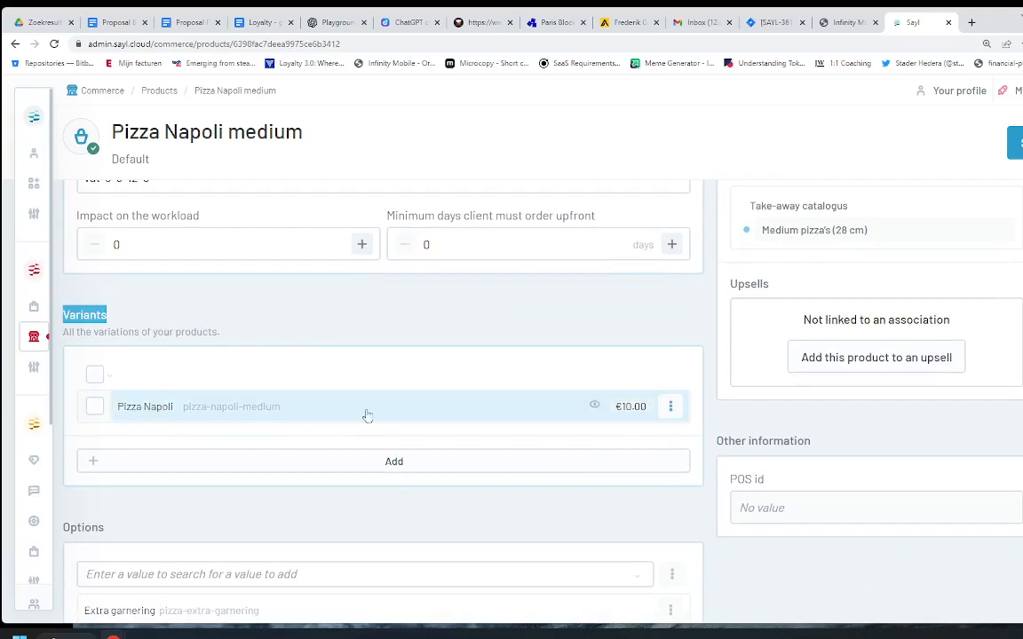
Step: Change the Pizza Napoli variant price from 10 to 11, save the product and return to Products
left_click(437, 410)
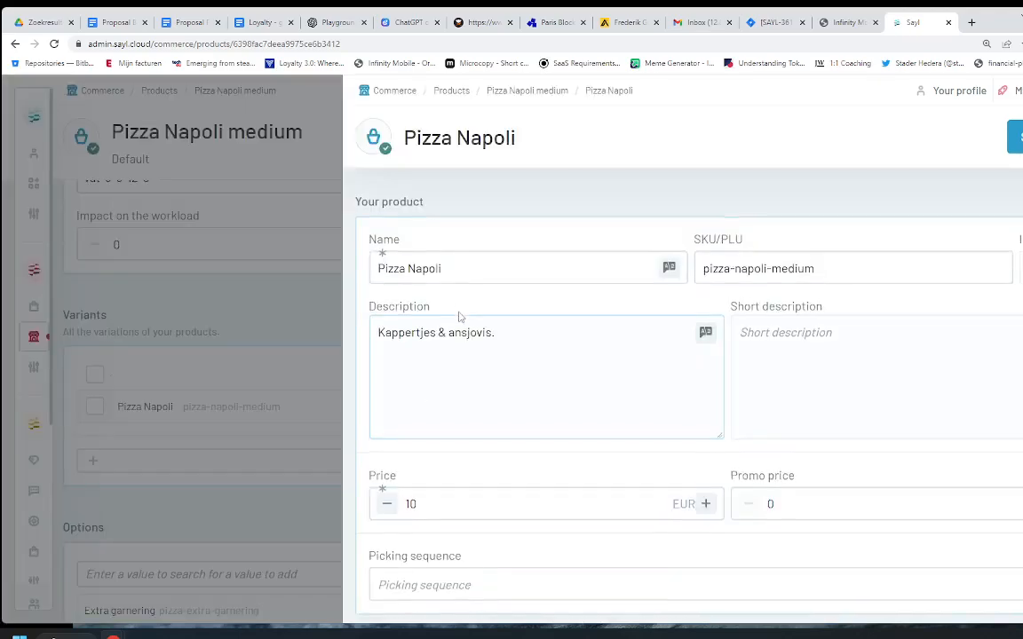
scroll(459, 317, "down", 2)
key("BackSpace")
type("1")
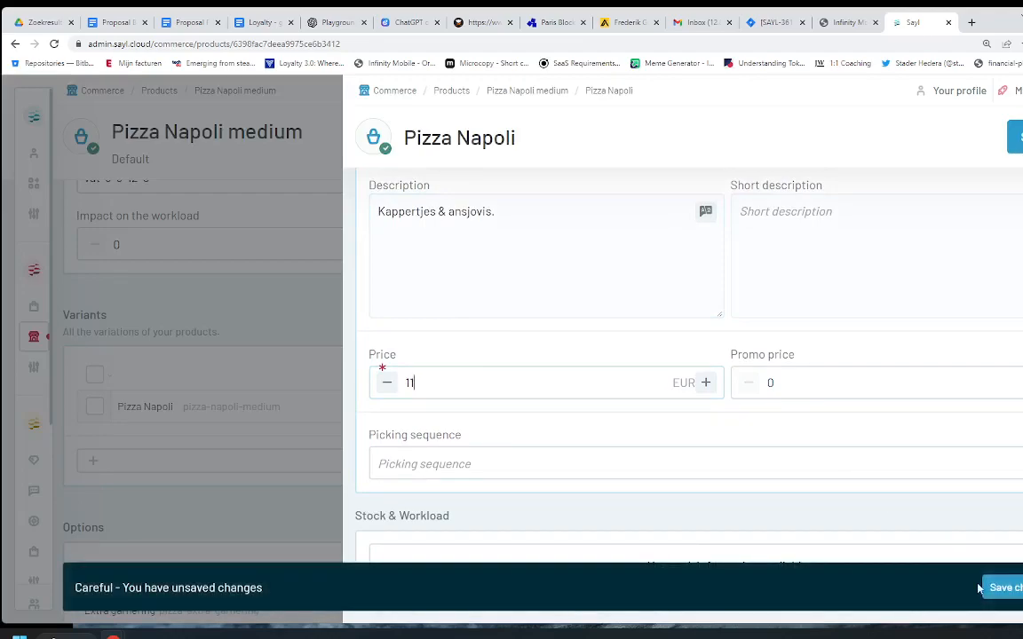
left_click(998, 593)
left_click(1002, 589)
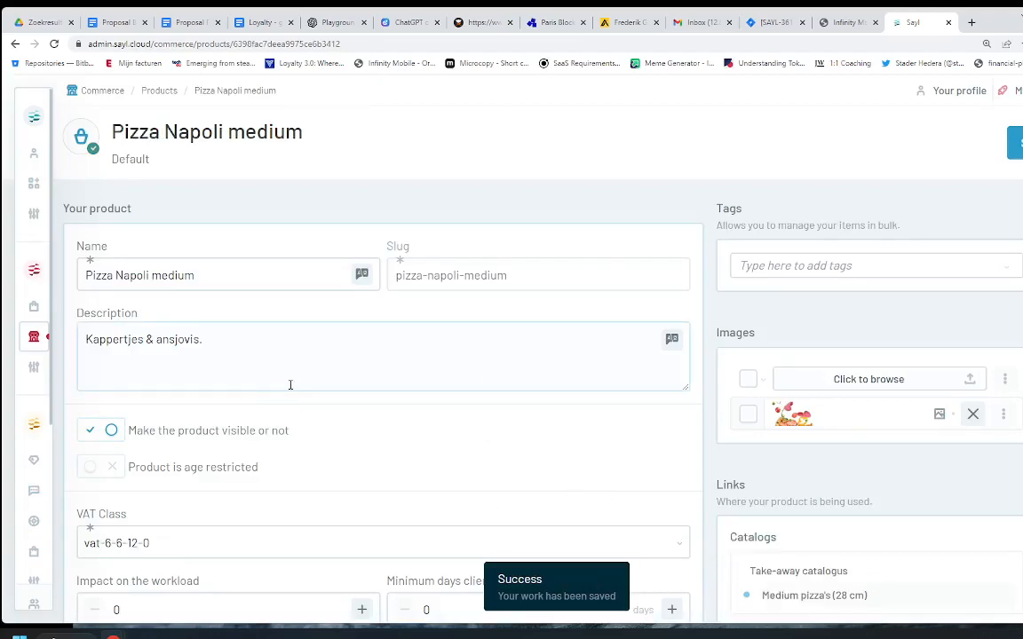
mouse_move(33, 341)
left_click(94, 306)
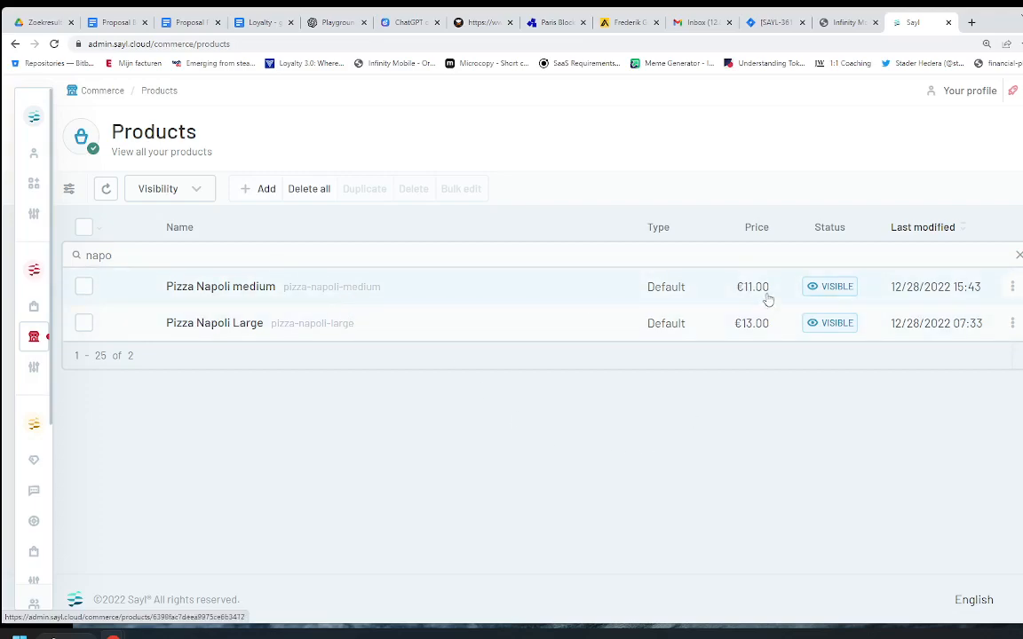
Step: Reopen Pizza Napoli medium, reset its variant price to 10 and promo price to 0, and save
left_click(428, 295)
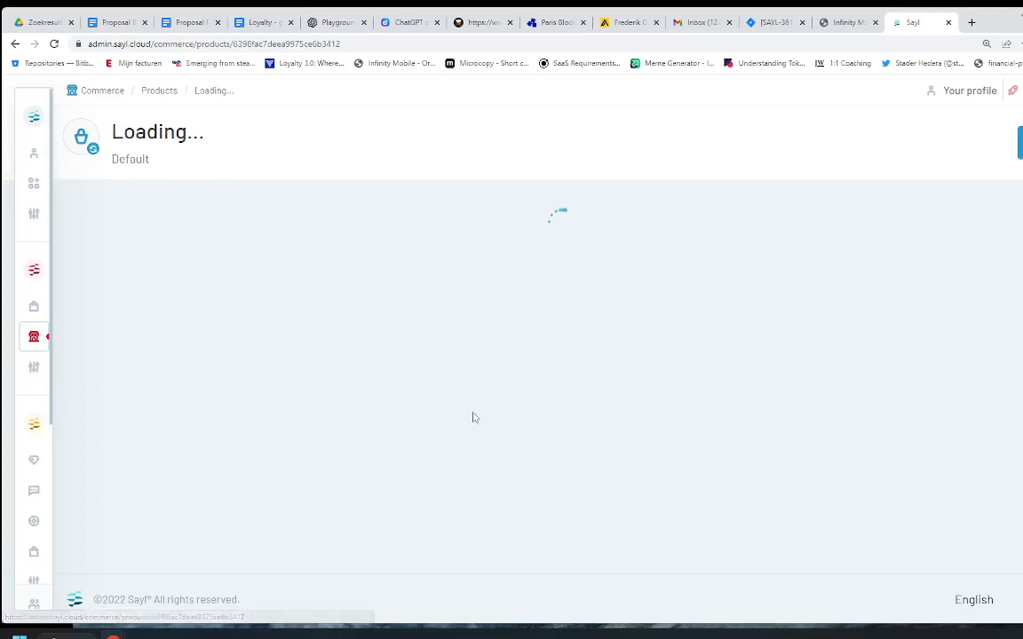
scroll(494, 401, "down", 4)
left_click(320, 406)
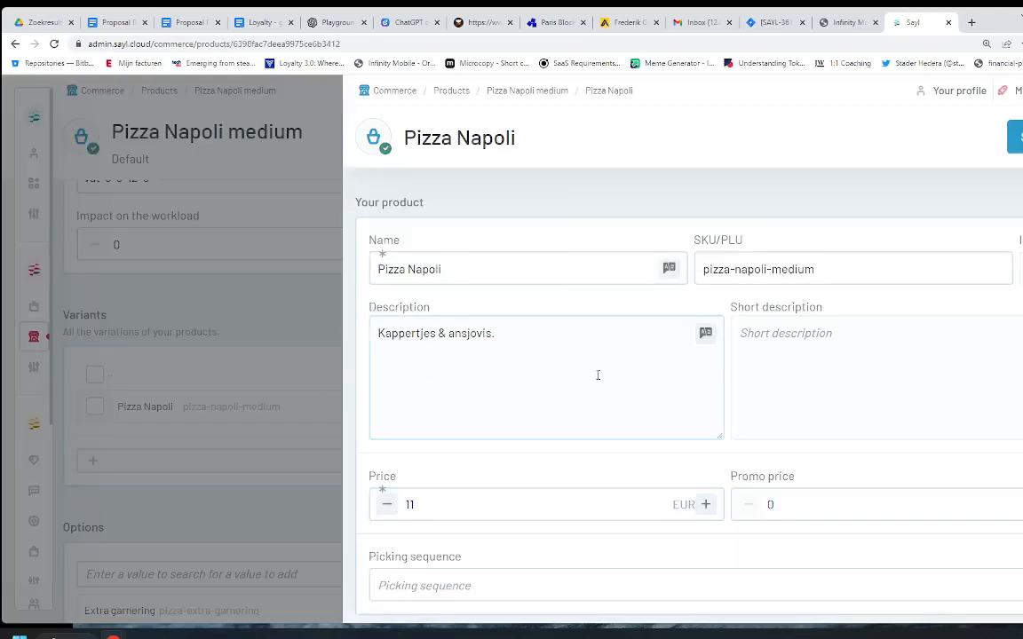
scroll(522, 402, "down", 3)
key("BackSpace")
type("0")
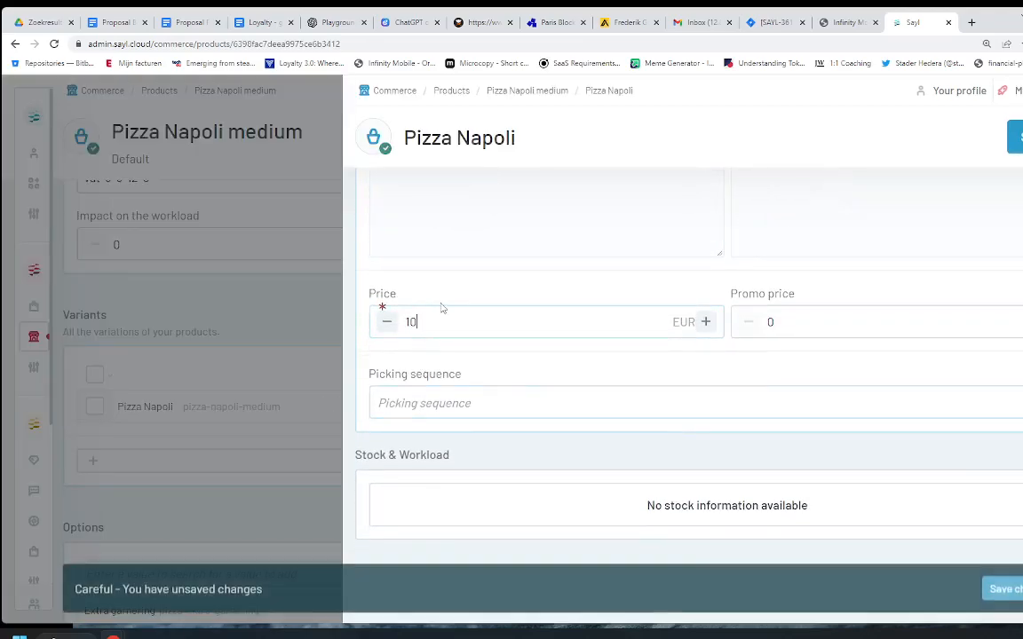
left_click(761, 335)
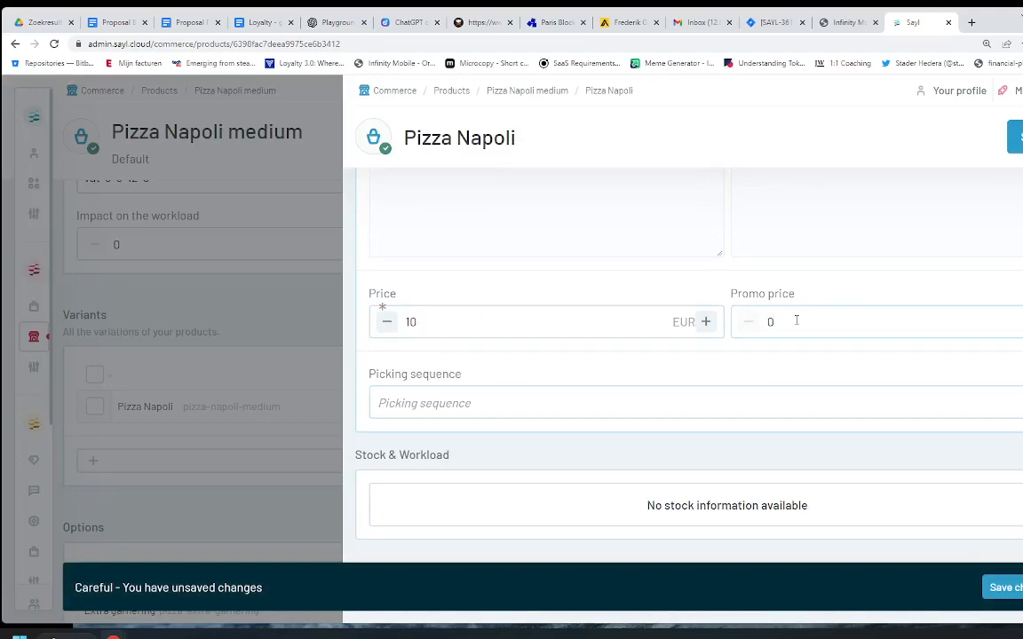
left_click_drag(796, 320, 753, 320)
type("8")
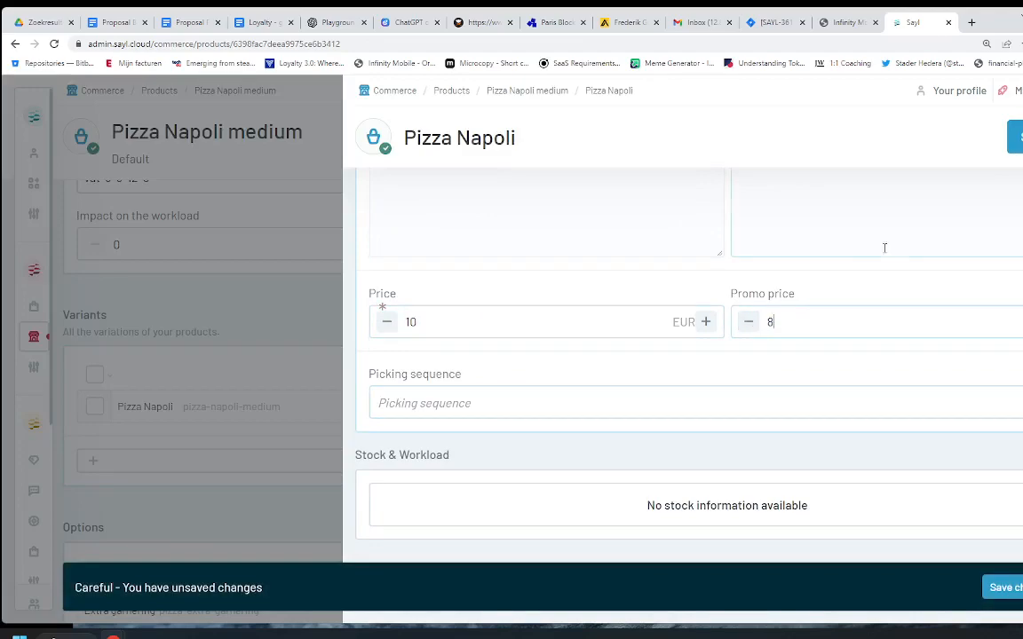
key("BackSpace")
type("0")
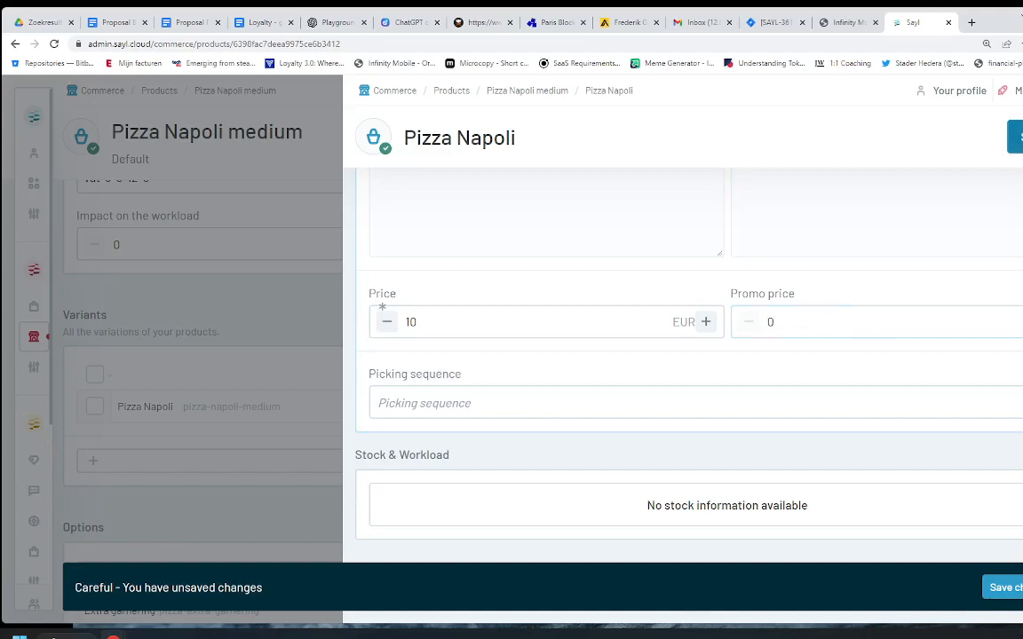
left_click(1020, 137)
left_click(1019, 143)
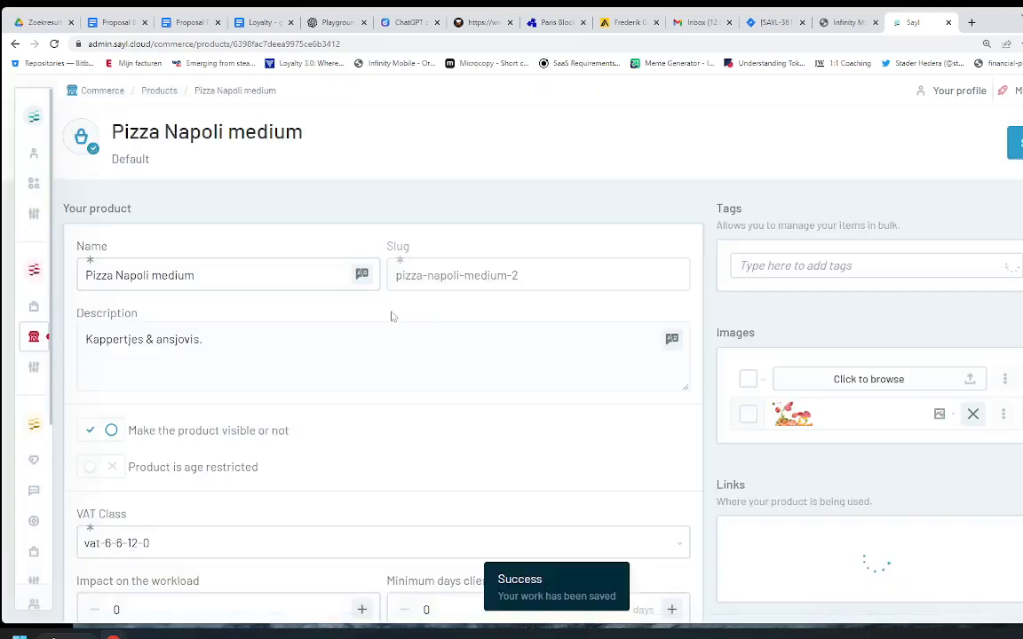
Step: Review the product description and keep the VAT class at vat-6-6-12-0
scroll(242, 387, "down", 3)
scroll(242, 393, "up", 3)
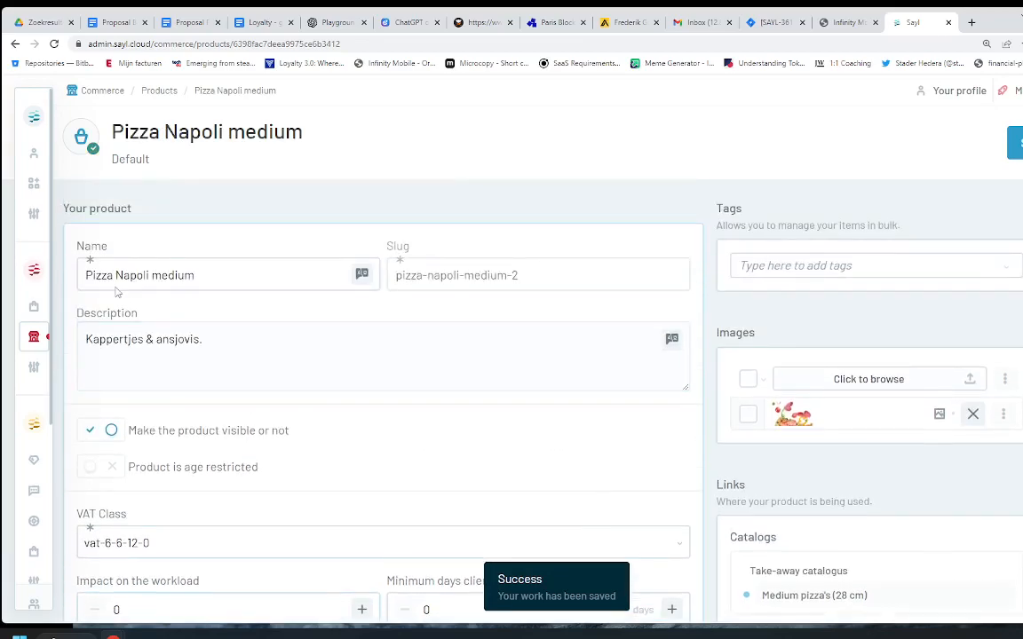
left_click(125, 357)
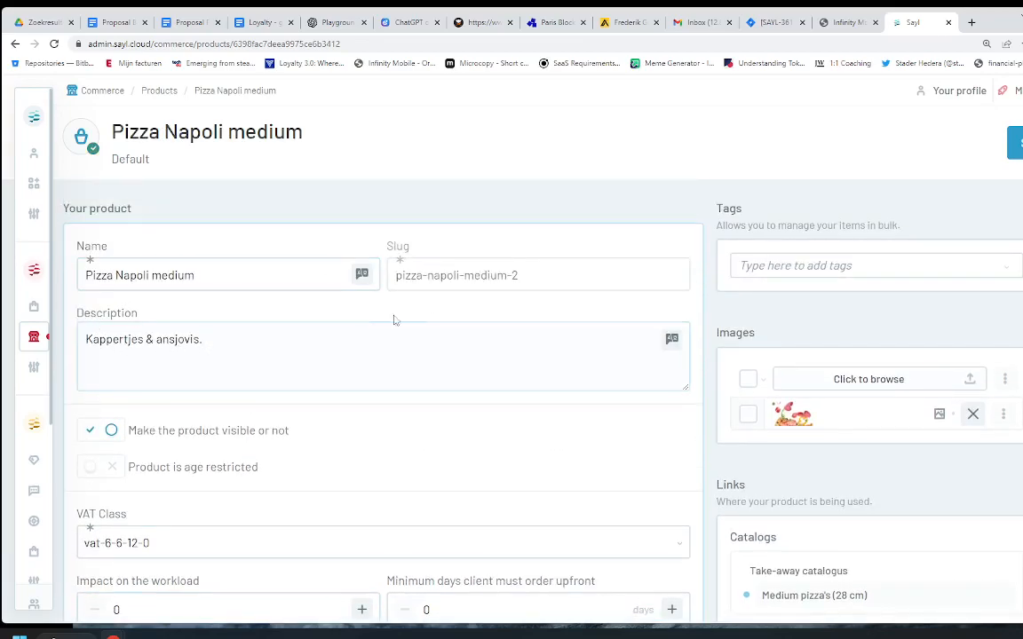
scroll(365, 319, "down", 2)
left_click(526, 422)
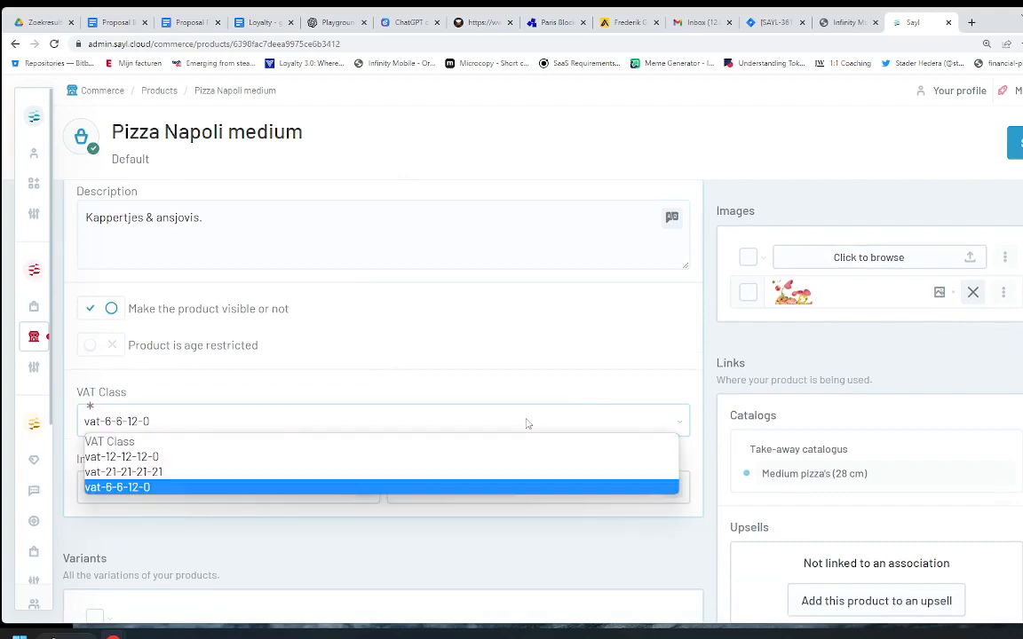
left_click(527, 424)
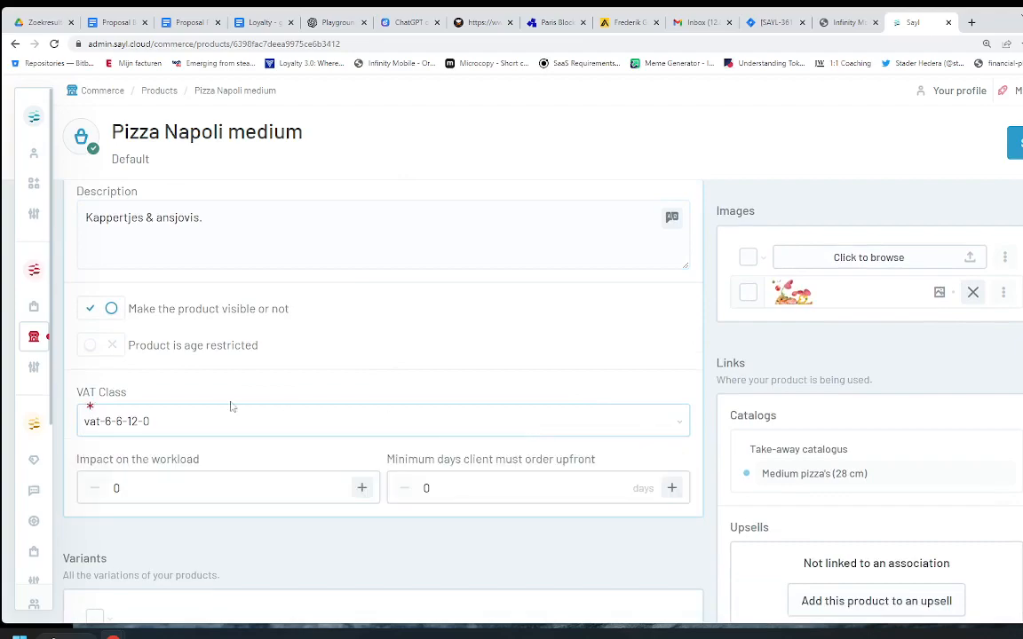
scroll(201, 369, "up", 2)
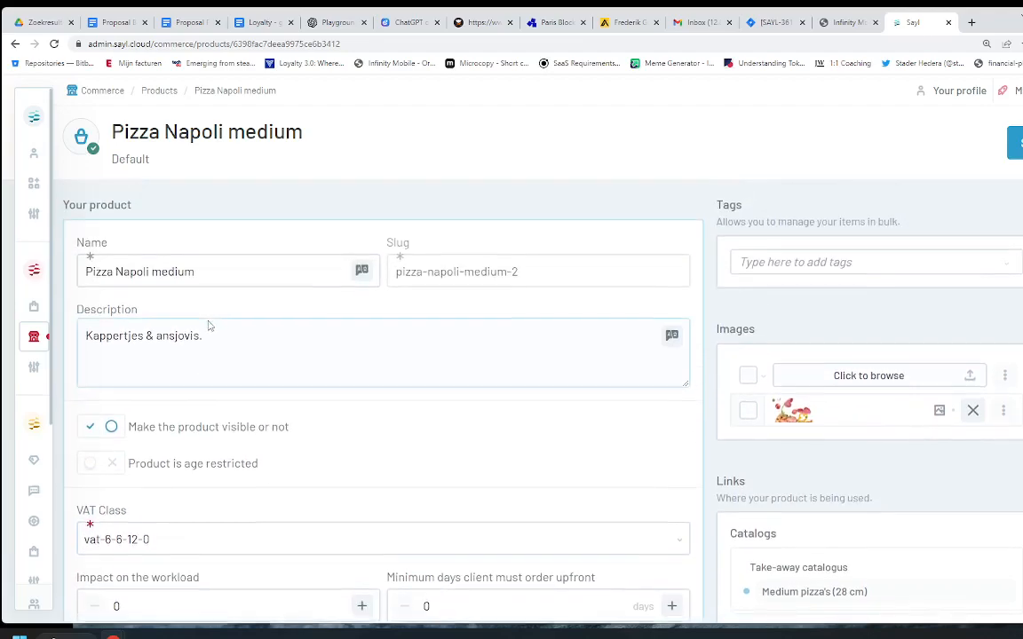
scroll(210, 327, "down", 5)
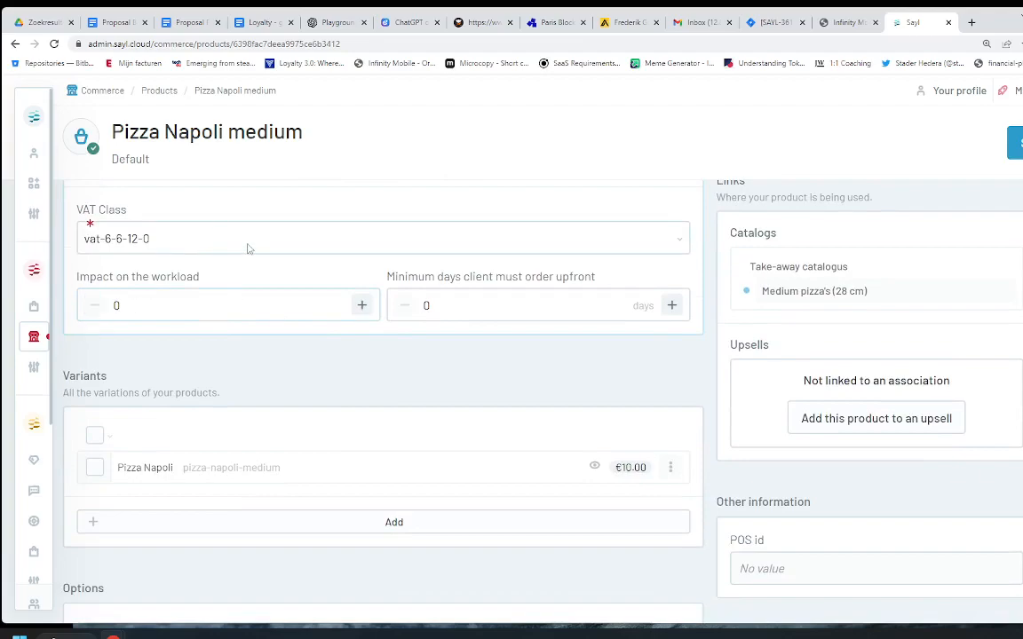
Step: Open the Orders list and check the Current month date ranges without changing the range
mouse_move(34, 336)
left_click(39, 312)
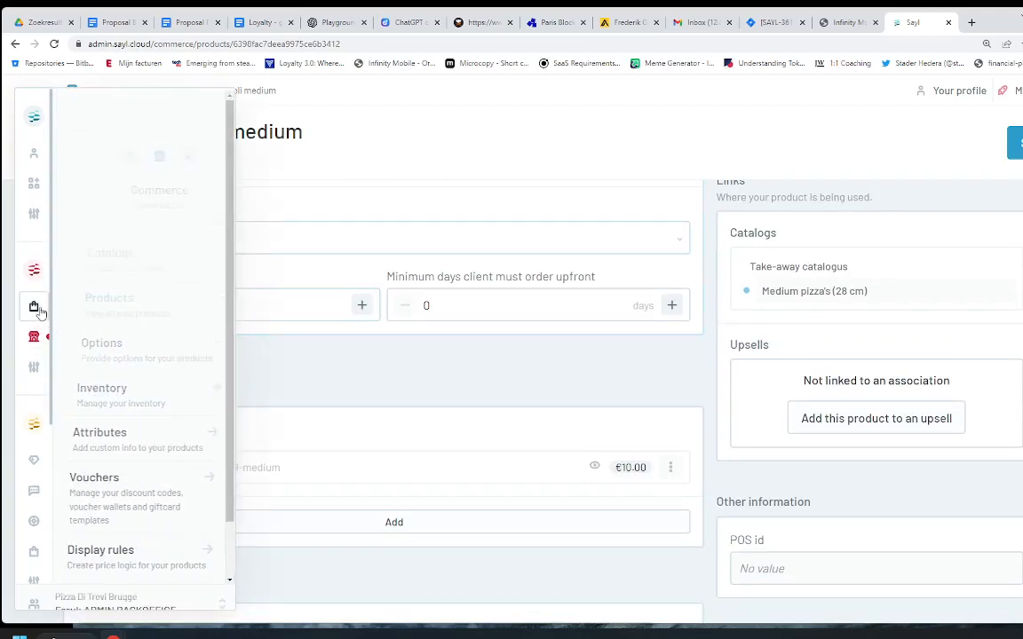
left_click(71, 256)
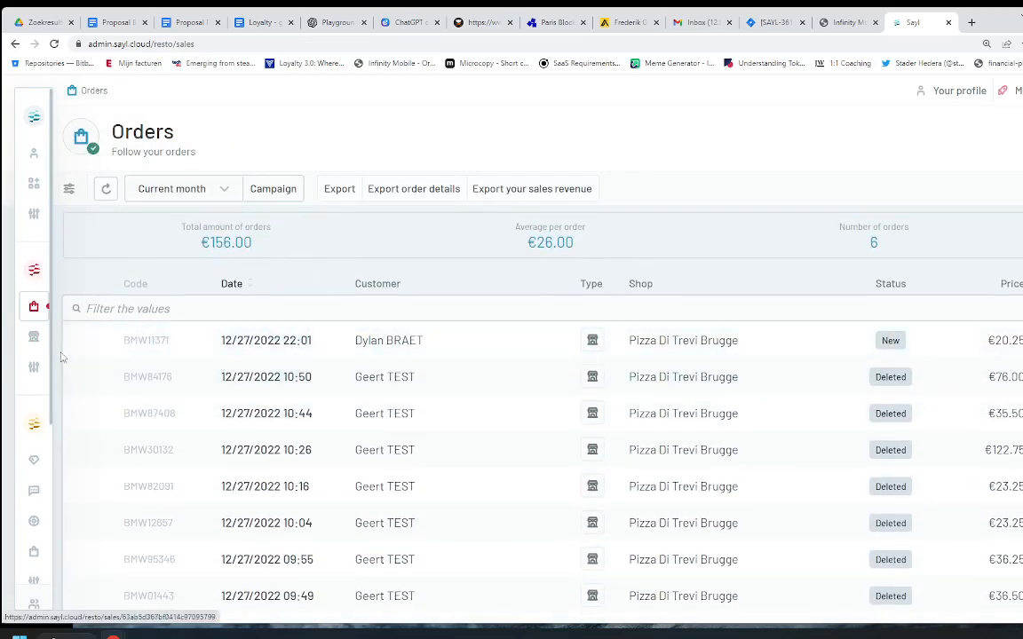
left_click(226, 191)
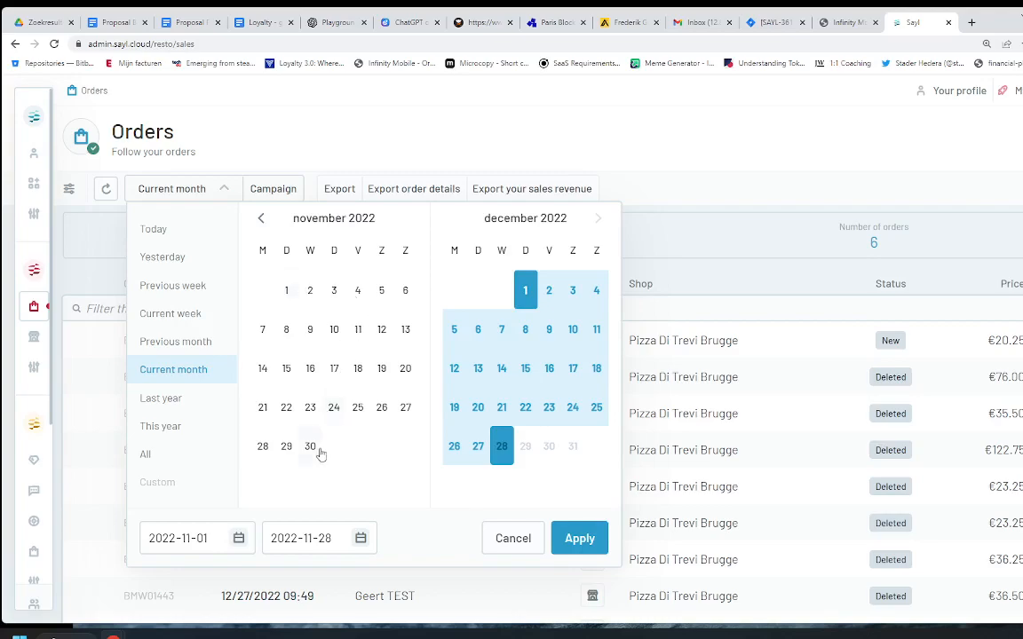
left_click(675, 234)
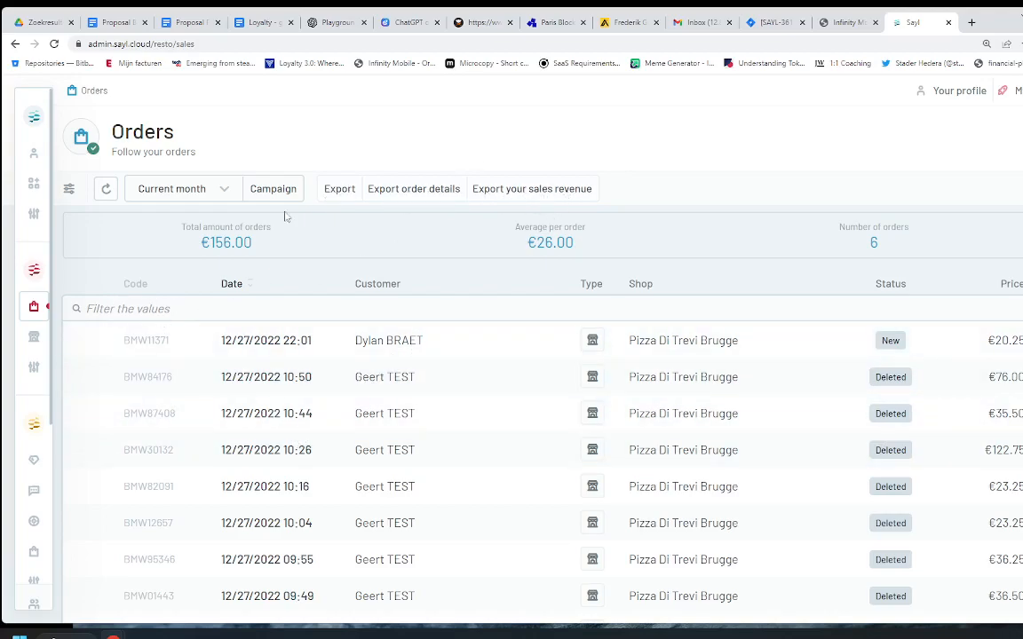
mouse_move(33, 305)
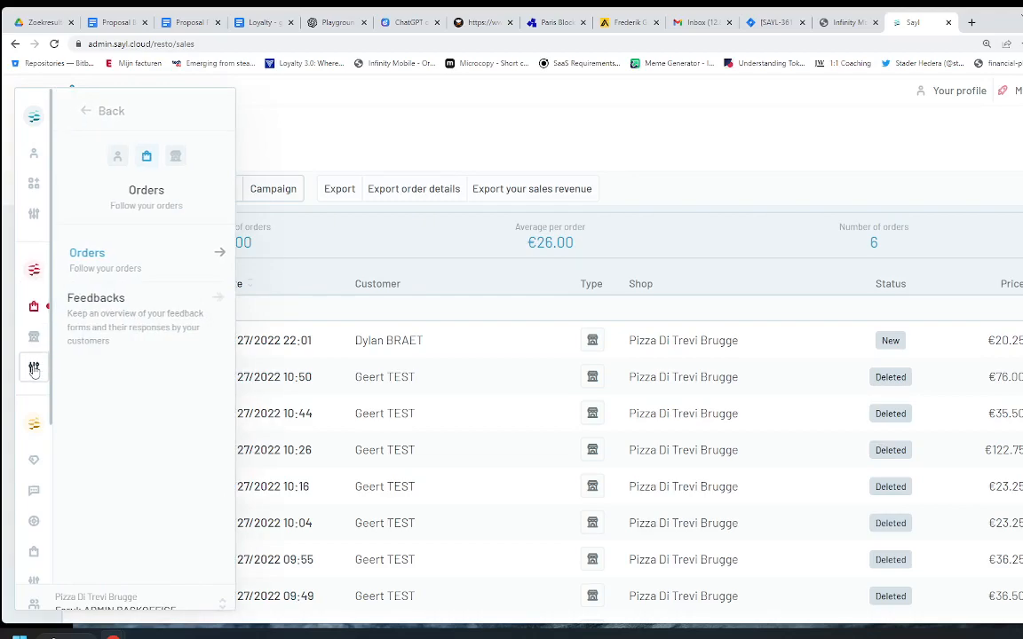
Step: Open Extra garnering from Options and scroll through its €1.50 toppings like Ui and Ananas
mouse_move(34, 367)
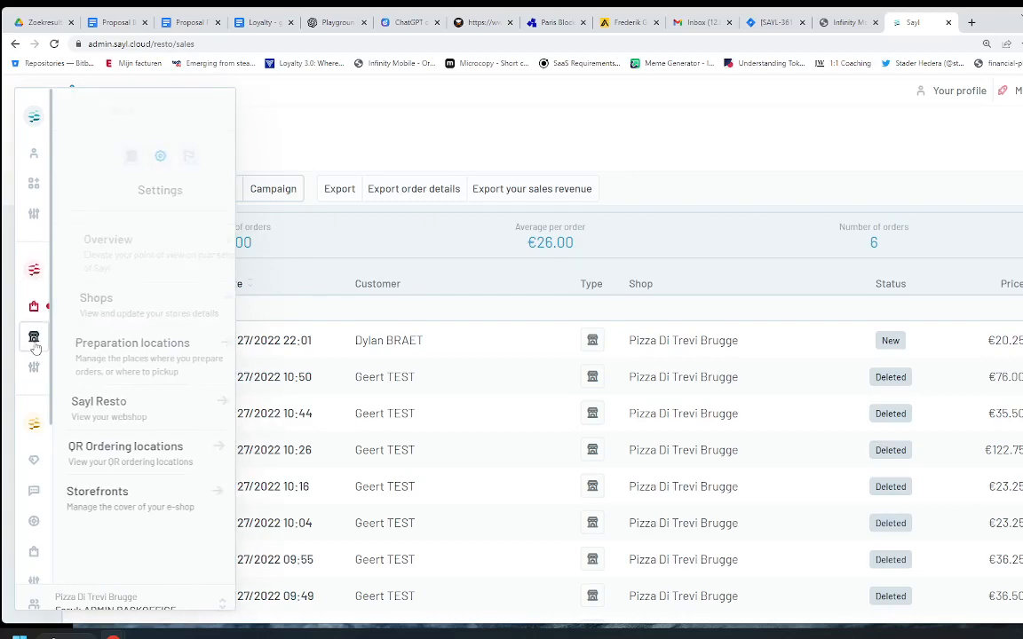
mouse_move(34, 343)
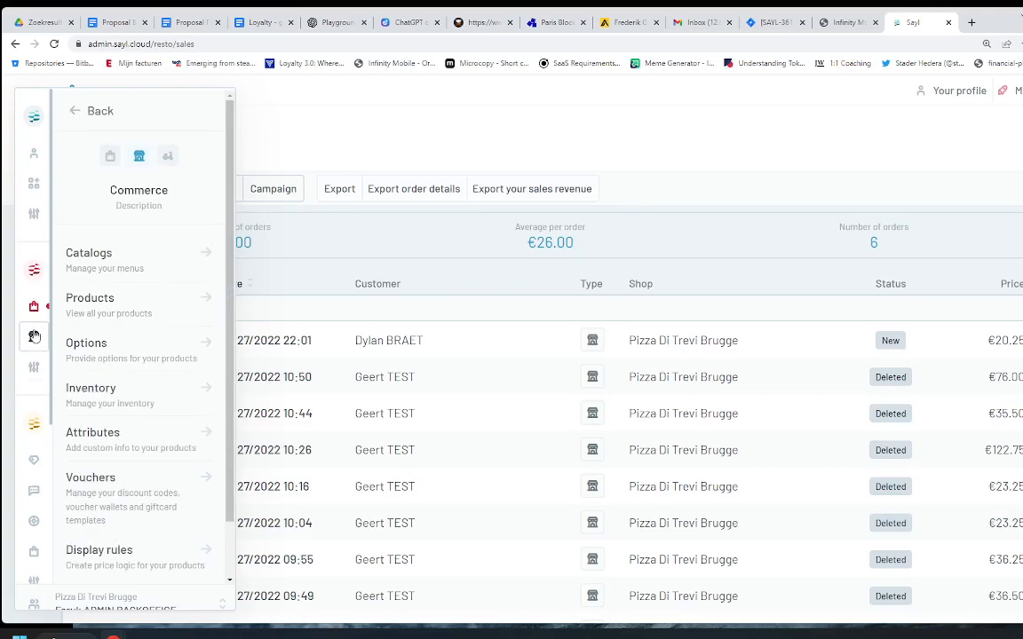
left_click(110, 352)
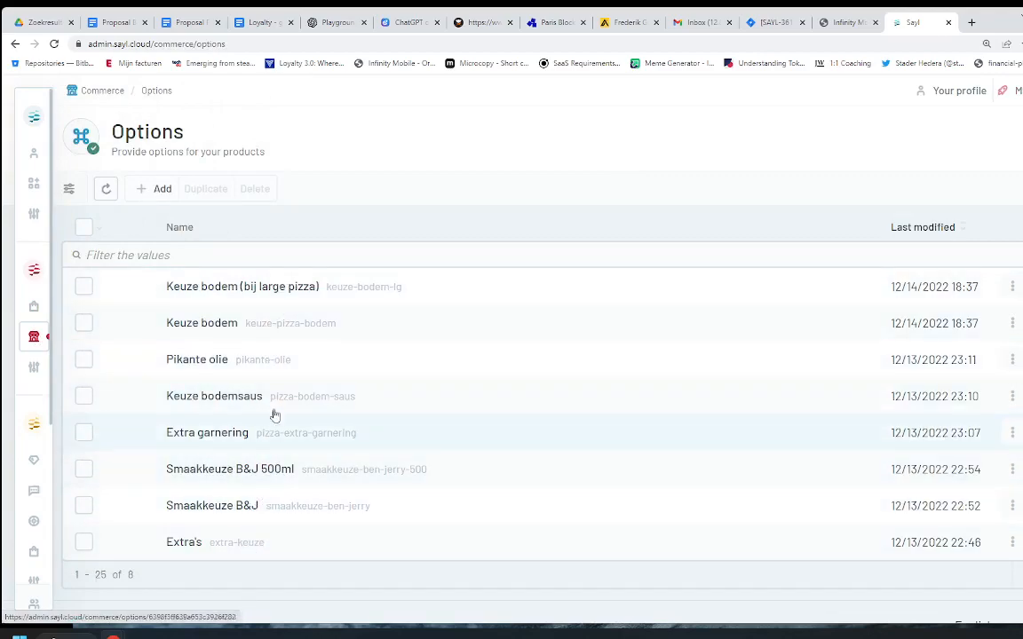
left_click(214, 442)
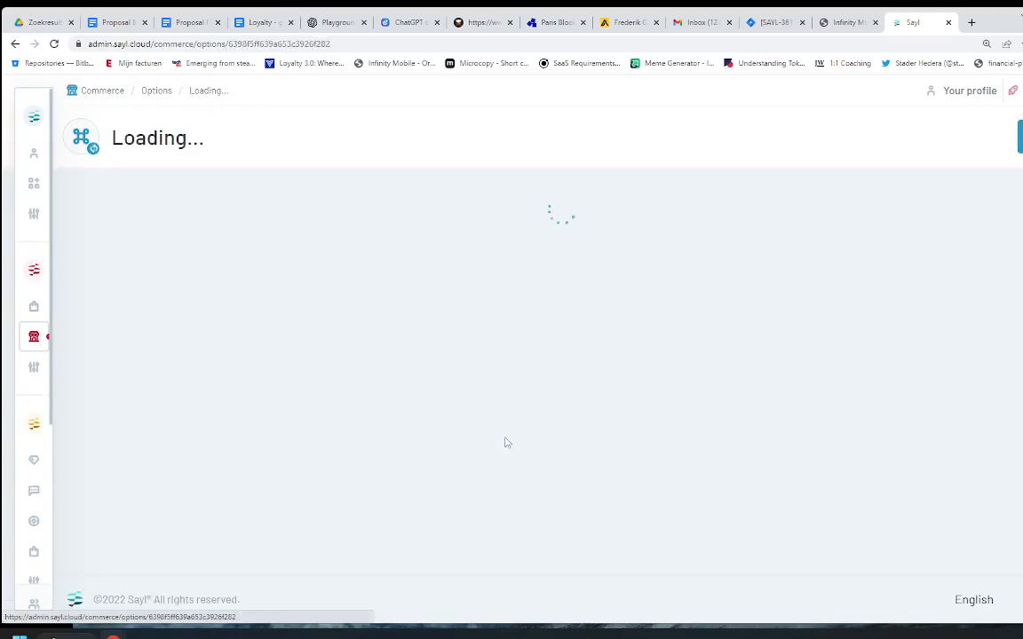
scroll(488, 438, "down", 3)
scroll(486, 446, "down", 5)
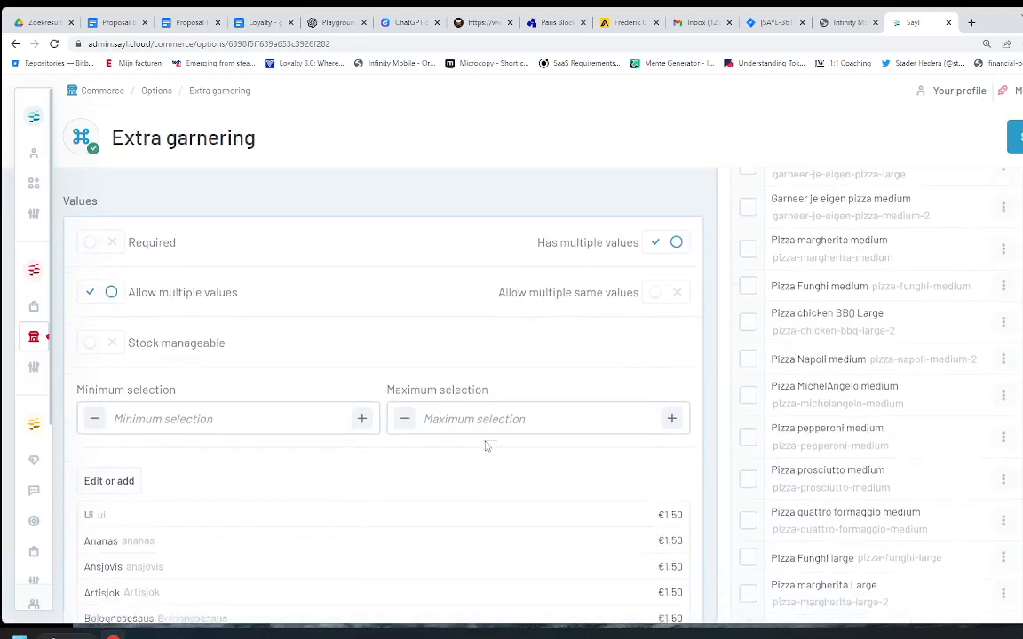
scroll(486, 445, "up", 3)
scroll(355, 355, "up", 2)
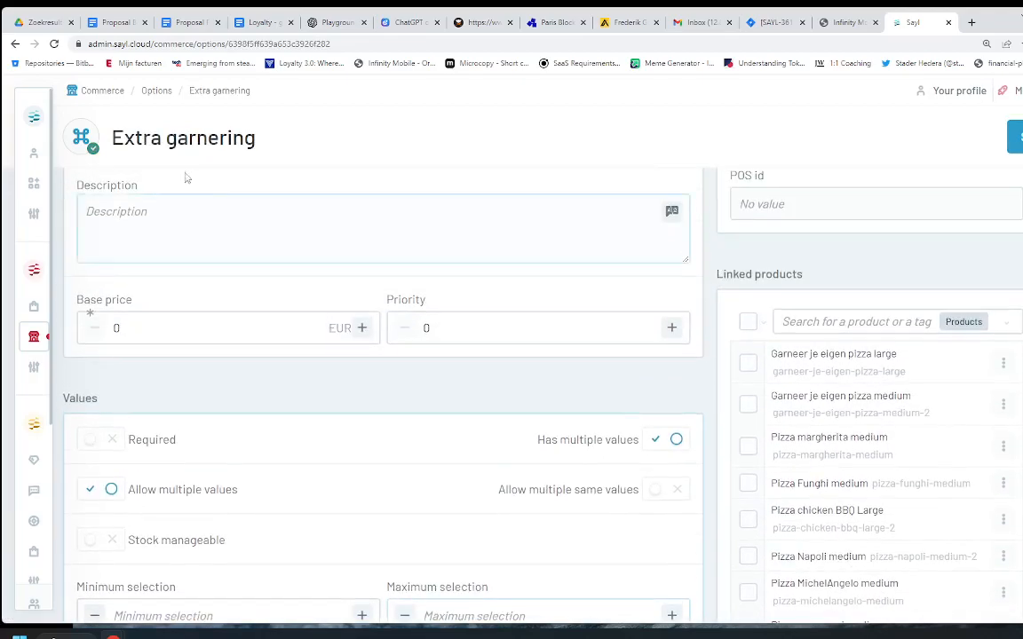
scroll(210, 431, "down", 5)
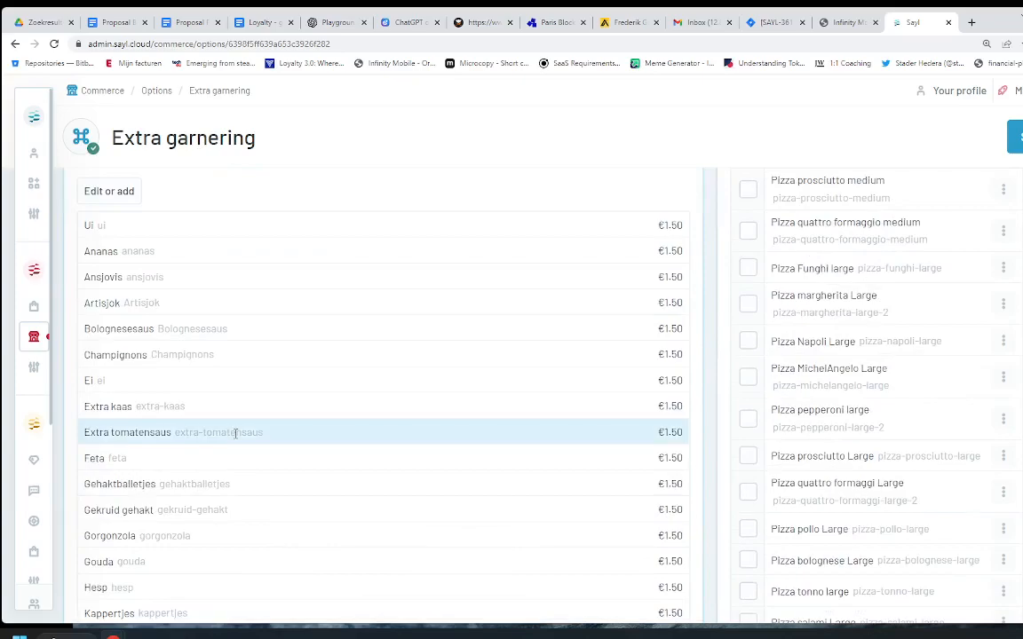
scroll(236, 433, "down", 6)
scroll(235, 439, "down", 4)
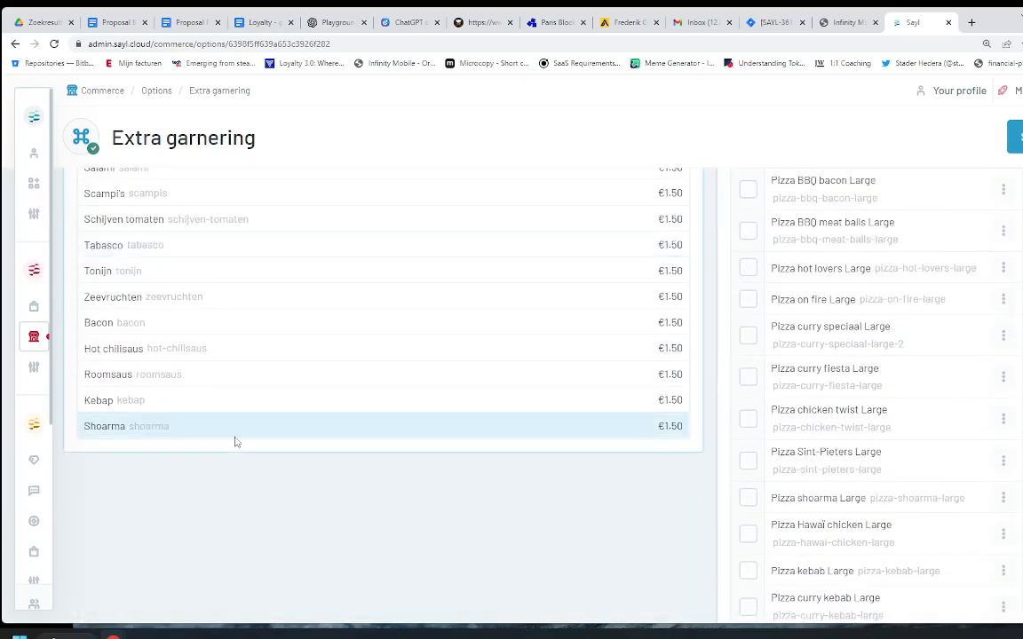
scroll(236, 440, "up", 7)
scroll(235, 442, "up", 6)
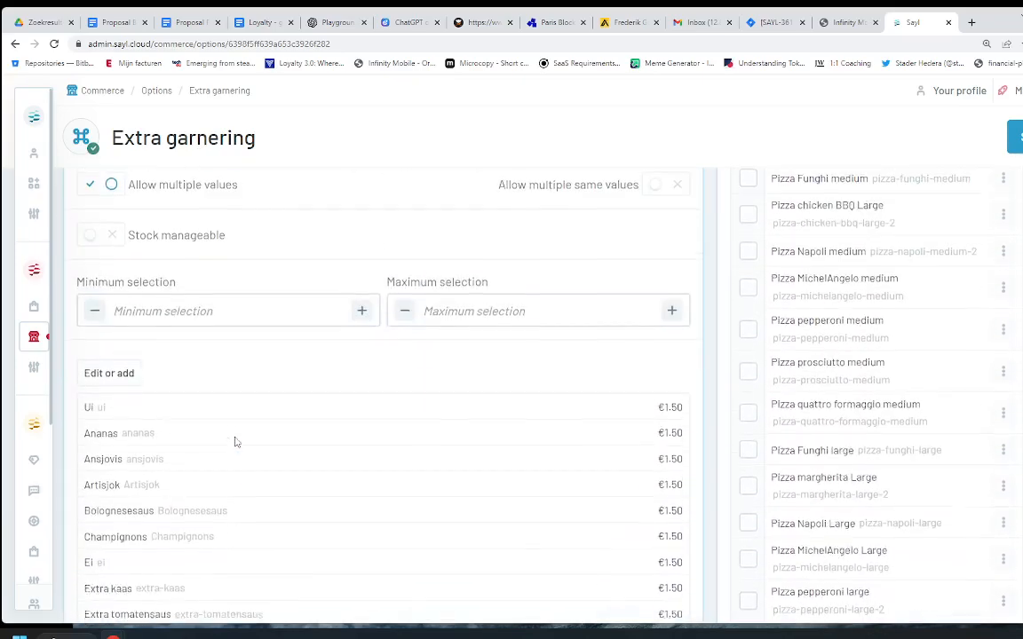
Step: Raise the Ui and Ansjovis extras to 2,5 as a trial, then discard the unsaved changes
left_click(103, 374)
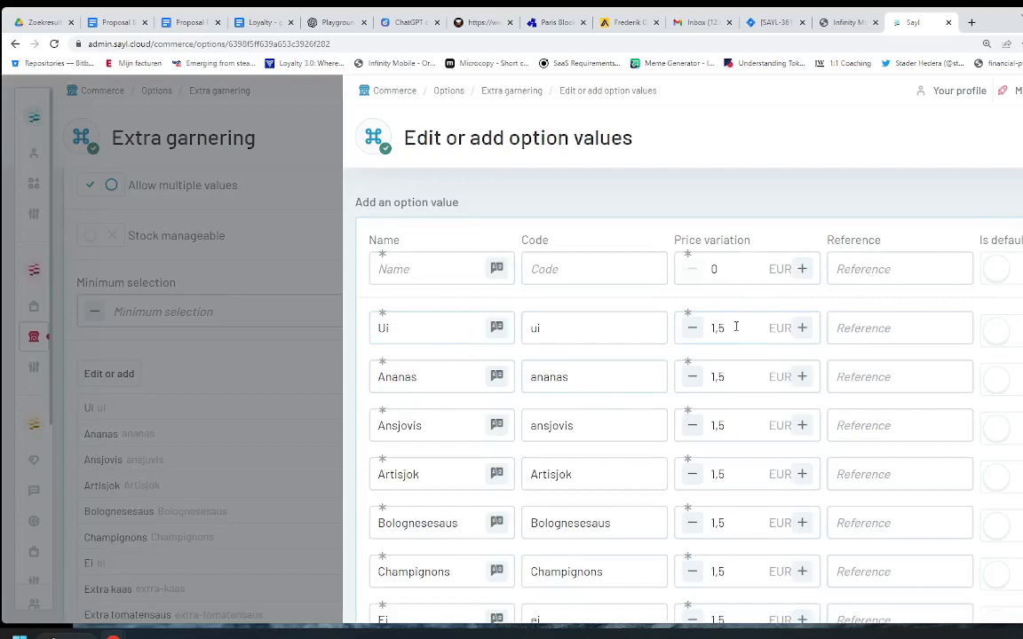
left_click(802, 328)
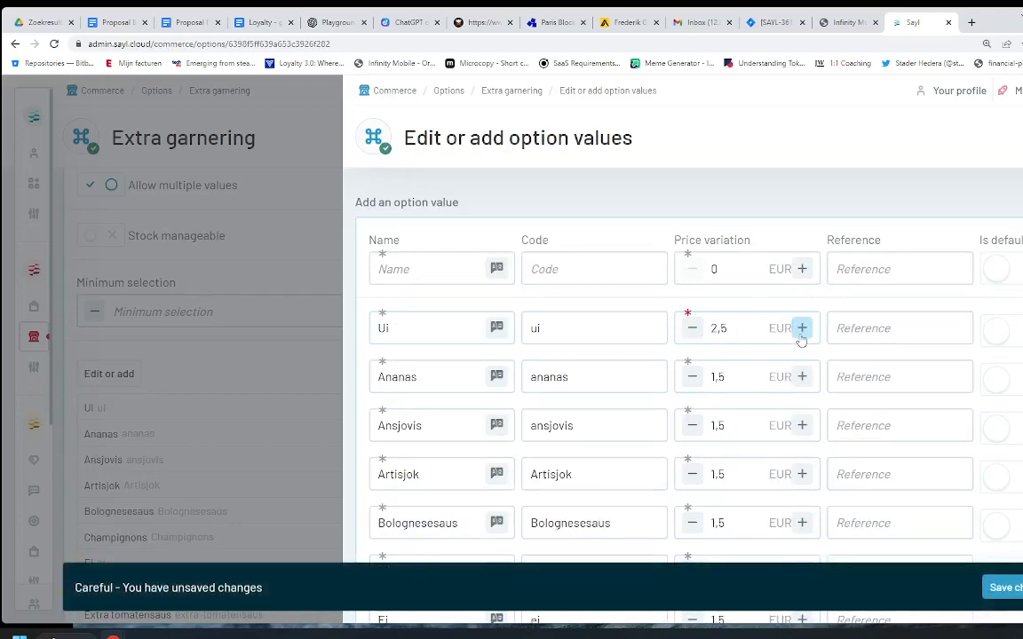
left_click(802, 426)
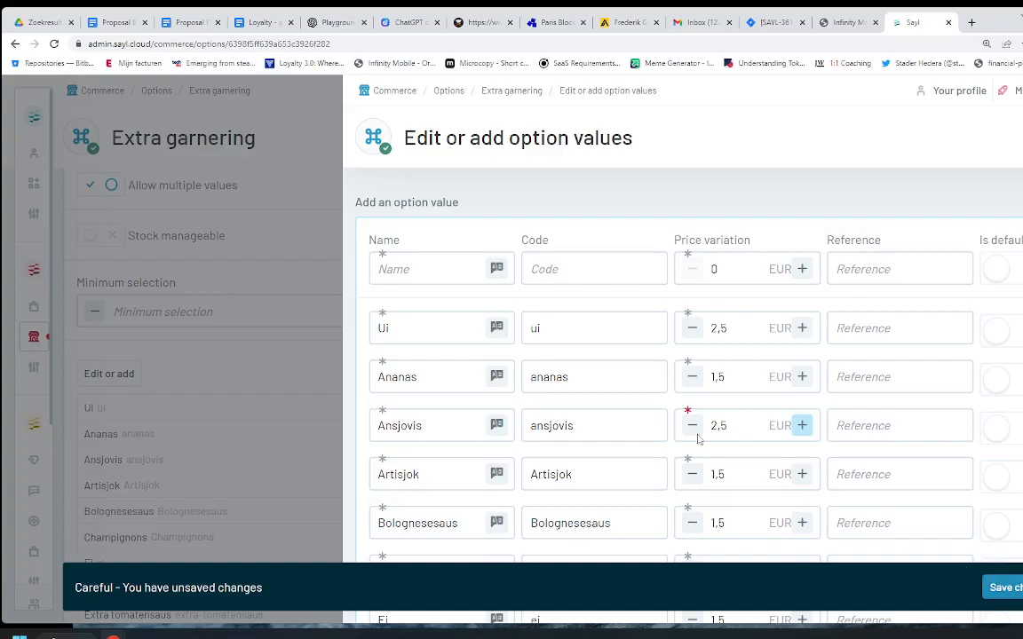
left_click(297, 291)
left_click(595, 392)
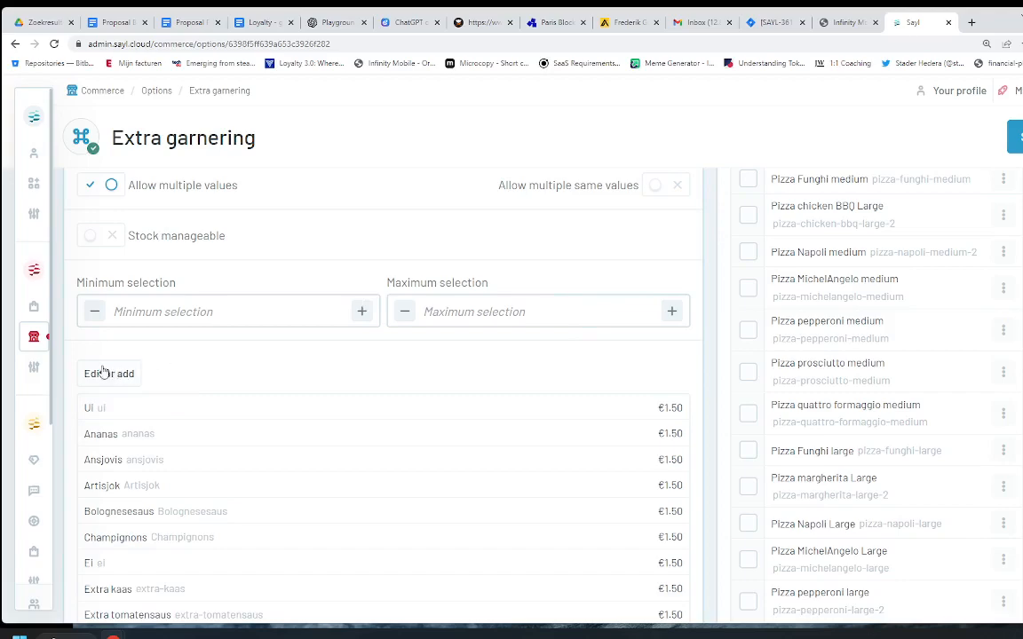
Step: Go to the Products list and clear the napo filter to show all products
mouse_move(40, 342)
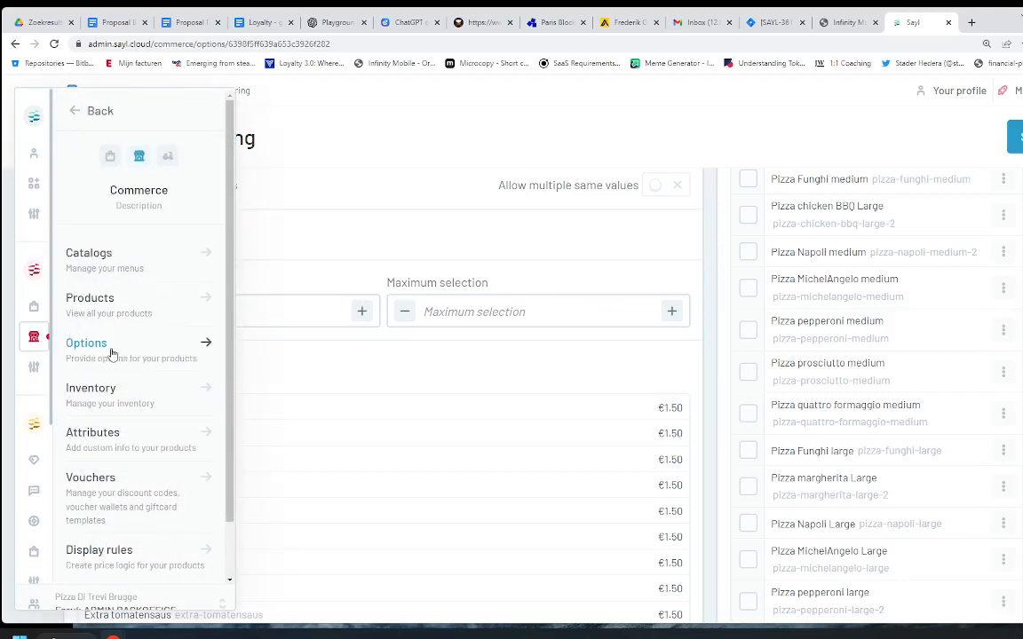
left_click(96, 302)
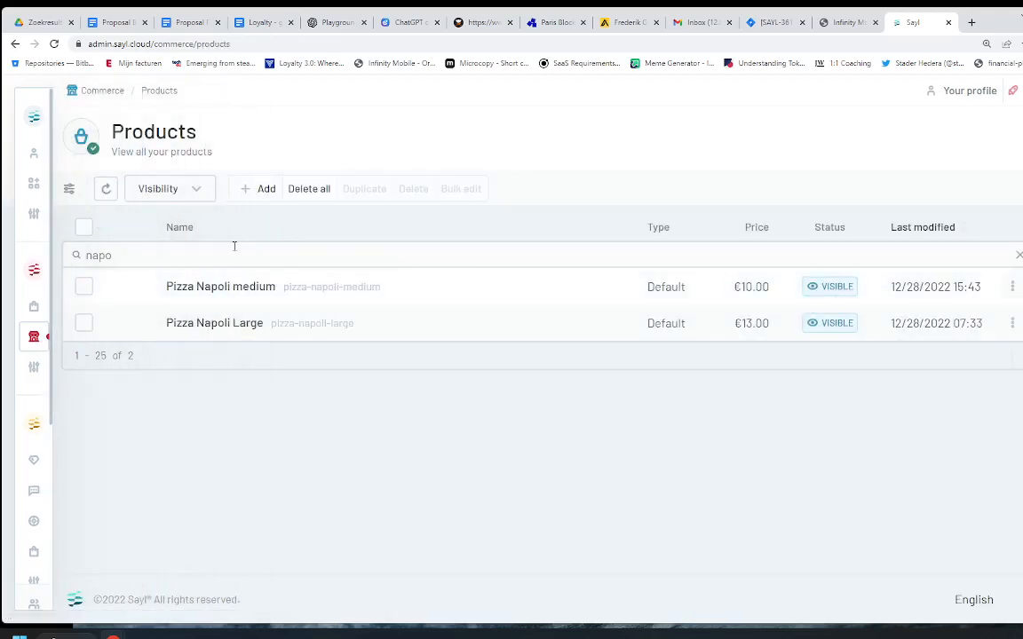
left_click(1018, 255)
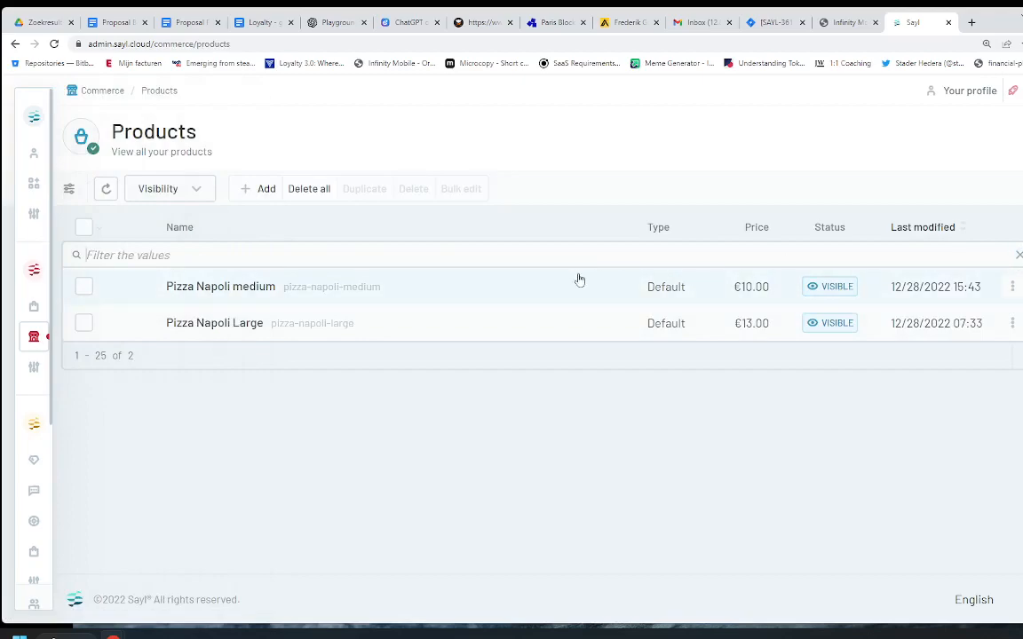